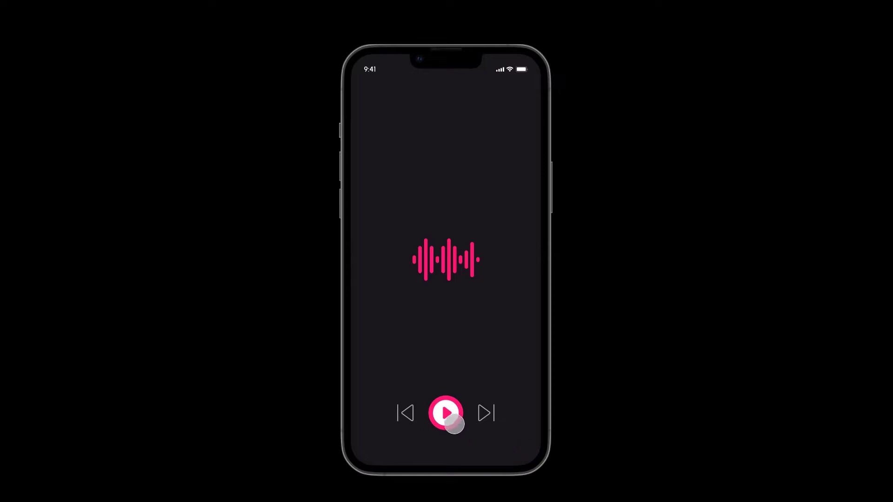
In the prototype preview, toggle the player between pause and play several times.
left_click(447, 413)
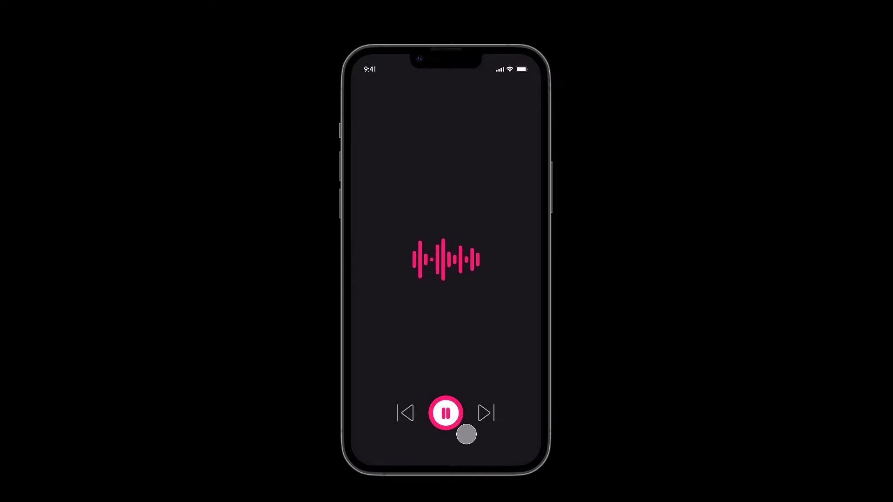
left_click(448, 415)
left_click(446, 413)
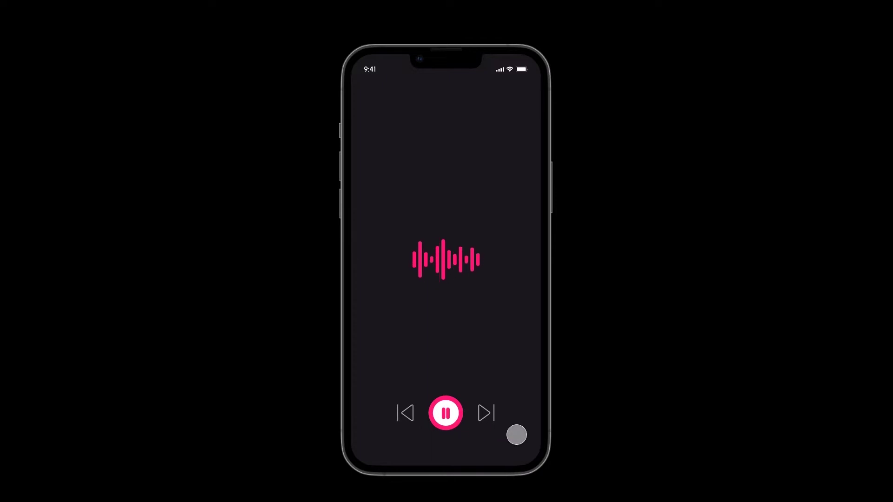
left_click(449, 414)
left_click(453, 416)
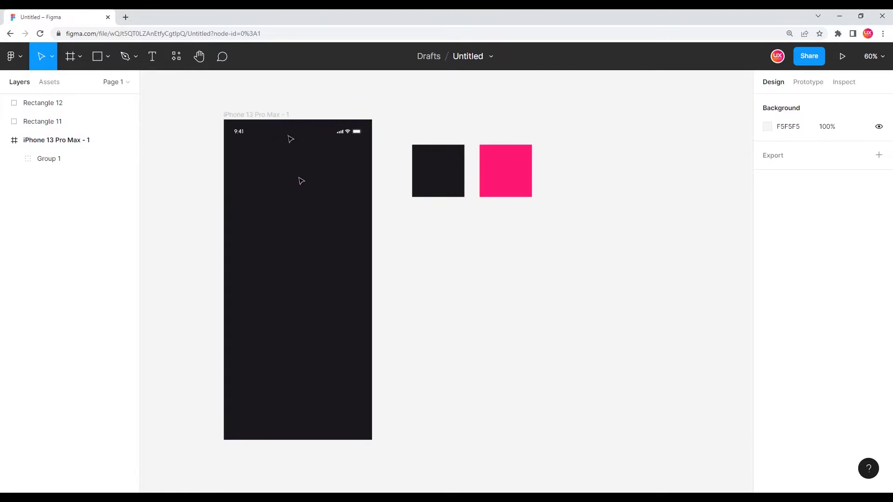
left_click(254, 115)
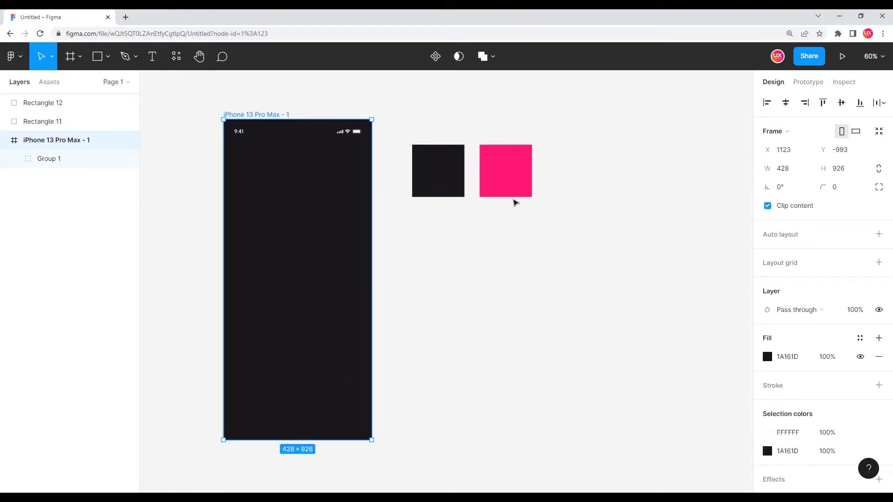
left_click_drag(409, 116, 563, 232)
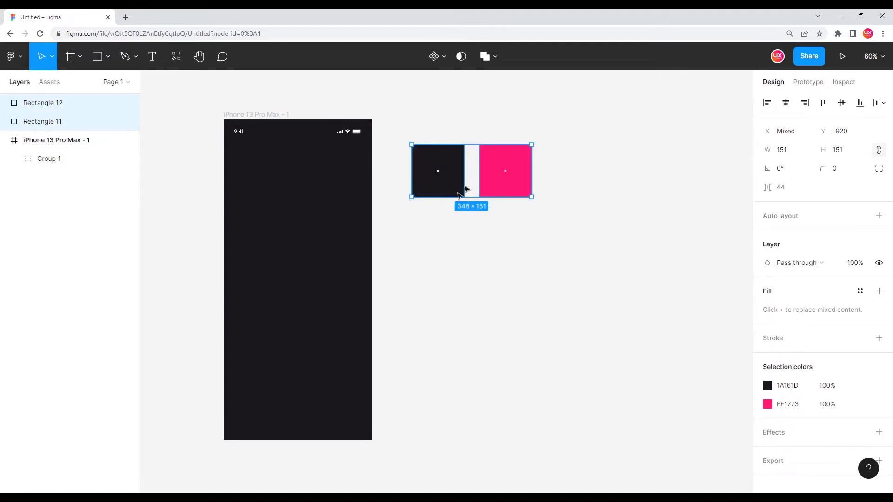
left_click(468, 256)
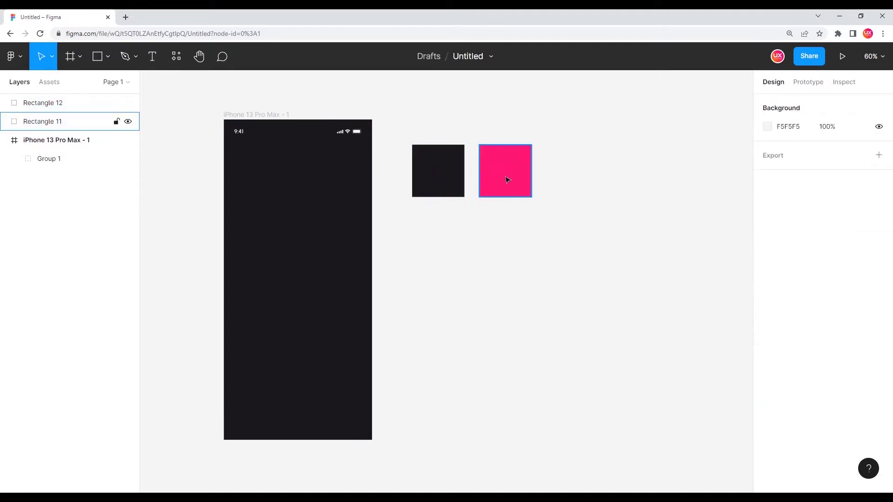
left_click_drag(419, 122, 553, 224)
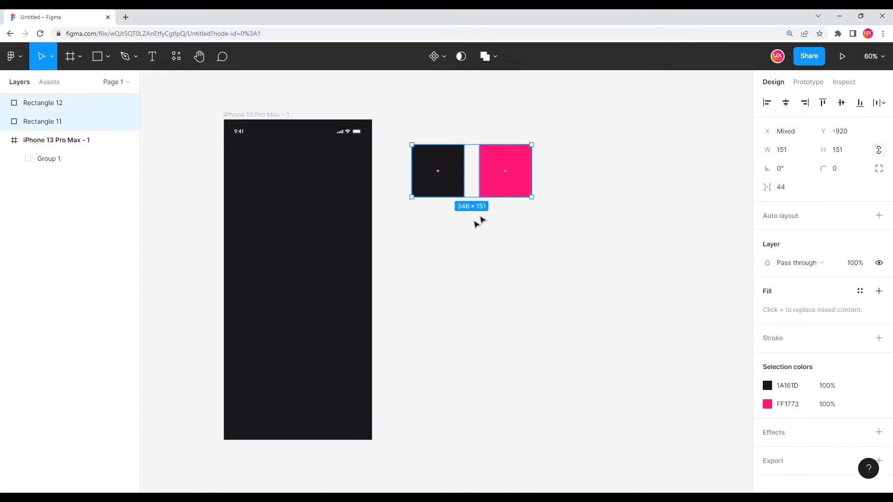
left_click_drag(353, 266, 379, 265)
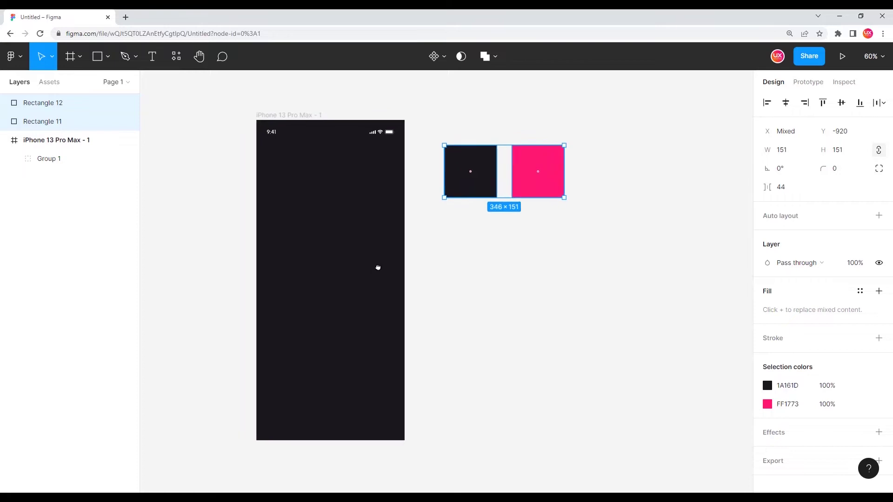
left_click(514, 281)
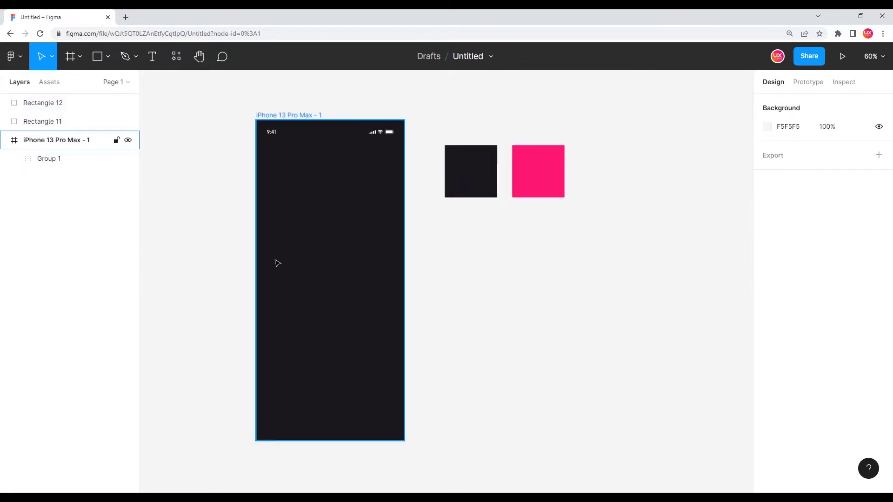
scroll(278, 263, "up", 2)
Draw a thin rectangle inside the phone frame, left of centre, sized 8×125.
key("r")
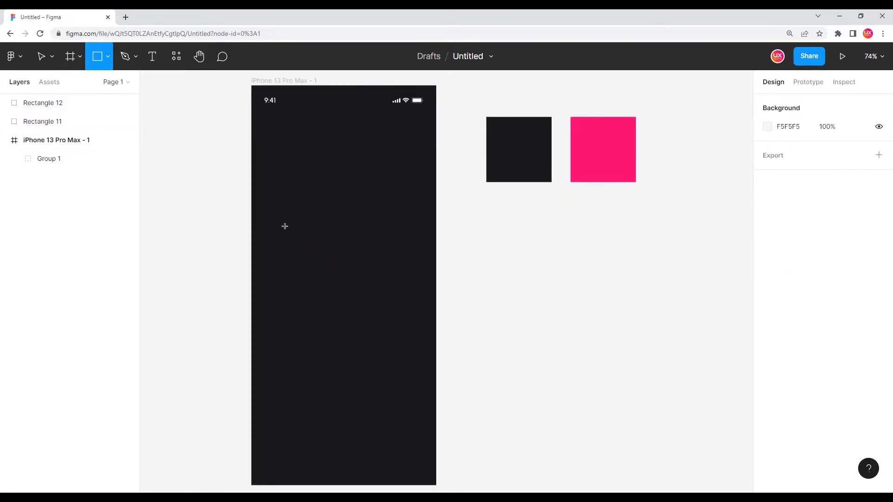
left_click_drag(281, 229, 286, 285)
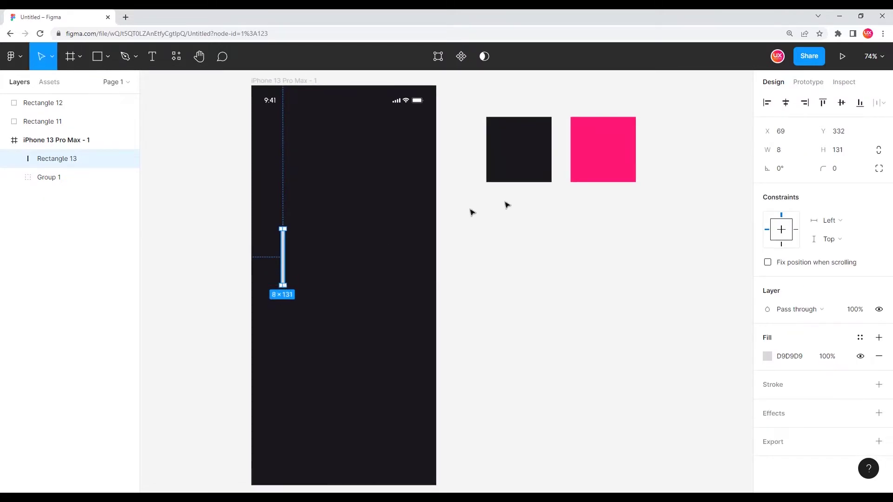
left_click(797, 155)
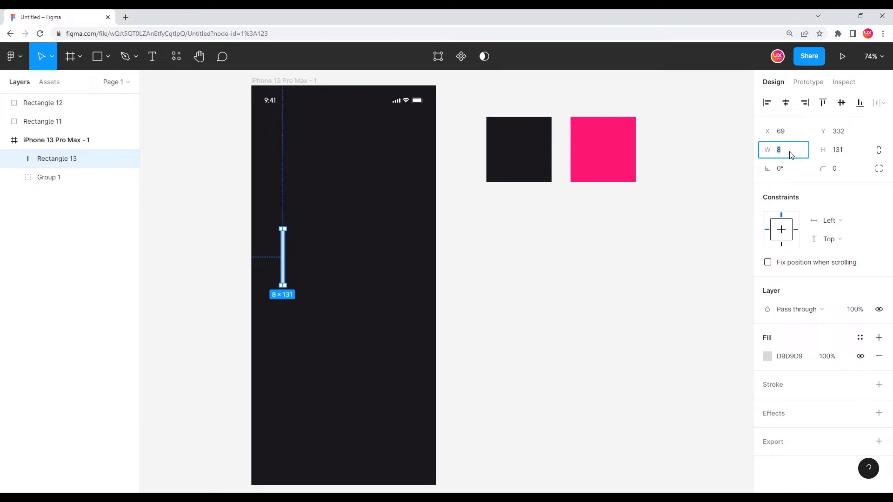
left_click(819, 150)
type("125")
key("Return")
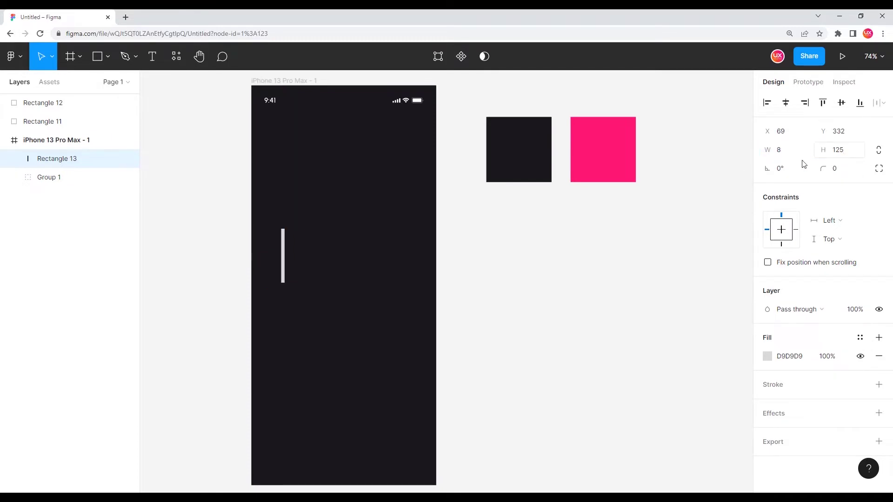
left_click(375, 267)
scroll(350, 272, "down", 2, "ctrl")
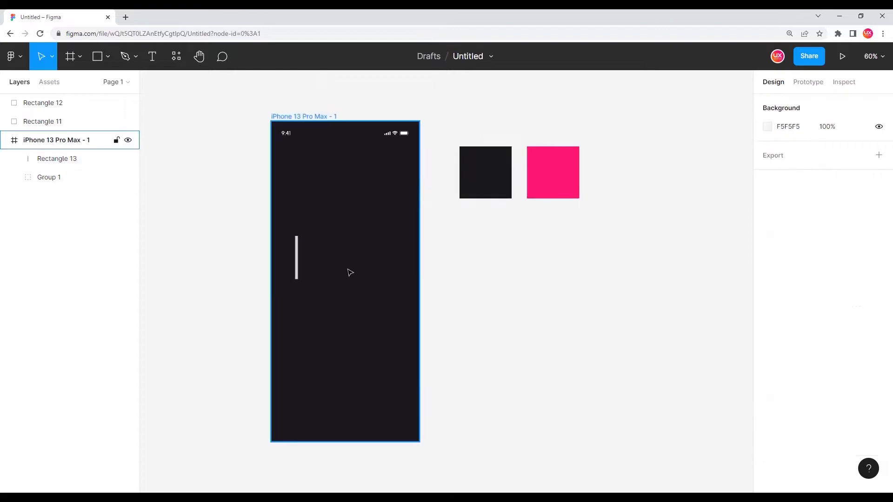
scroll(328, 271, "up", 2)
scroll(279, 259, "up", 3)
Give the bar a corner radius of 20 for rounded ends.
left_click(300, 254)
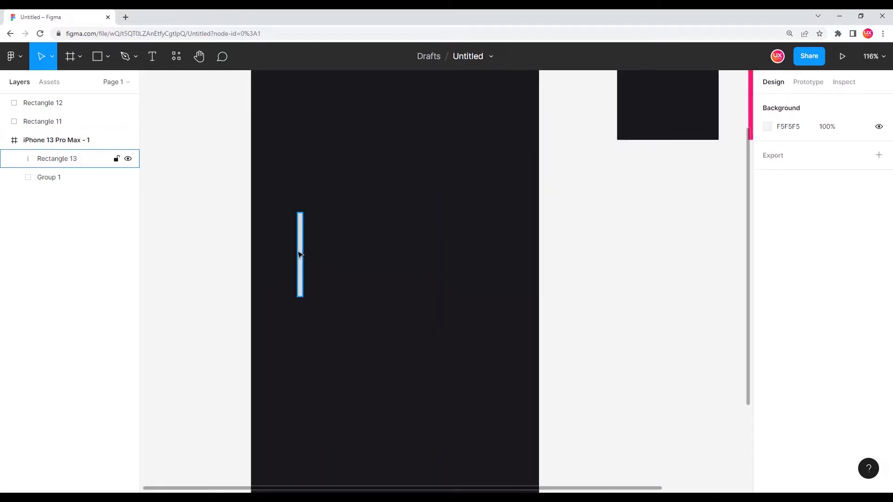
scroll(286, 228, "up", 3)
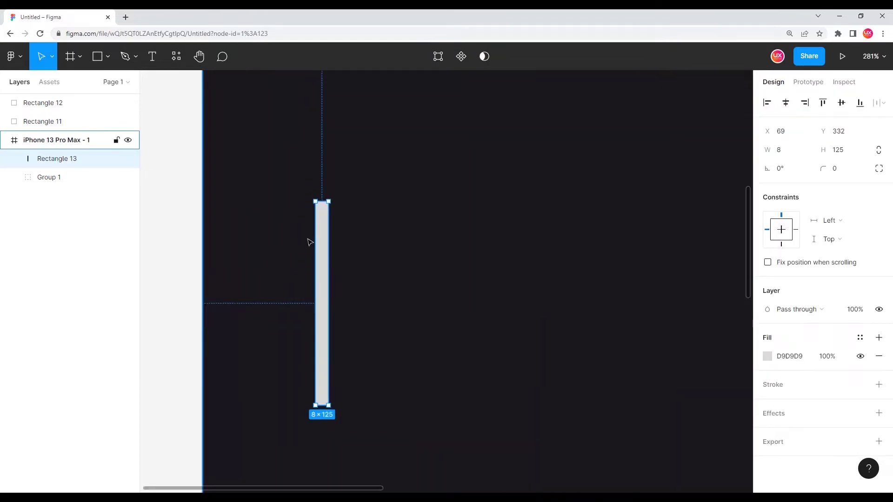
scroll(309, 242, "up", 1)
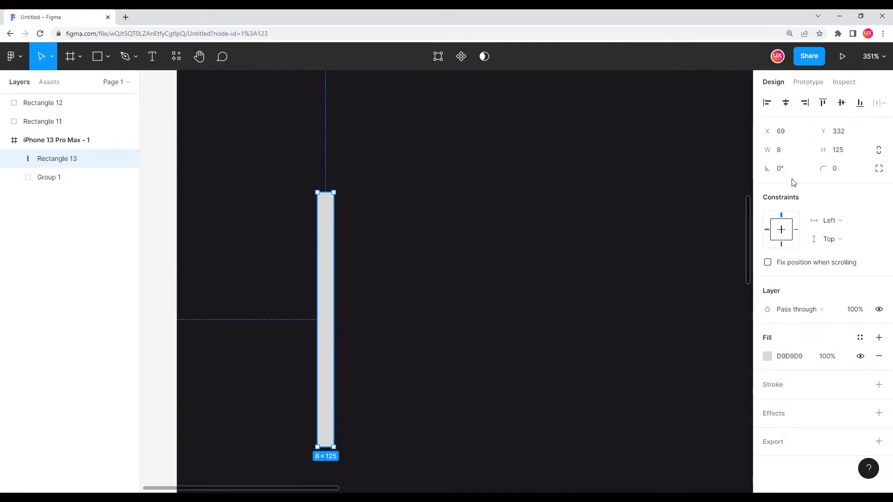
left_click(844, 173)
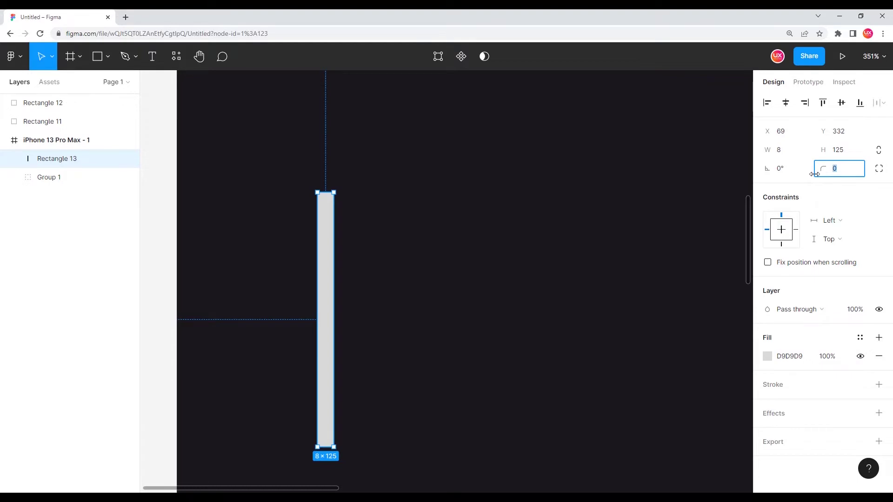
type("20")
key("Return")
scroll(317, 214, "up", 5)
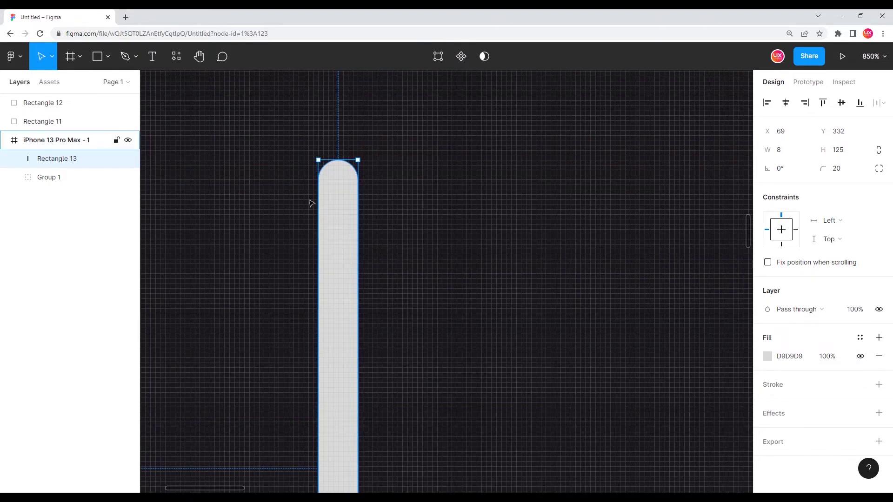
scroll(345, 262, "down", 2)
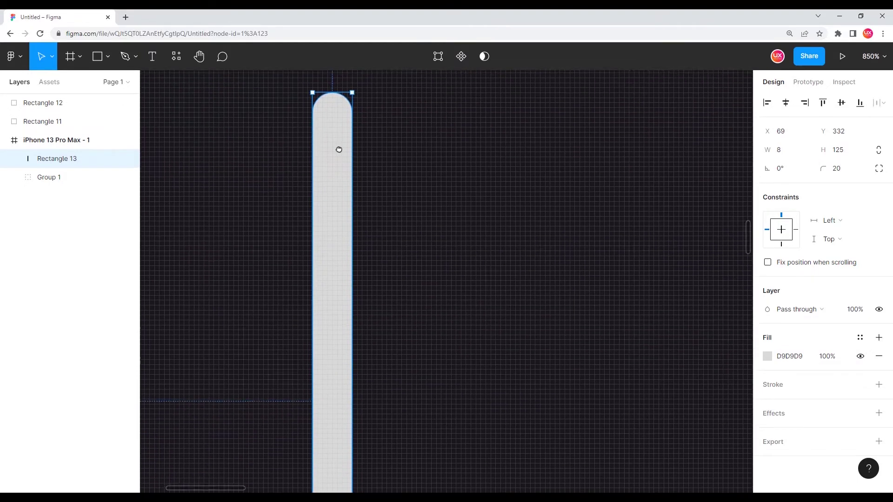
scroll(339, 148, "down", 3)
scroll(330, 226, "down", 3)
scroll(319, 271, "up", 2)
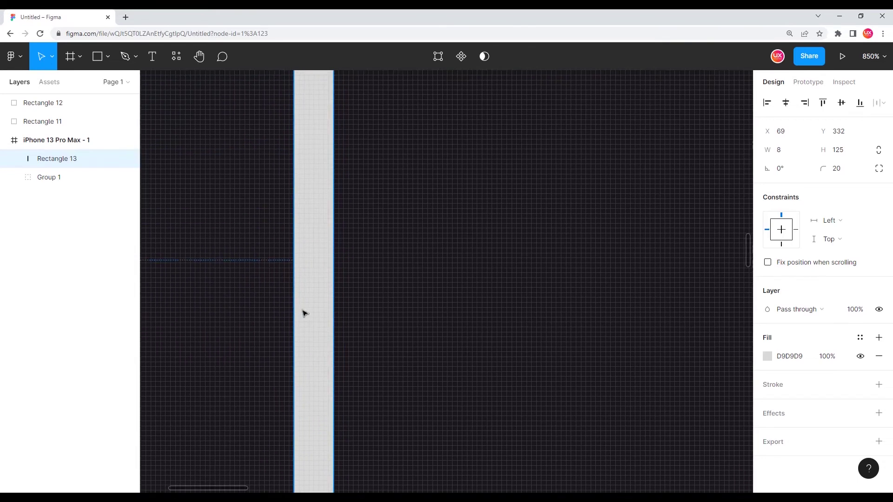
scroll(305, 319, "down", 3)
scroll(304, 324, "down", 2)
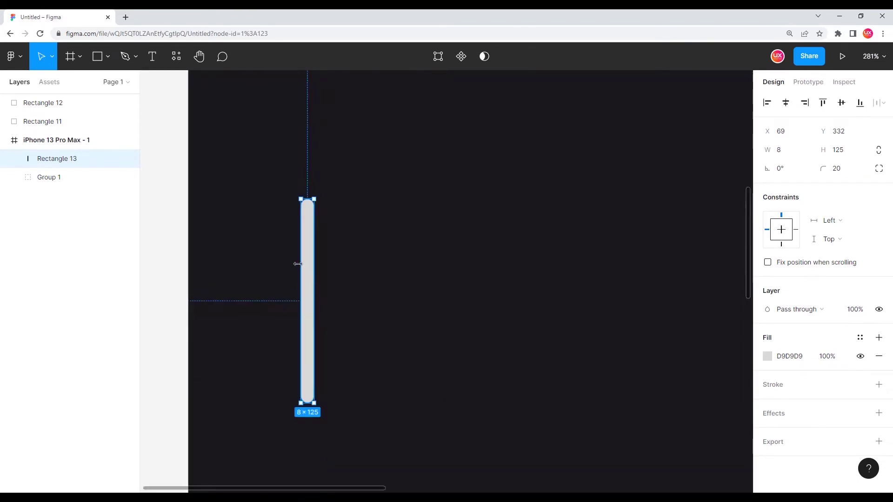
scroll(298, 263, "down", 2)
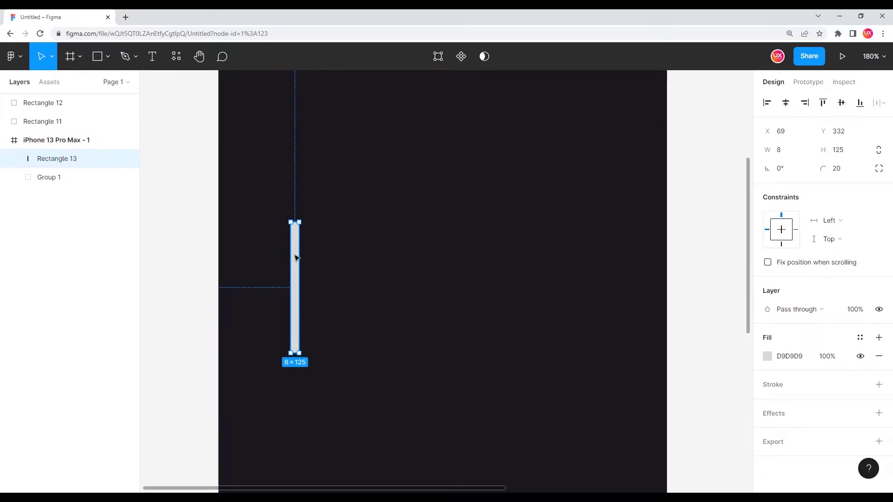
Copy the bar and place the copy 5 px right of the original.
mouse_move(297, 263)
left_mouse_down()
mouse_move(327, 264)
mouse_move(316, 267)
left_mouse_up()
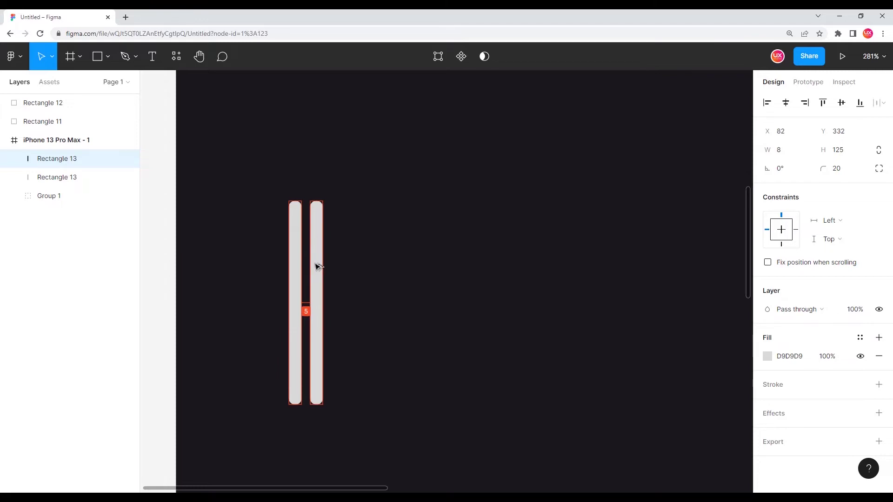
left_click_drag(316, 266, 317, 267)
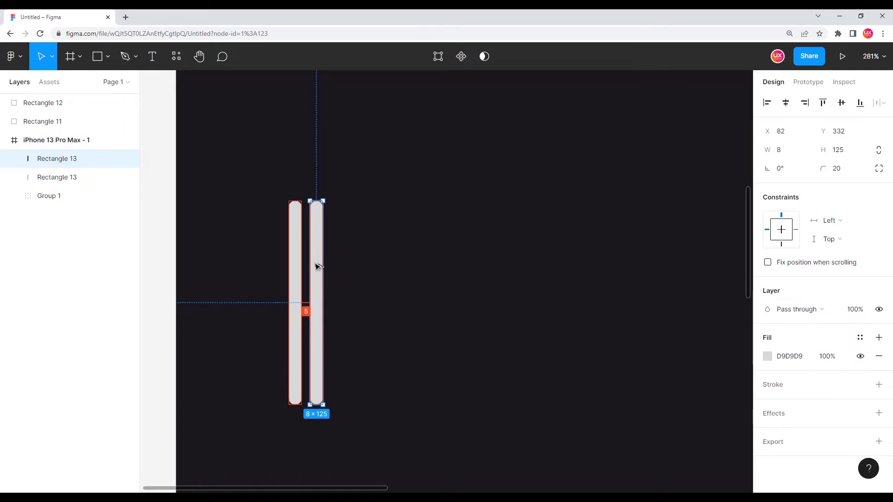
left_click_drag(317, 266, 316, 267)
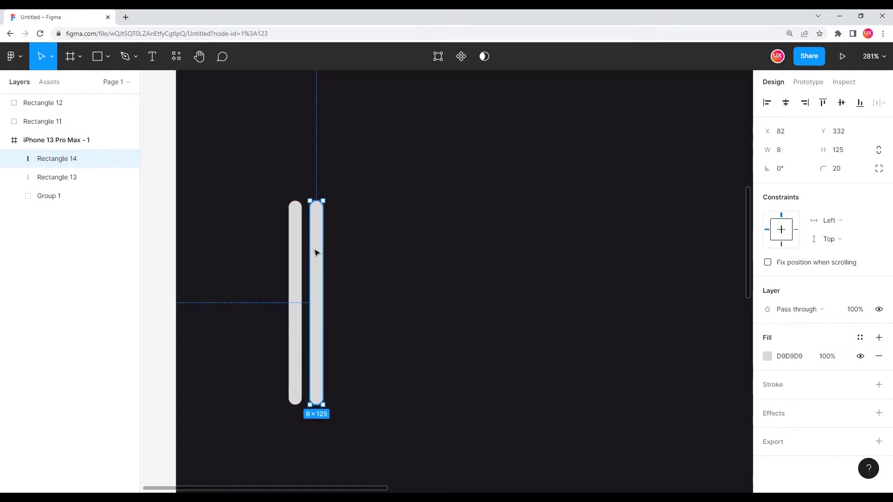
scroll(314, 251, "down", 2)
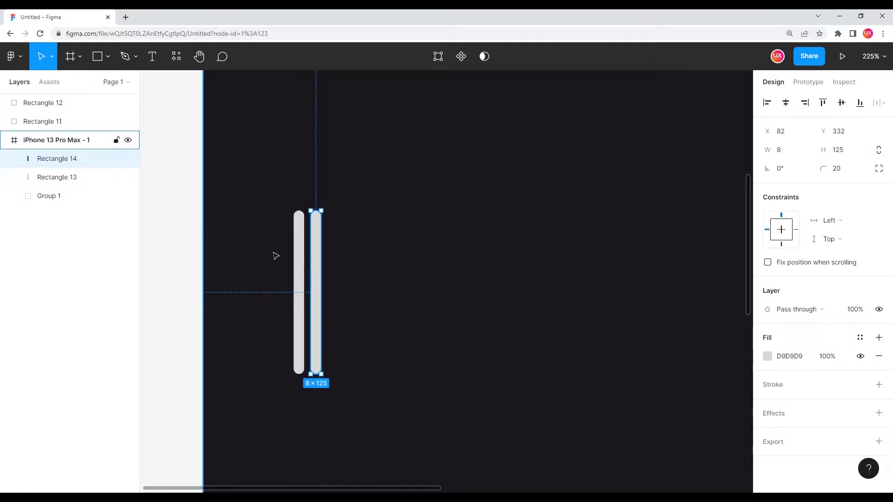
scroll(276, 256, "down", 1)
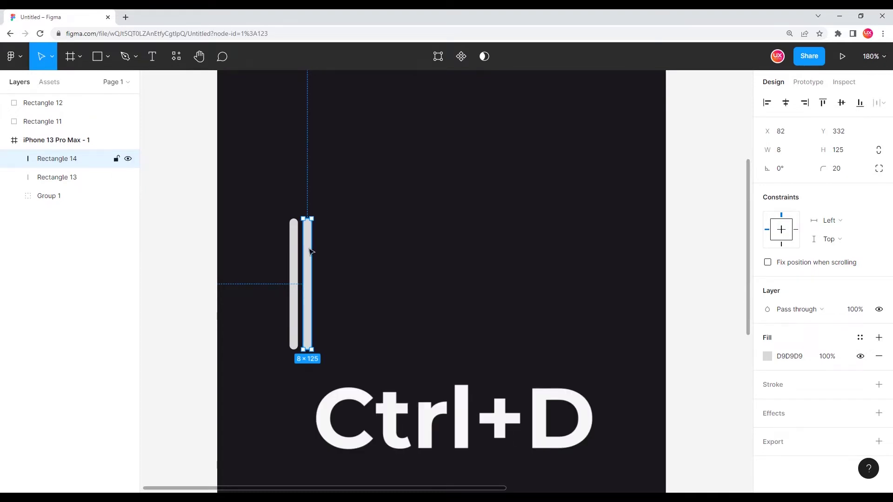
Duplicate the bar repeatedly with Ctrl+D, keeping the same even spacing.
key("ctrl+d")
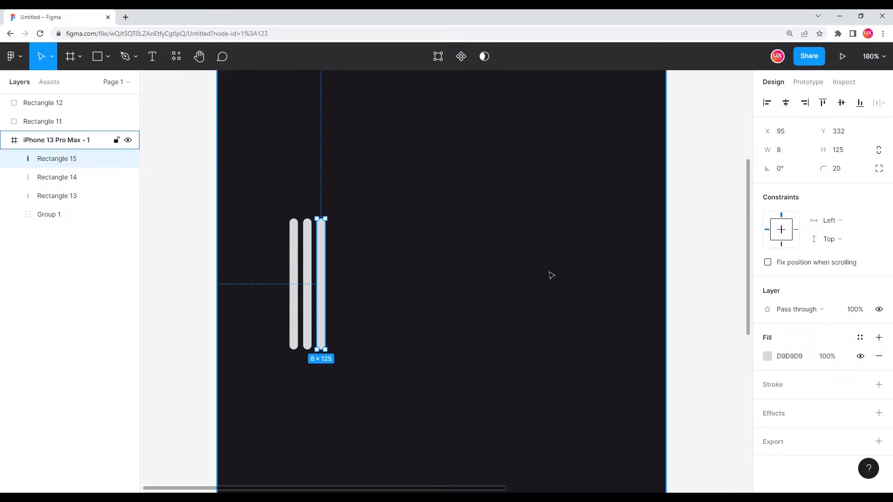
key("ctrl+d")
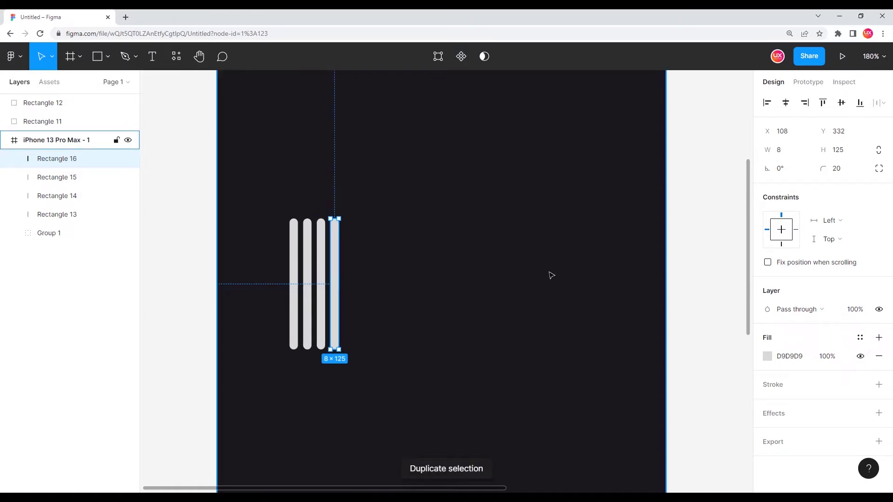
key("ctrl+d")
key("ctrl+d")
key("ctrl+d")
key("ctrl+d")
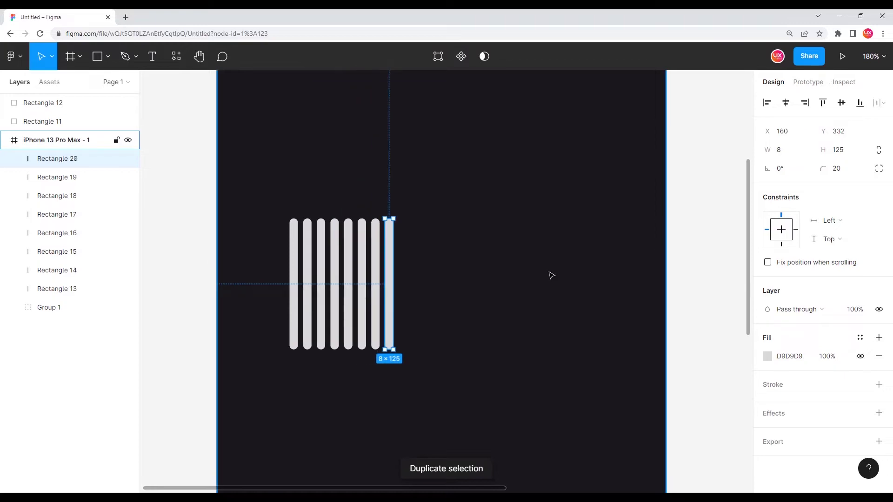
key("ctrl+d")
key("ctrl+d")
key("ctrl+d")
key("ctrl+d")
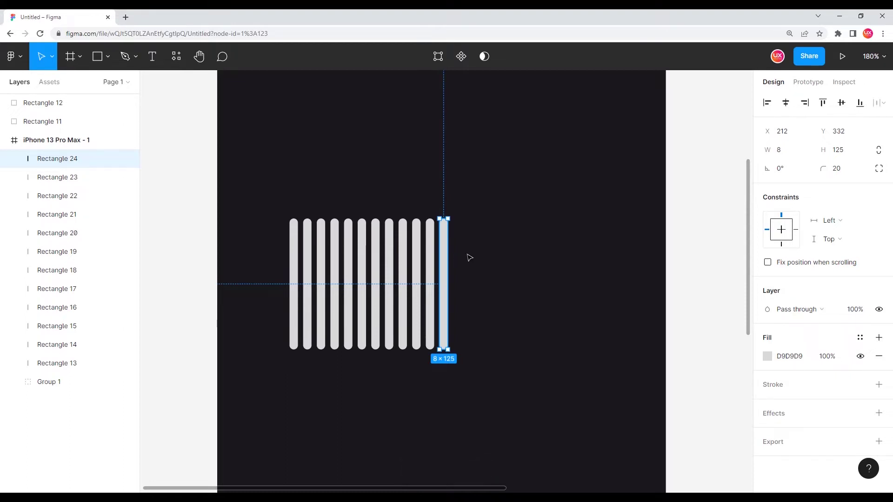
Fill all twelve bars with the pink swatch colour FF1773.
left_click(484, 244)
scroll(467, 250, "down", 3)
scroll(470, 250, "down", 2)
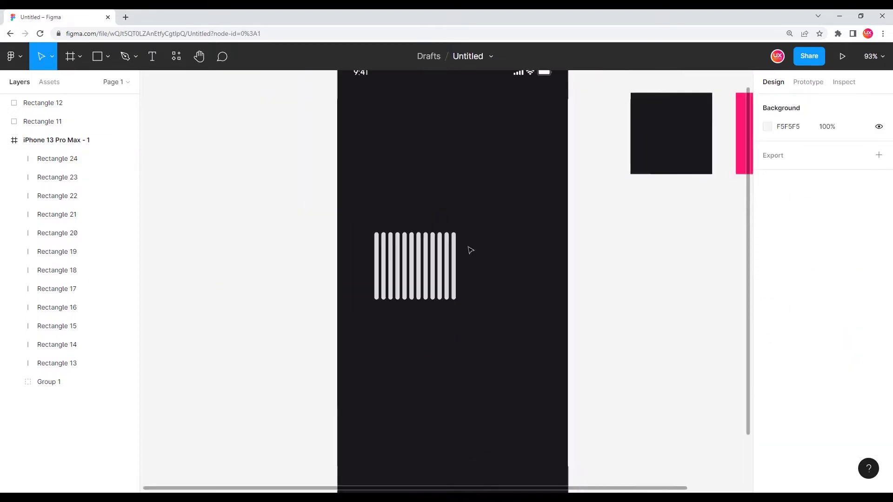
left_click_drag(355, 222, 463, 307)
left_click_drag(498, 268, 386, 268)
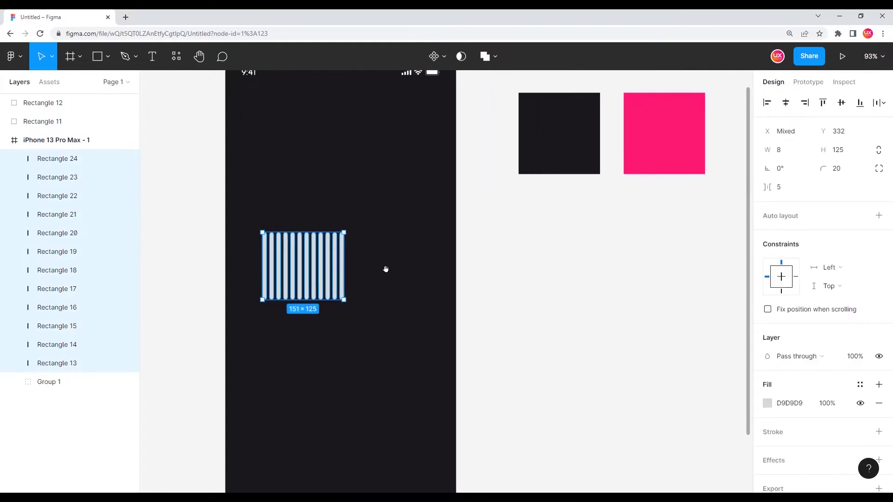
key("i")
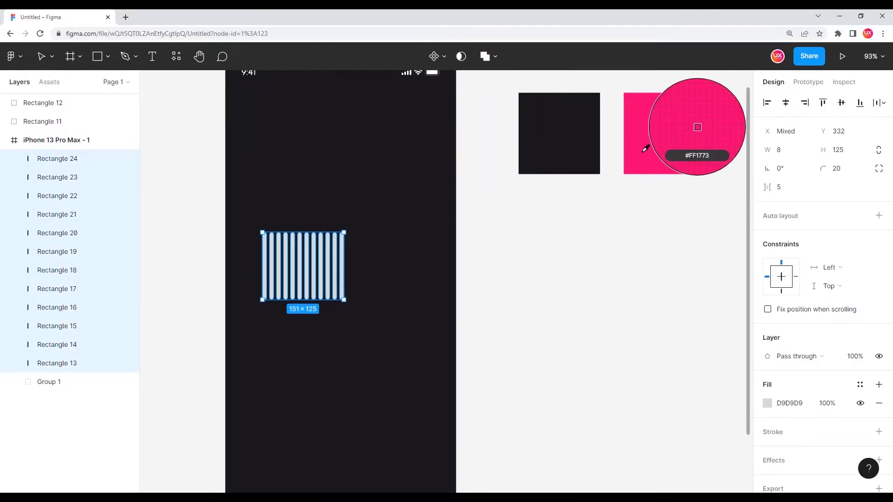
left_click(632, 156)
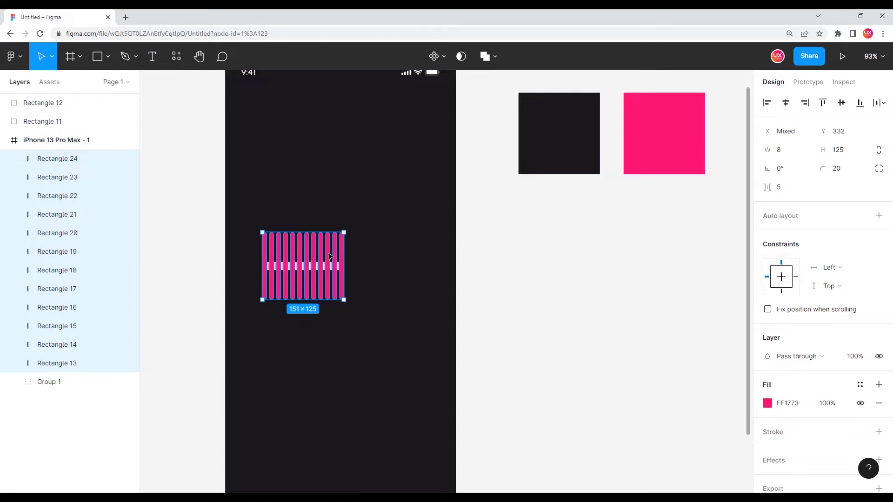
Centre the 151×125 pink bar group horizontally in the phone frame.
left_click_drag(329, 256, 368, 265)
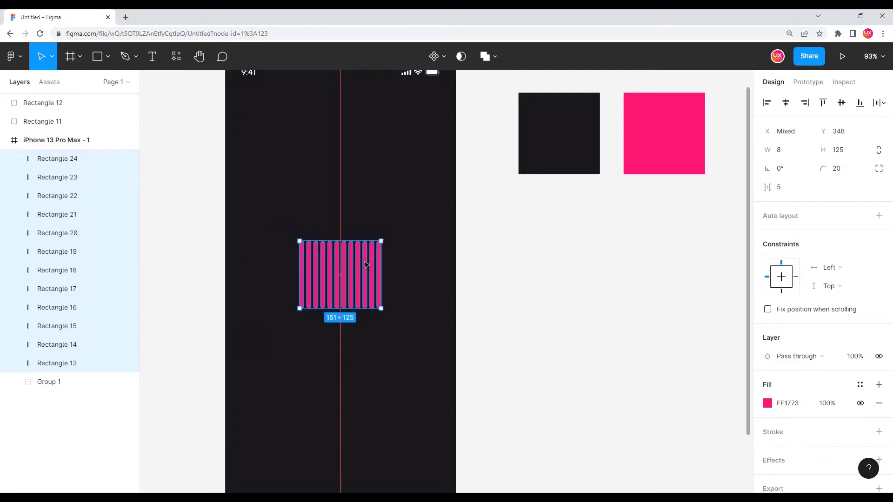
scroll(398, 274, "down", 3)
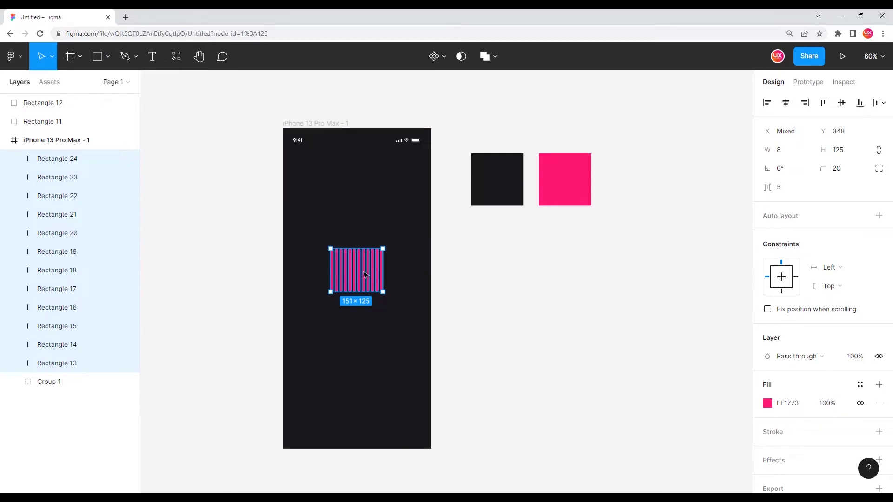
scroll(365, 275, "up", 5)
Move the twelve pink bars out of the phone frame onto the canvas.
mouse_move(366, 256)
left_mouse_down()
mouse_move(612, 289)
mouse_move(433, 275)
left_mouse_up()
scroll(414, 265, "up", 5)
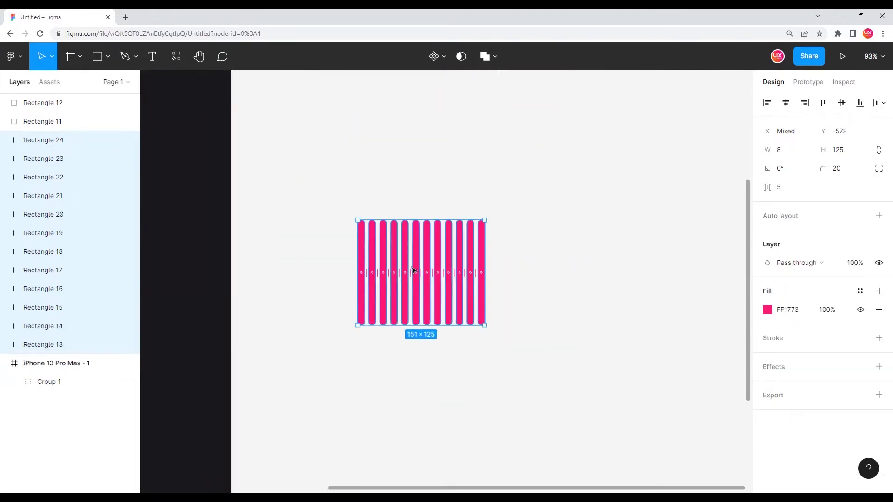
mouse_move(418, 214)
left_mouse_down()
mouse_move(383, 215)
mouse_move(372, 183)
left_mouse_up()
scroll(332, 219, "up", 3)
left_click(363, 192)
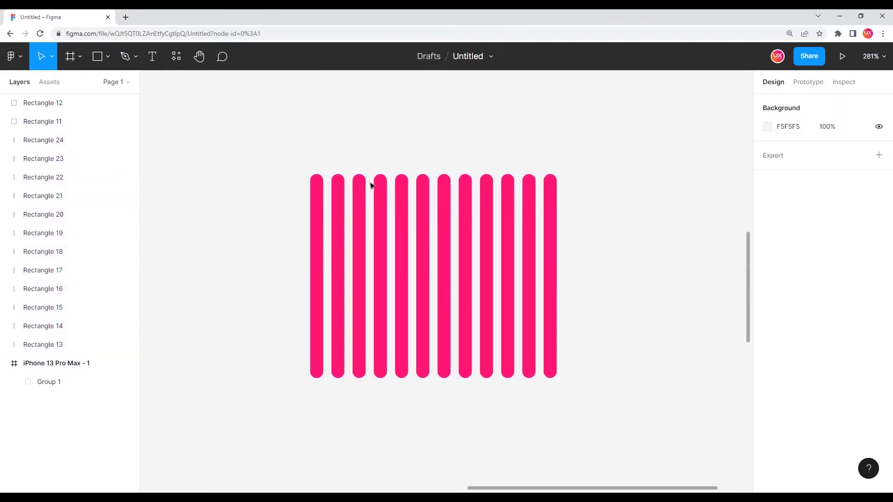
Shorten the first six bars to varied heights, including short pills, 61 and 93.
left_click(318, 199)
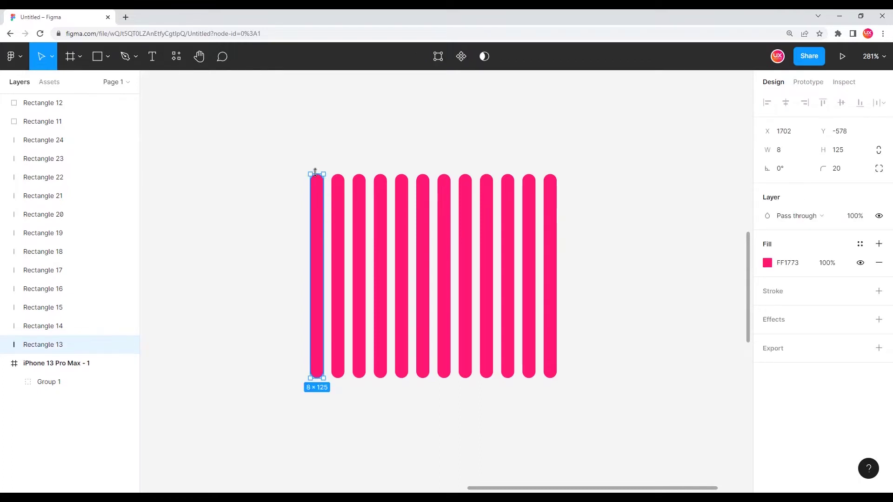
left_click_drag(315, 186, 319, 261)
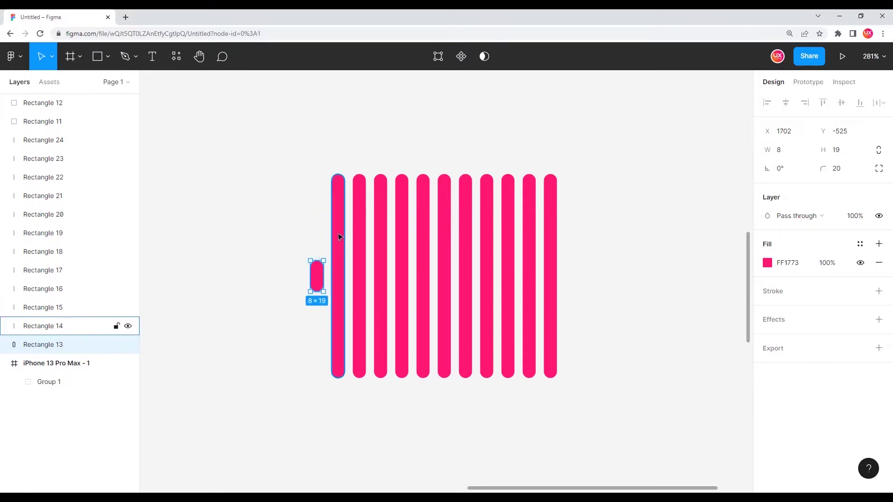
left_click(341, 195)
left_click_drag(339, 173, 334, 225)
left_click(362, 208)
mouse_move(358, 179)
left_mouse_down()
mouse_move(359, 203)
mouse_move(378, 197)
mouse_move(377, 225)
left_mouse_up()
left_click(382, 182)
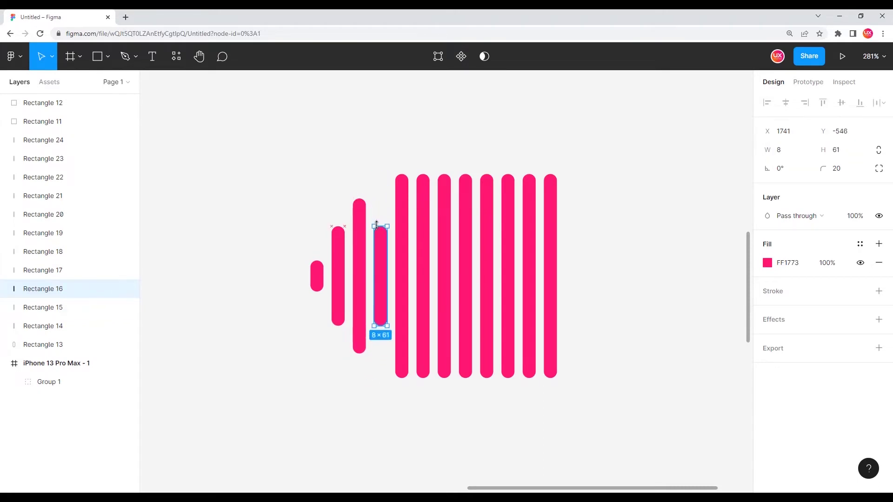
left_click(405, 200)
left_click_drag(403, 171, 404, 263)
left_click(421, 228)
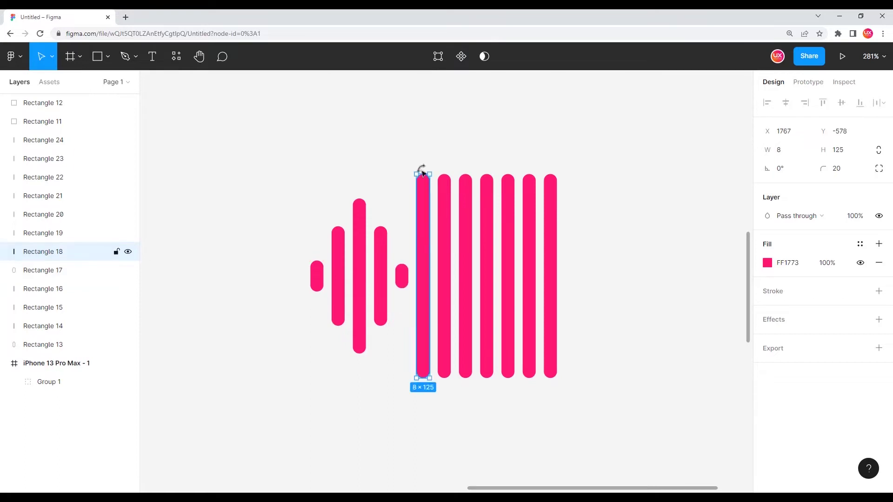
left_click_drag(424, 171, 419, 226)
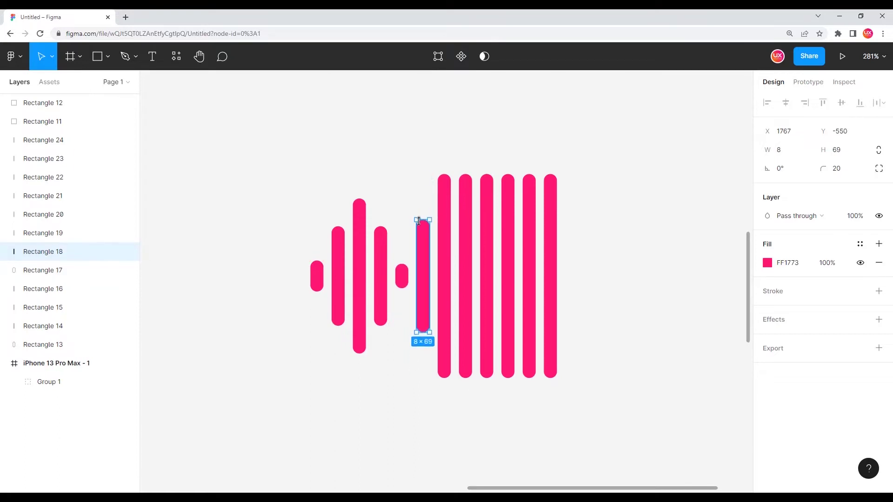
Shorten bars seven to twelve to heights of 95, 61, pill, 41, 79 and pill.
left_click(445, 186)
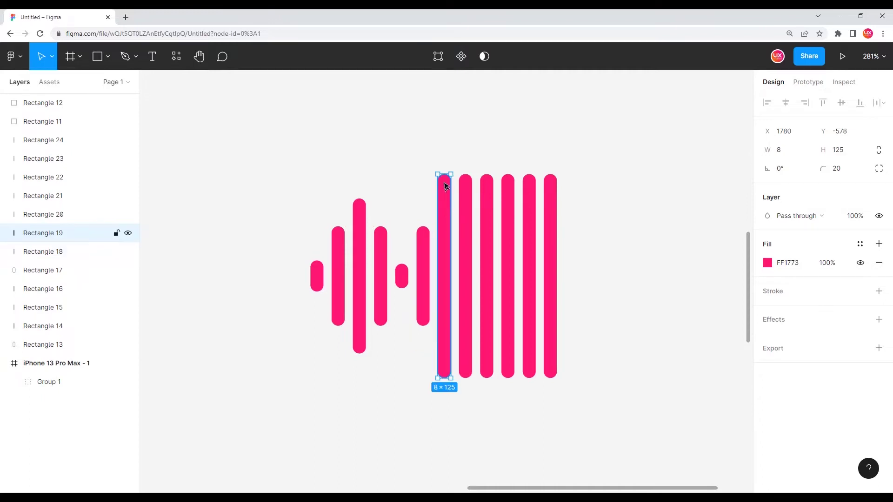
left_click_drag(442, 179, 442, 203)
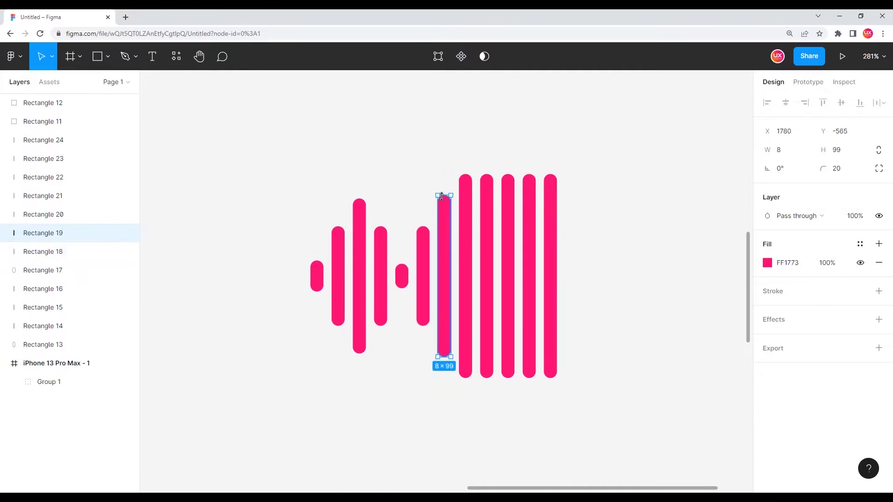
left_click(465, 192)
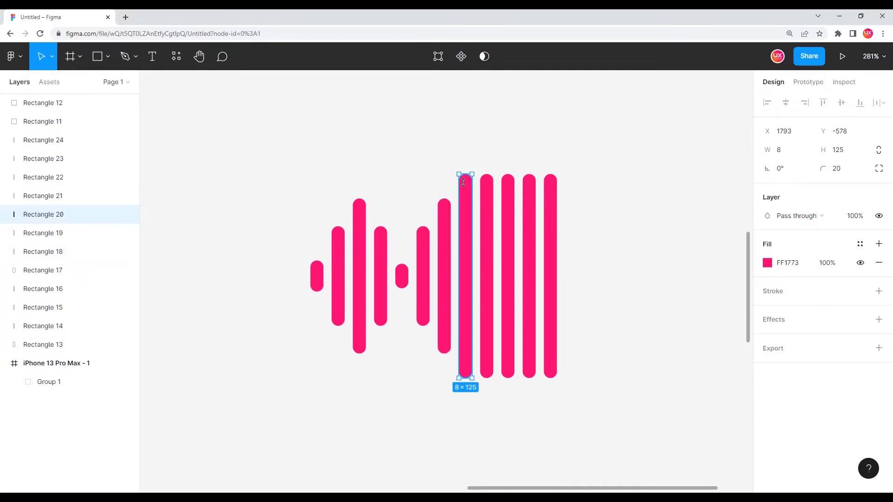
left_click_drag(463, 182, 465, 225)
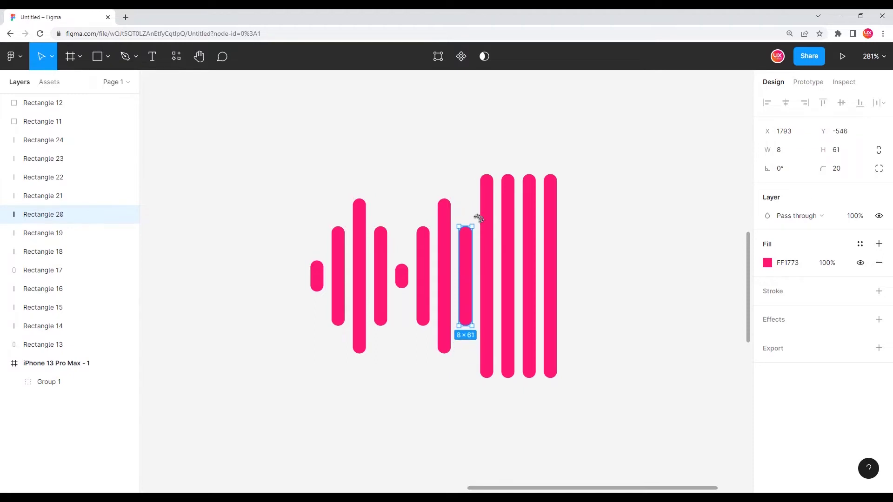
left_click(489, 196)
left_click_drag(487, 172, 482, 261)
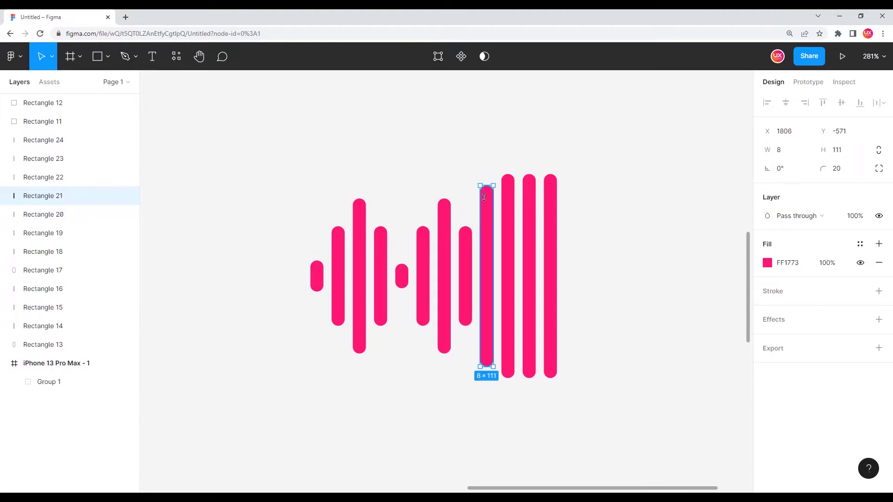
left_click(509, 219)
left_click_drag(508, 181, 506, 242)
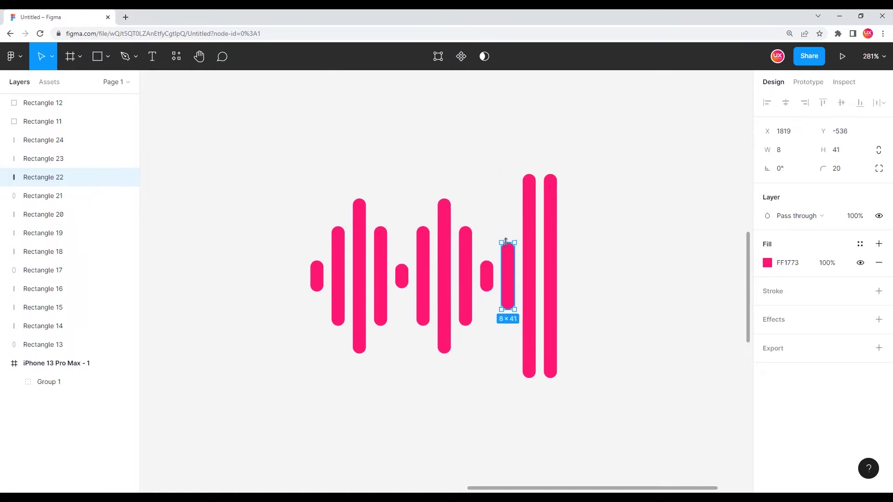
left_click(527, 216)
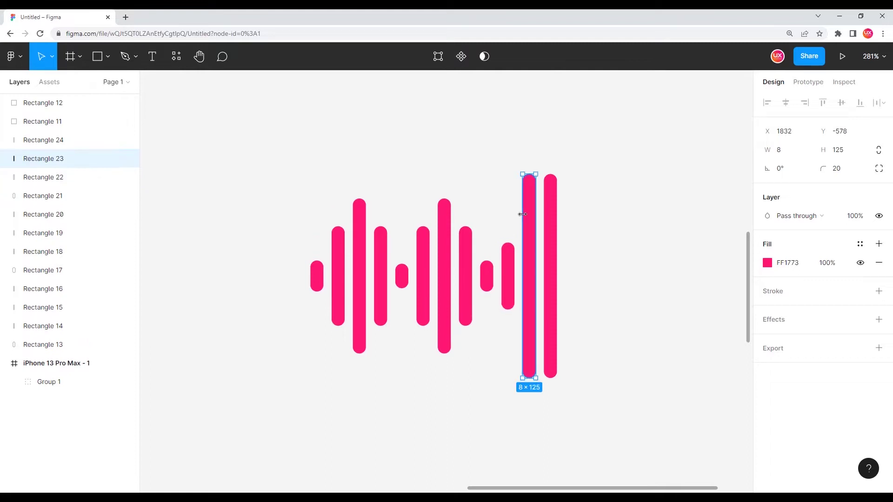
left_click_drag(530, 180, 524, 212)
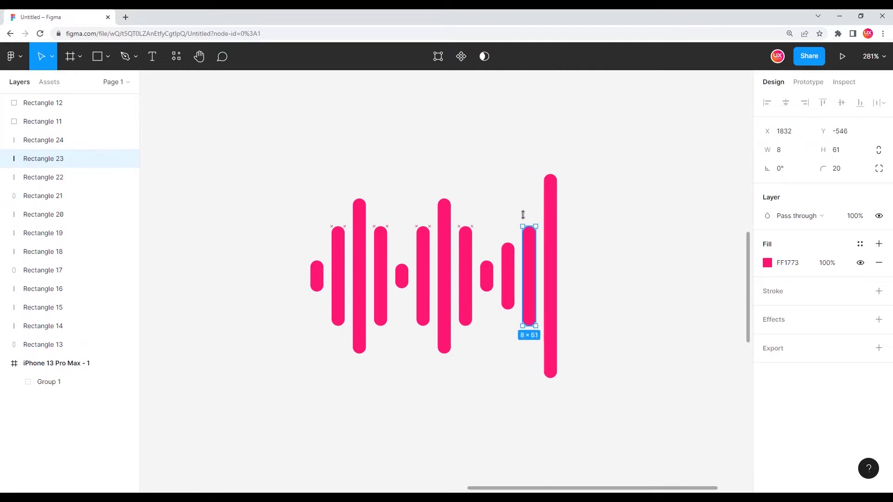
left_click(551, 214)
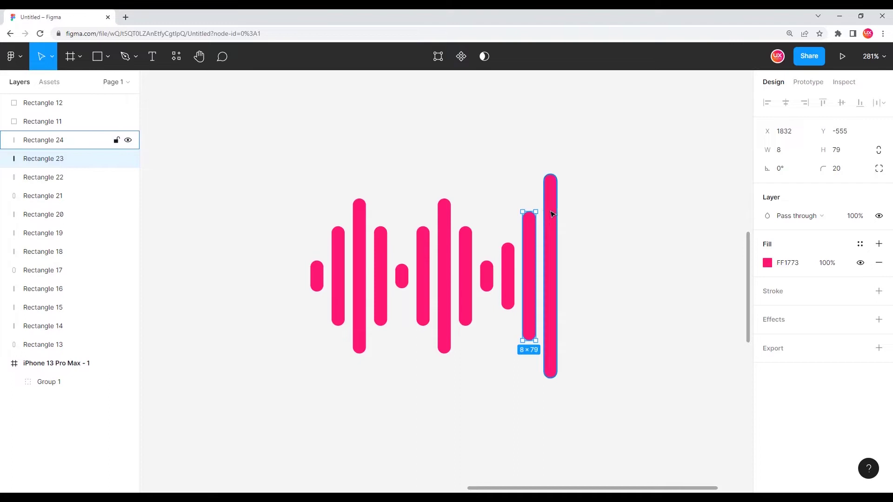
left_click_drag(547, 196, 549, 268)
left_click(568, 229)
scroll(535, 233, "down", 3)
scroll(489, 219, "down", 2)
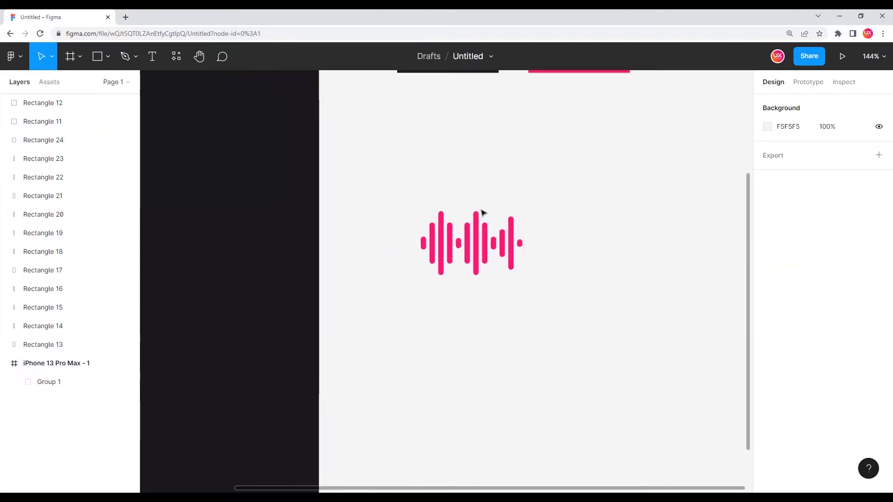
scroll(447, 196, "down", 2)
left_click_drag(385, 170, 596, 326)
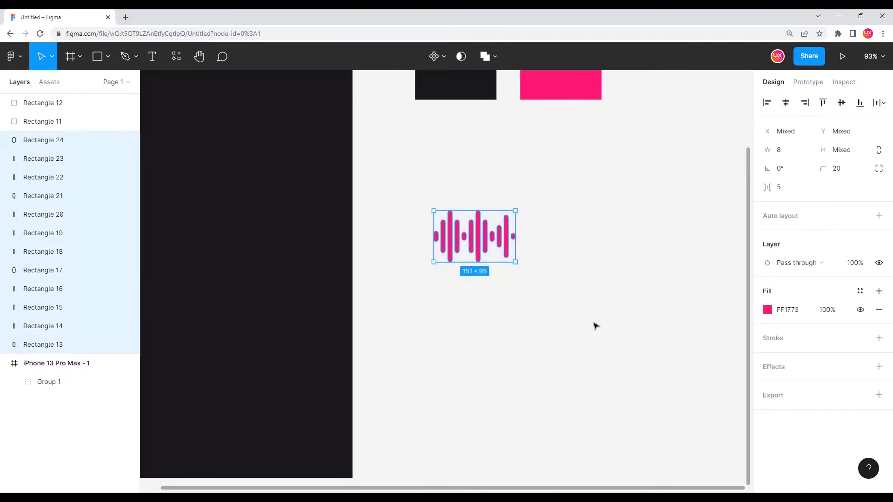
scroll(507, 245, "up", 3)
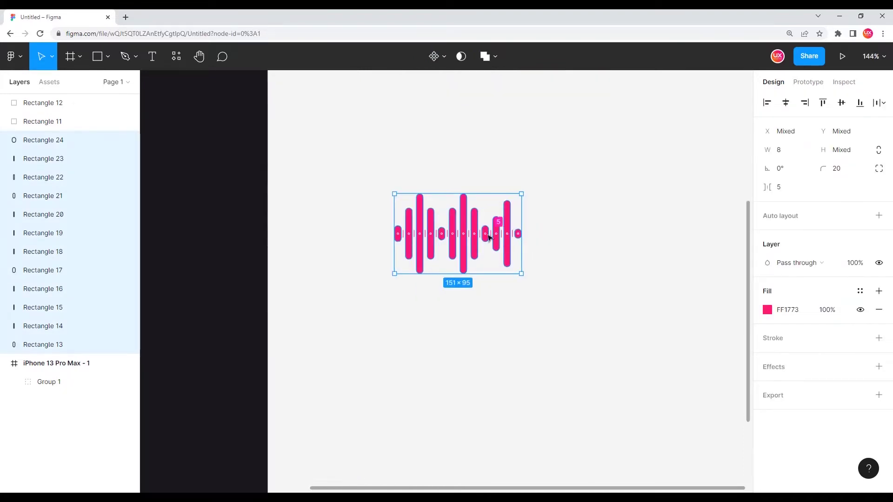
scroll(500, 222, "up", 3)
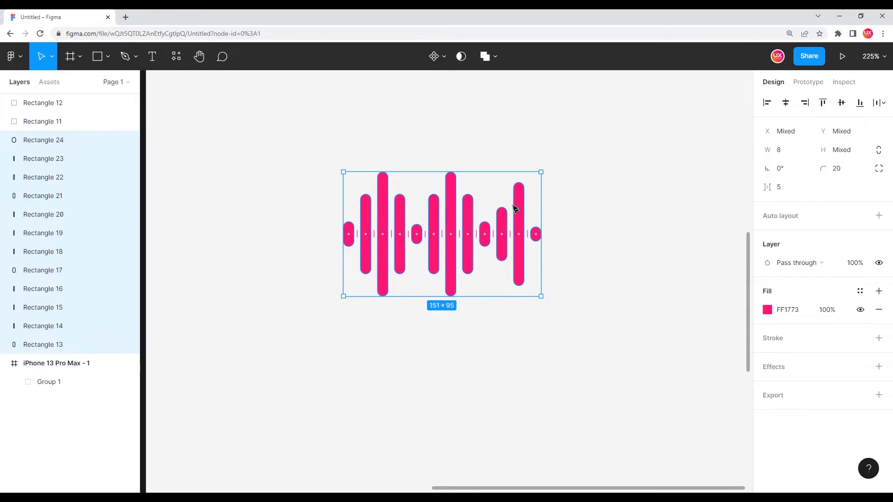
left_click(308, 135)
left_click_drag(284, 135, 575, 331)
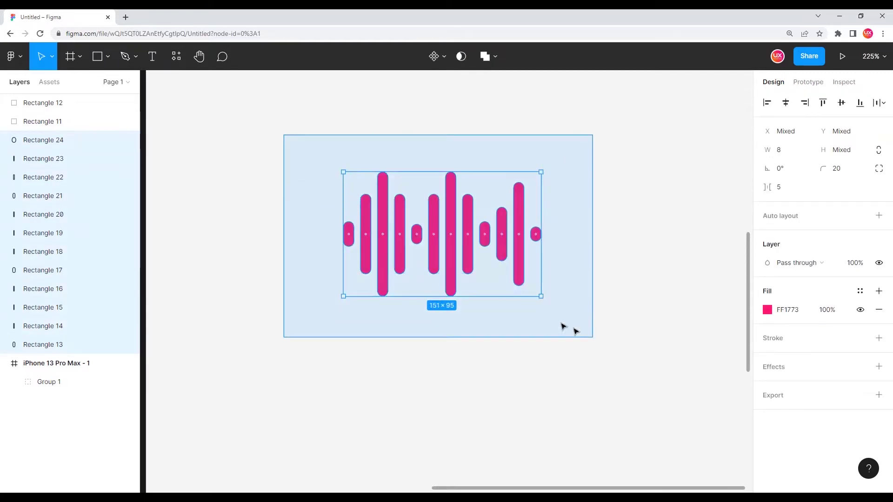
scroll(325, 304, "down", 3)
scroll(598, 288, "down", 3)
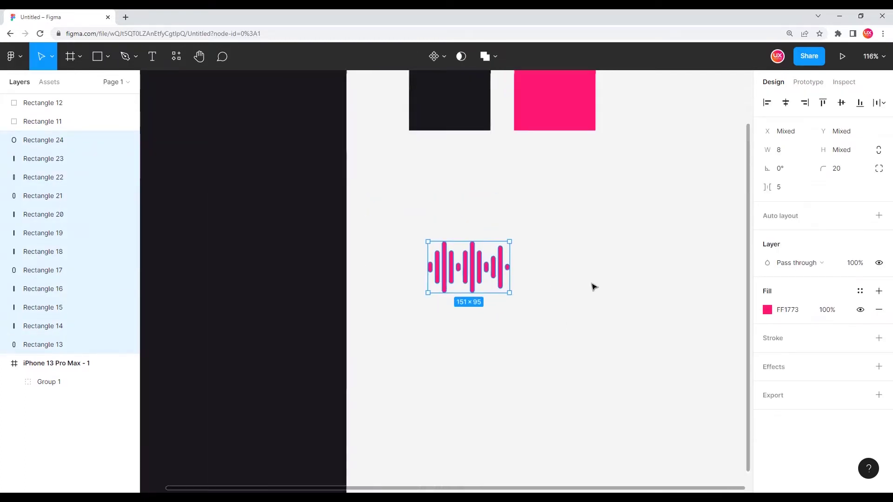
scroll(596, 278, "left", 3)
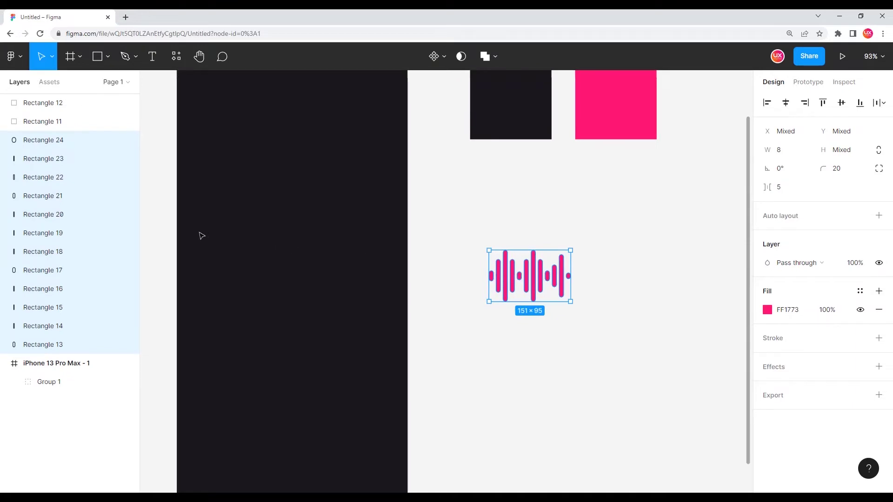
scroll(619, 295, "up", 3)
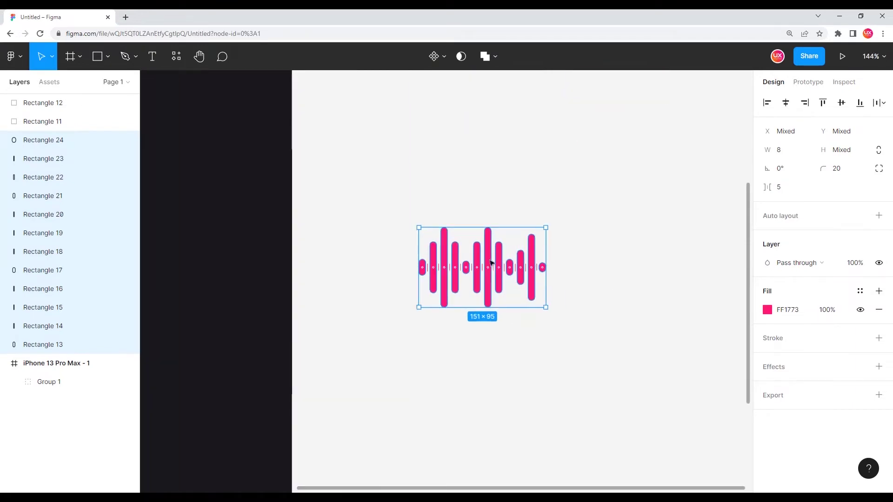
left_click(514, 187)
scroll(453, 212, "right", 2)
scroll(428, 222, "up", 3)
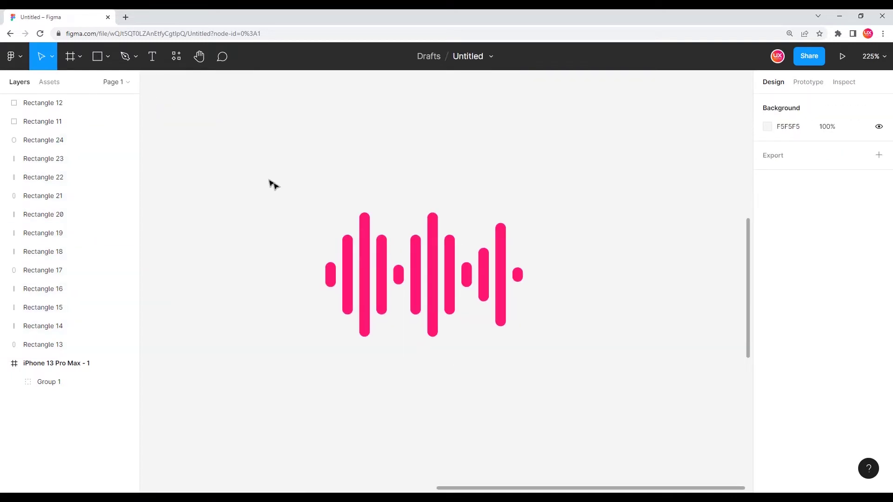
left_click_drag(273, 184, 589, 379)
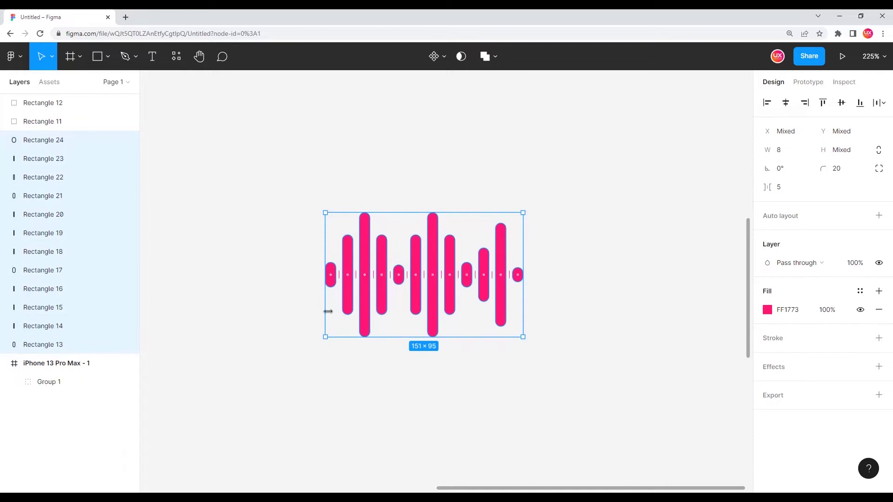
scroll(328, 311, "down", 2)
scroll(391, 269, "up", 3)
scroll(404, 256, "up", 1)
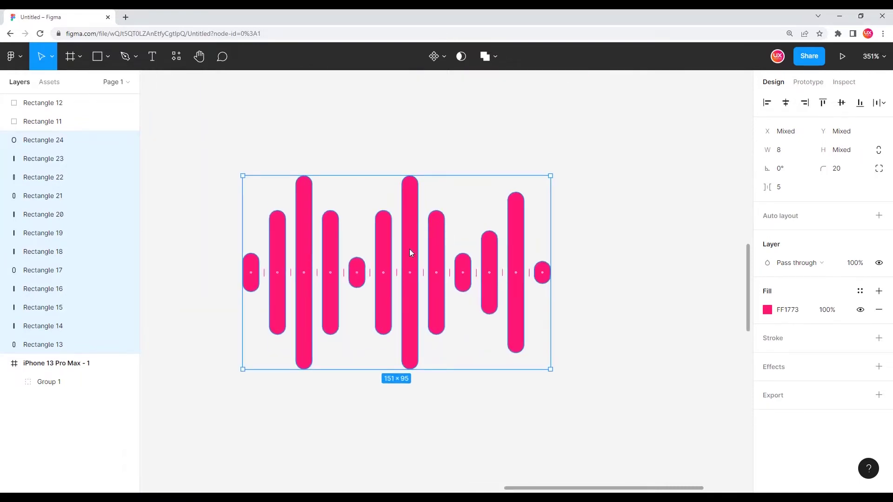
Wrap the selected waveform bars in a new frame named Wave.
right_click(411, 251)
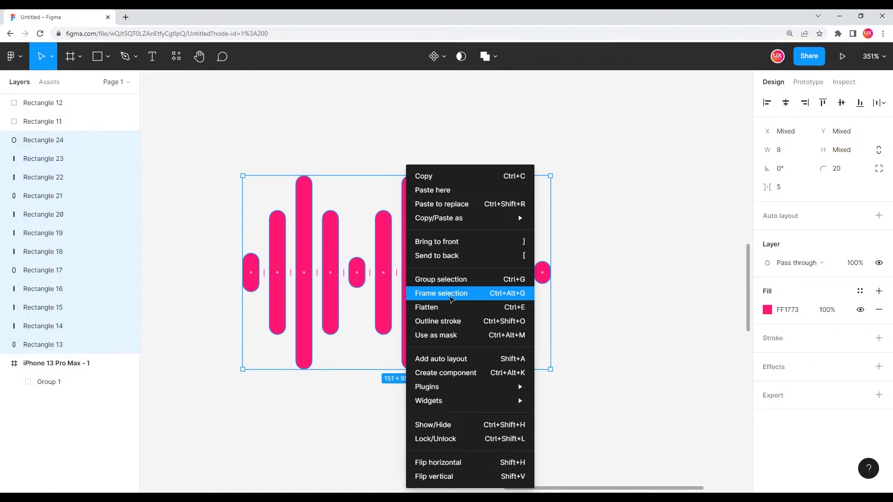
left_click(450, 299)
double_click(257, 172)
type("Wave")
key("Return")
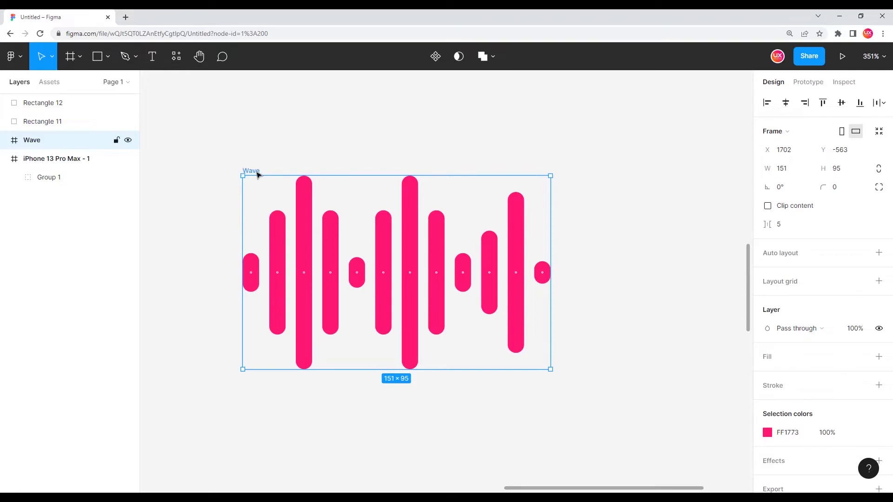
Duplicate the Wave frame and place the copy 165 to its right.
left_click(276, 149)
scroll(279, 158, "down", 3)
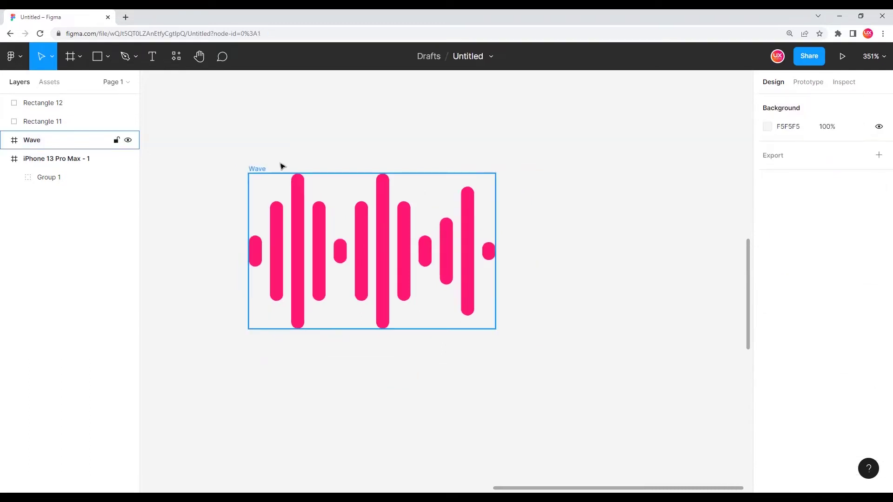
left_click(248, 173)
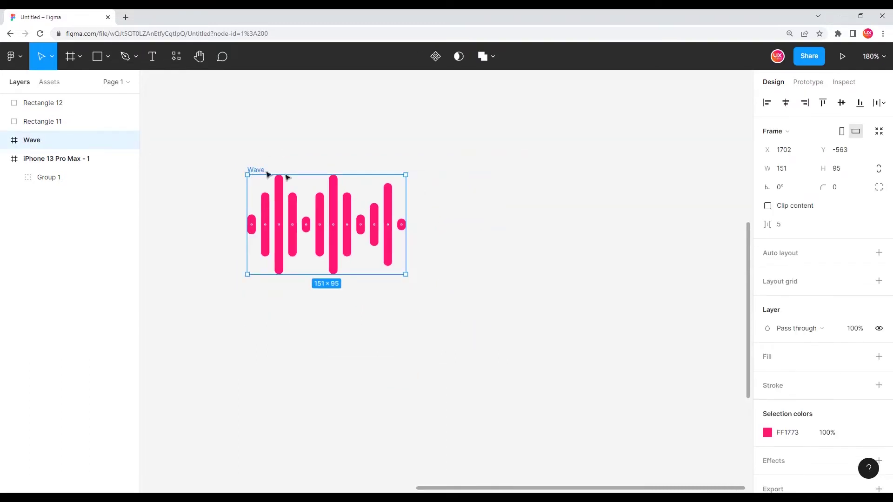
key("ctrl+d")
left_click_drag(517, 172, 588, 176)
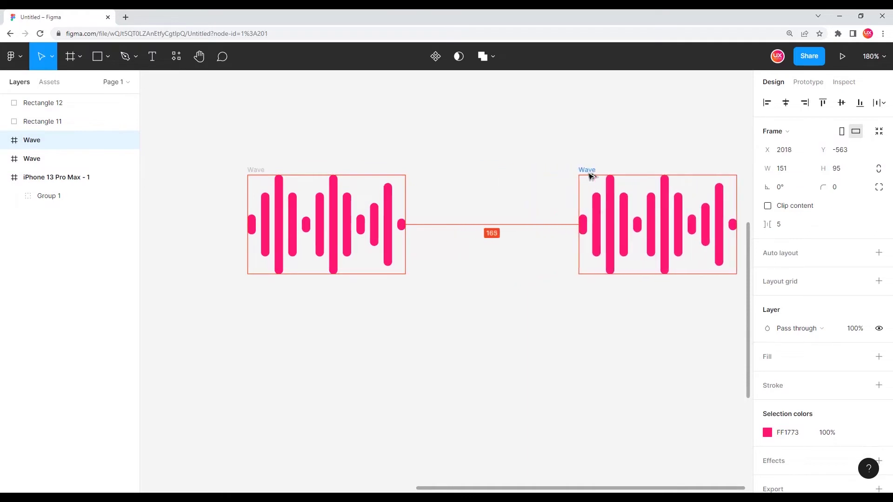
Make the left Wave frame a component with Default and Variant2 variants.
left_click(391, 160)
scroll(434, 233, "down", 2)
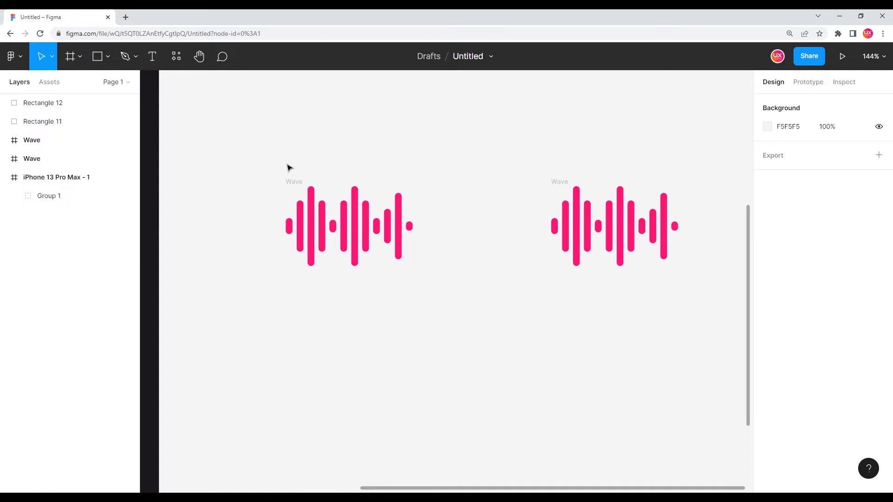
left_click(296, 186)
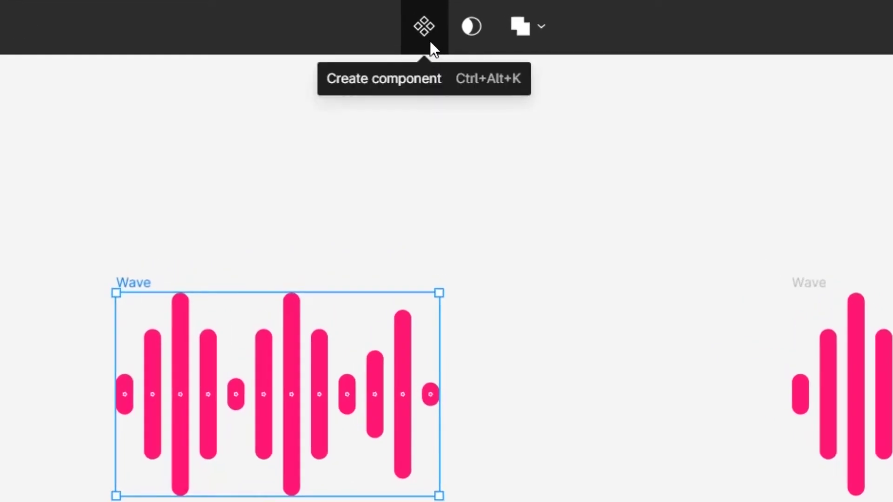
left_click(430, 40)
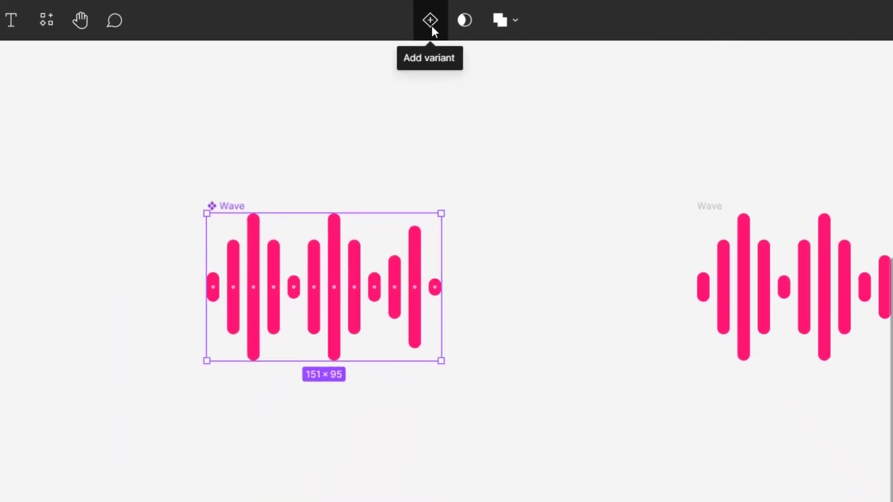
left_click(431, 24)
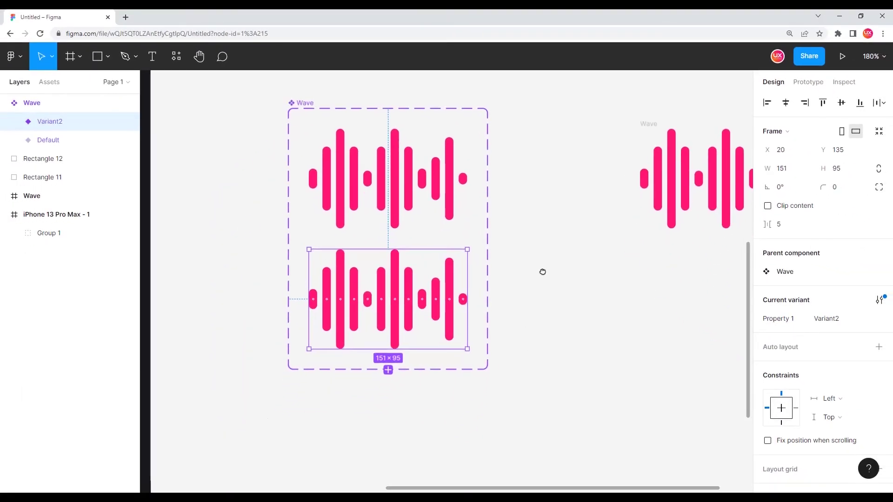
In Variant2, resize the first five bars, e.g. leftmost to 41, fourth to 35.
scroll(380, 281, "up", 5)
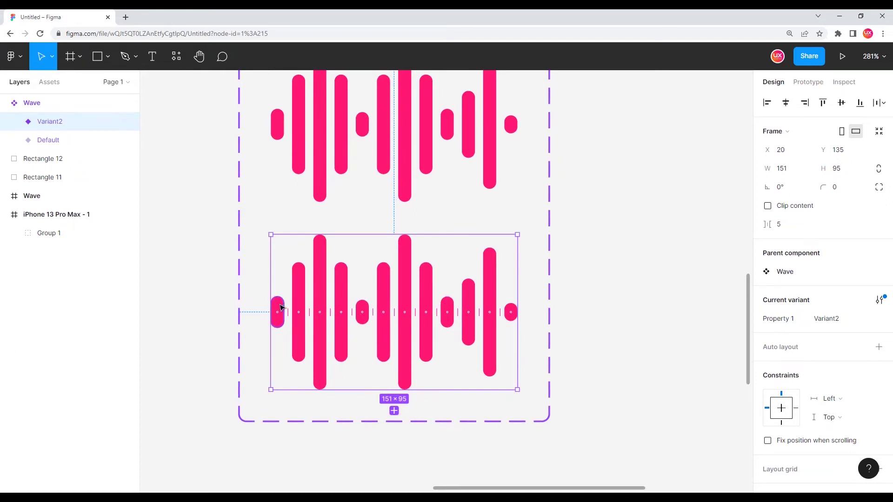
double_click(281, 308)
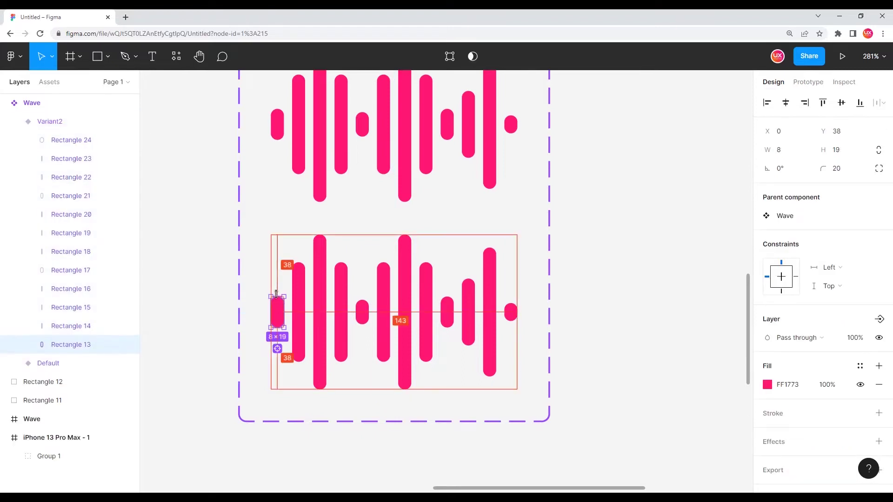
left_click_drag(279, 281, 280, 277)
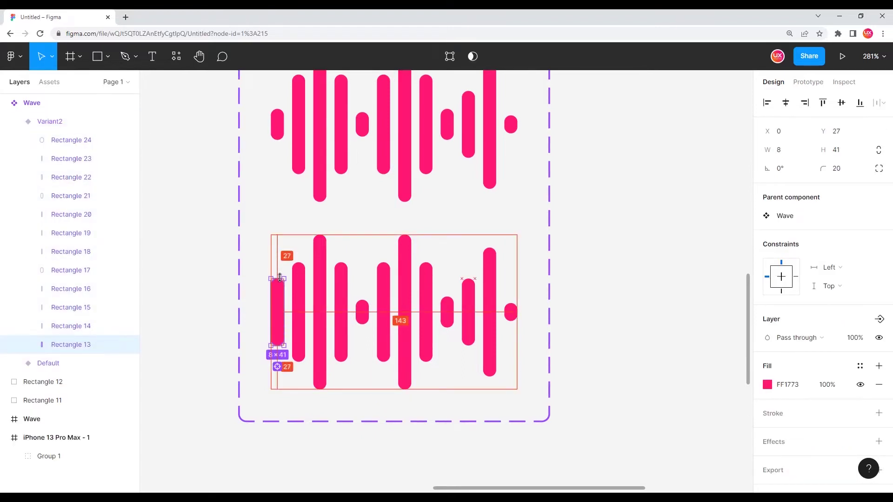
left_click(299, 277)
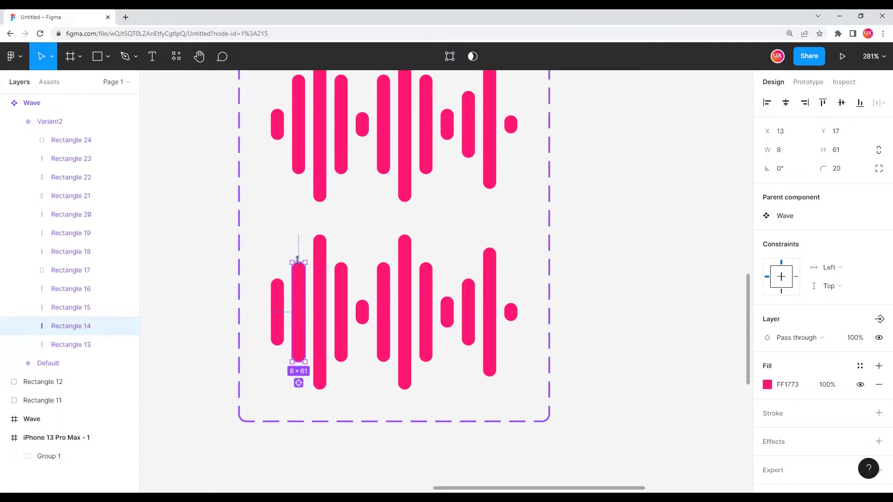
mouse_move(298, 260)
left_mouse_down()
mouse_move(298, 245)
mouse_move(318, 227)
left_mouse_up()
left_click(322, 249)
left_click(344, 270)
left_click_drag(342, 263, 343, 285)
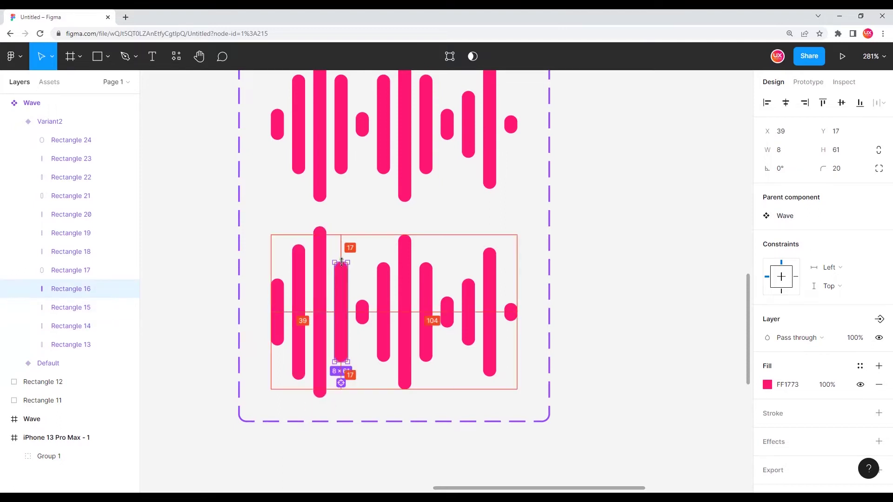
left_click(362, 309)
mouse_move(363, 298)
left_mouse_down()
mouse_move(381, 249)
mouse_move(404, 242)
mouse_move(404, 294)
left_mouse_up()
Resize Variant2's remaining bars: eighth near full, ninth 45, eleventh 65, rightmost 35.
left_click(387, 274)
left_click(405, 249)
left_click(425, 270)
left_click_drag(425, 257, 423, 230)
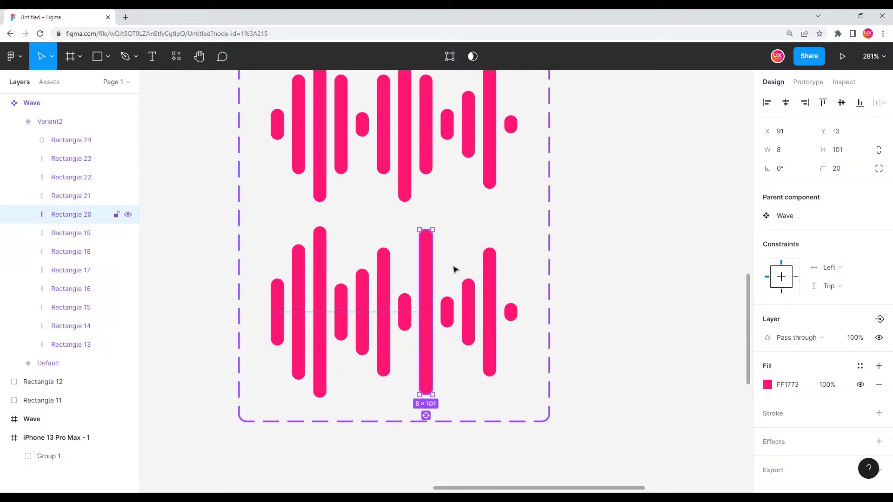
left_click(447, 309)
mouse_move(447, 296)
left_mouse_down()
mouse_move(447, 276)
mouse_move(468, 283)
mouse_move(467, 302)
left_mouse_up()
left_click(469, 283)
left_click(488, 284)
mouse_move(489, 250)
left_mouse_down()
mouse_move(488, 239)
mouse_move(487, 262)
left_mouse_up()
left_click(510, 313)
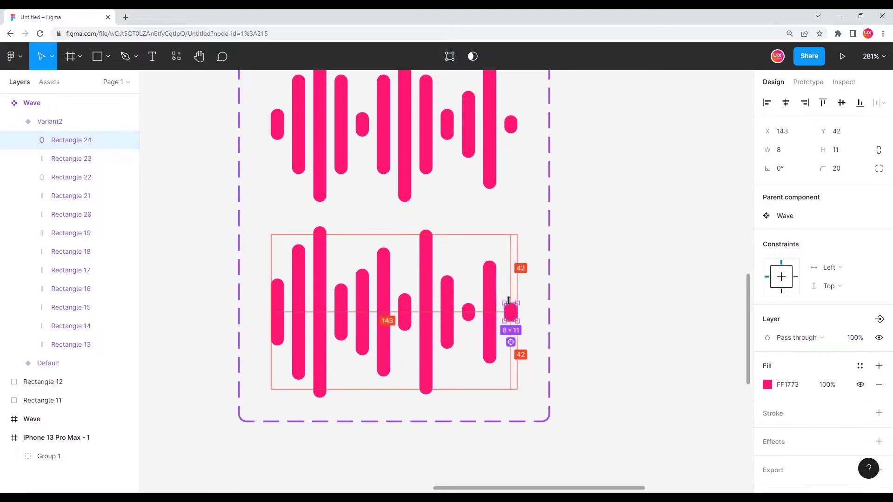
left_click_drag(508, 300, 509, 286)
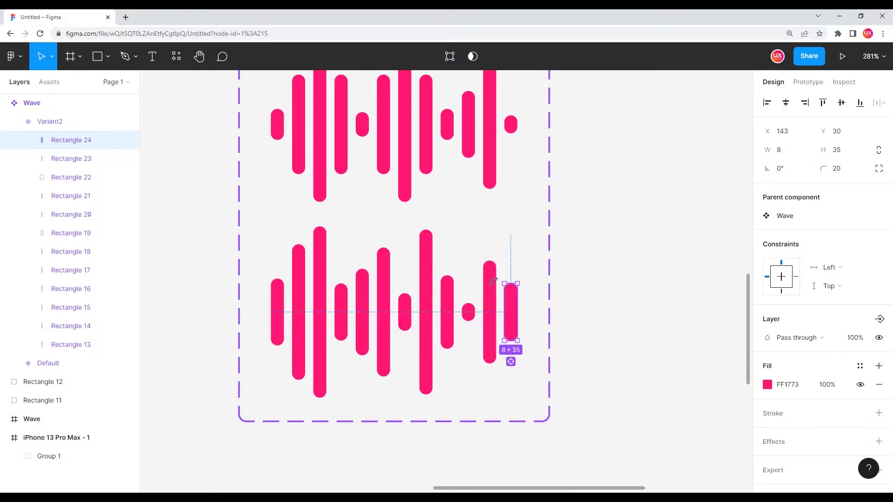
Zoom out to the whole design and select the Variant2 wave.
key("shift+1")
left_click(614, 279)
left_click(455, 289)
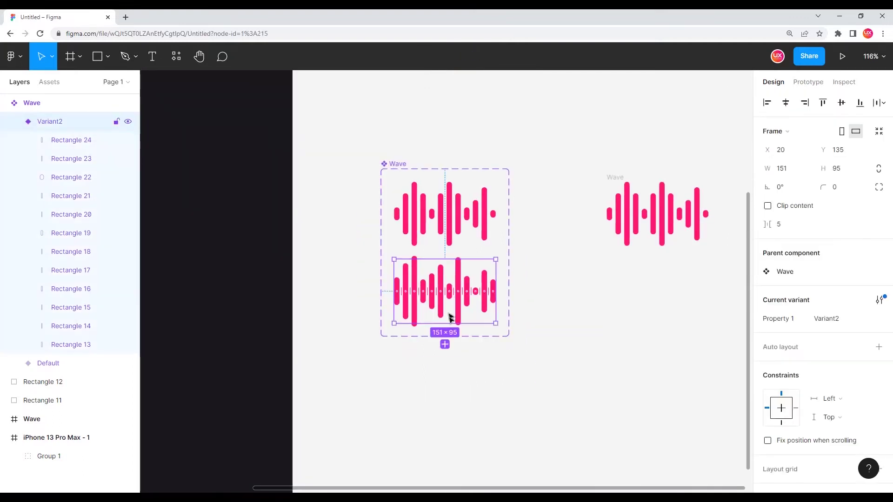
scroll(451, 361, "up", 3)
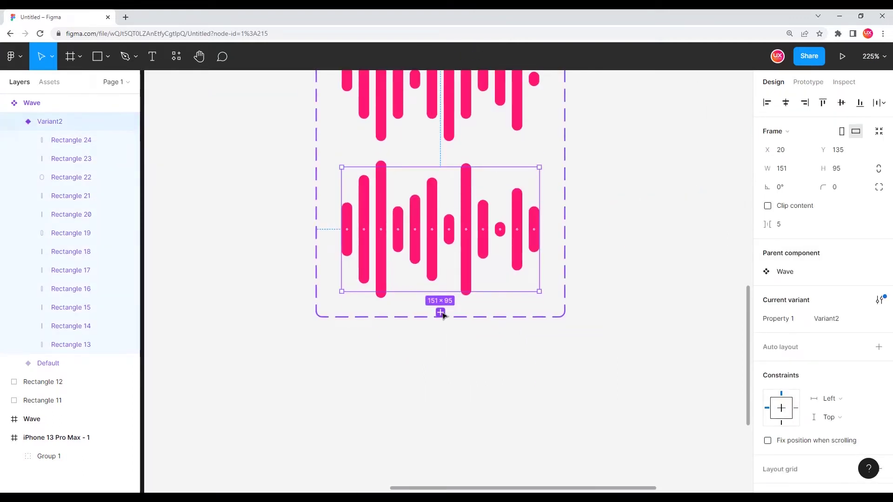
Add Variant3, shorten its first bar to 15 high and second to 49, and shorten the third.
left_click(441, 313)
scroll(425, 315, "down", 2)
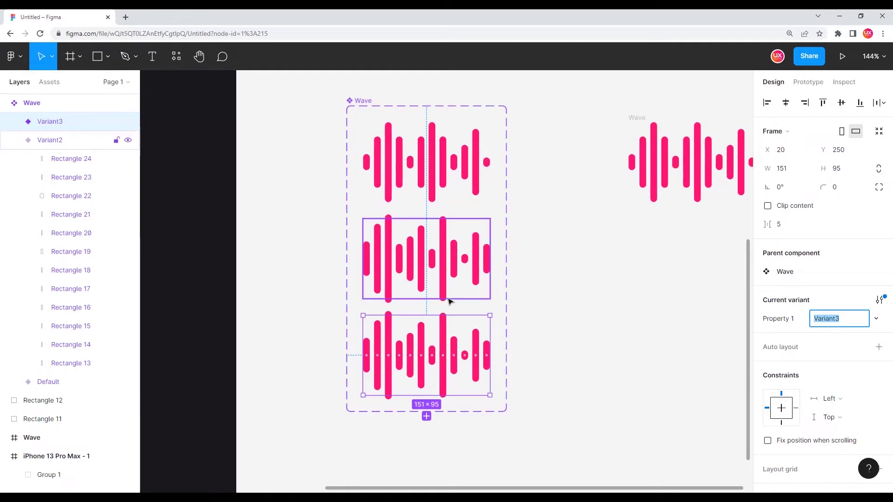
scroll(395, 379, "up", 2)
scroll(372, 381, "up", 1)
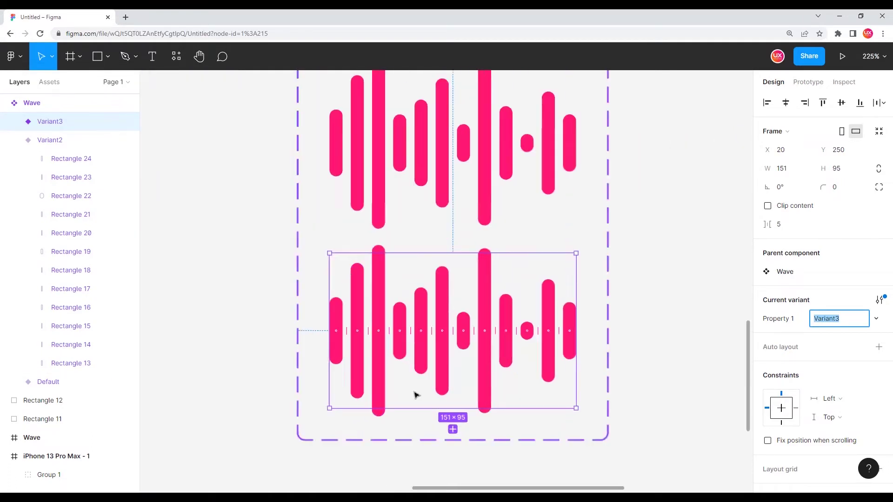
scroll(337, 344, "up", 1)
left_click(318, 337)
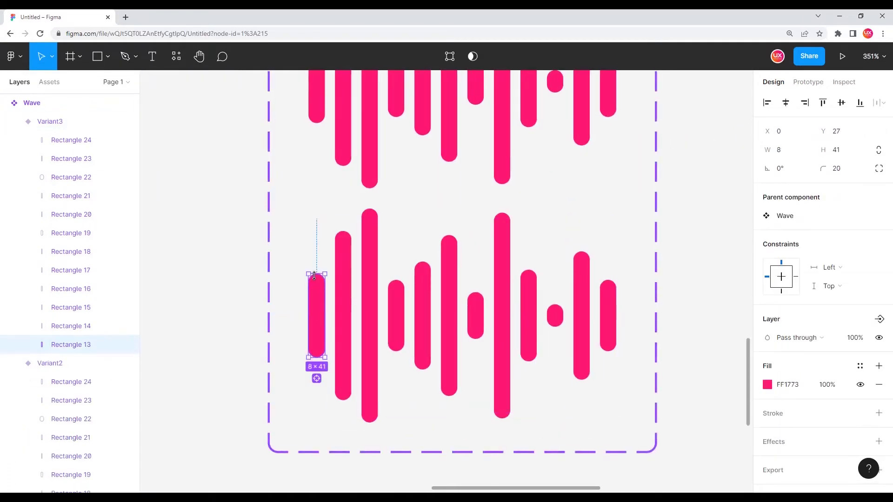
left_click_drag(315, 275, 317, 300)
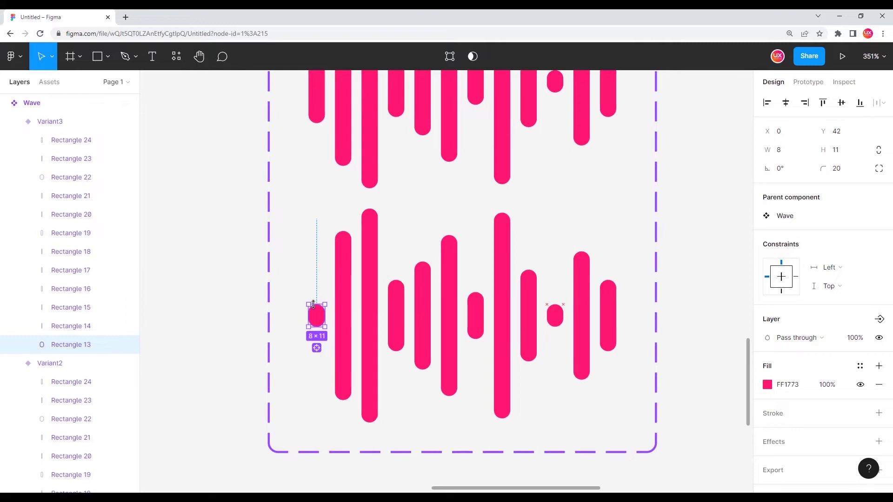
left_click(350, 283)
left_click_drag(344, 231, 348, 264)
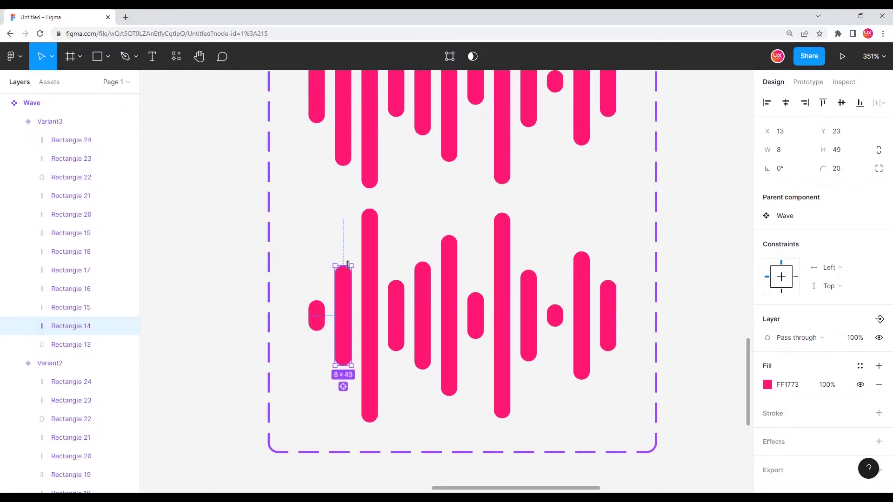
left_click(372, 222)
left_click_drag(369, 222, 370, 238)
Stretch Variant3's fourth and fifth bars taller and resize the seventh and eighth to 45 and 63 high.
left_click(398, 284)
mouse_move(397, 280)
left_mouse_down()
mouse_move(399, 251)
mouse_move(396, 265)
left_mouse_up()
left_click(423, 275)
mouse_move(423, 262)
left_mouse_down()
mouse_move(423, 213)
mouse_move(448, 270)
left_mouse_up()
left_click(451, 257)
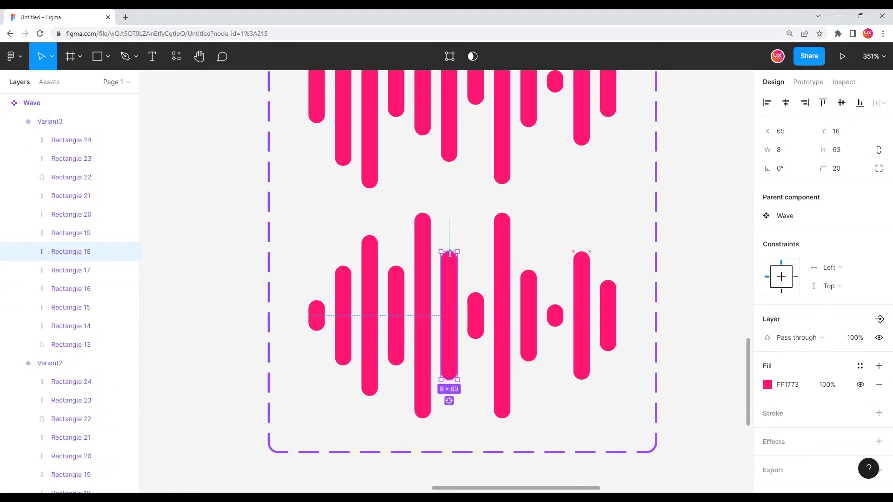
left_click(475, 307)
mouse_move(475, 293)
left_mouse_down()
mouse_move(478, 266)
mouse_move(475, 298)
left_mouse_up()
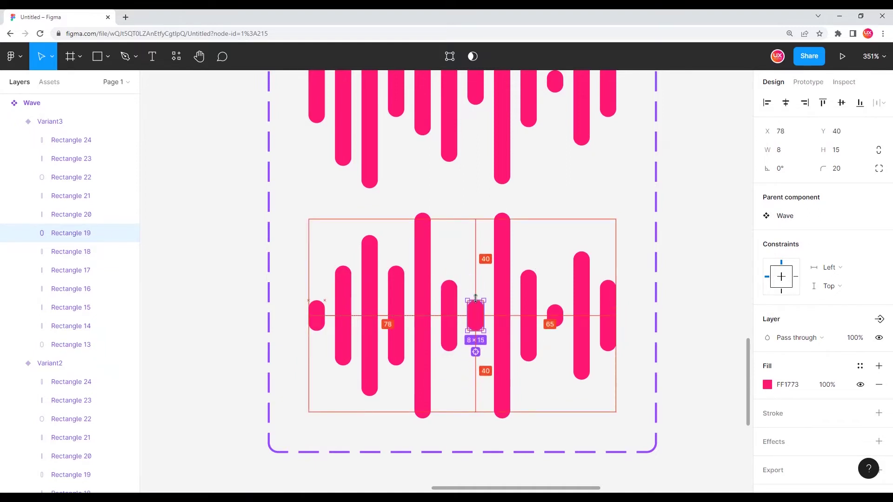
left_click(502, 228)
mouse_move(503, 214)
left_mouse_down()
mouse_move(503, 252)
mouse_move(528, 230)
left_mouse_up()
Resize Variant3's tenth bar to about 29 high and shorten the last bar to an 8×15 pill.
left_click(529, 279)
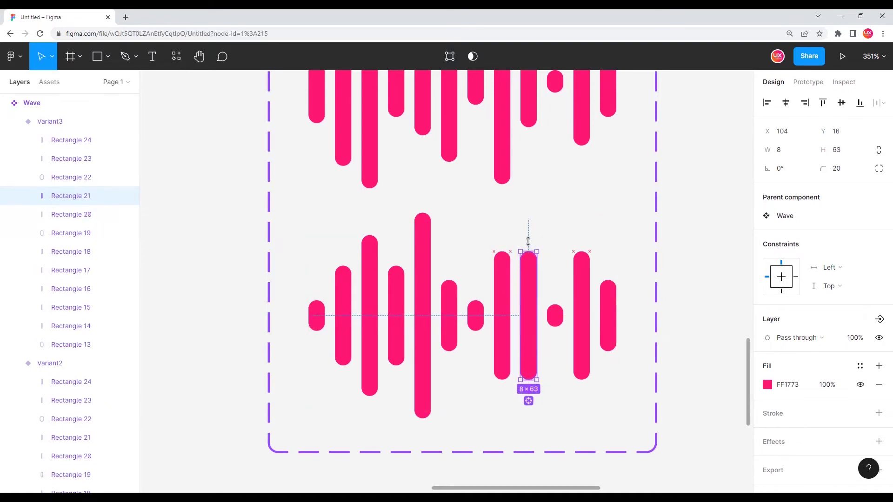
left_click(555, 307)
mouse_move(555, 305)
left_mouse_down()
mouse_move(555, 276)
mouse_move(581, 219)
left_mouse_up()
left_click(583, 273)
left_click(608, 293)
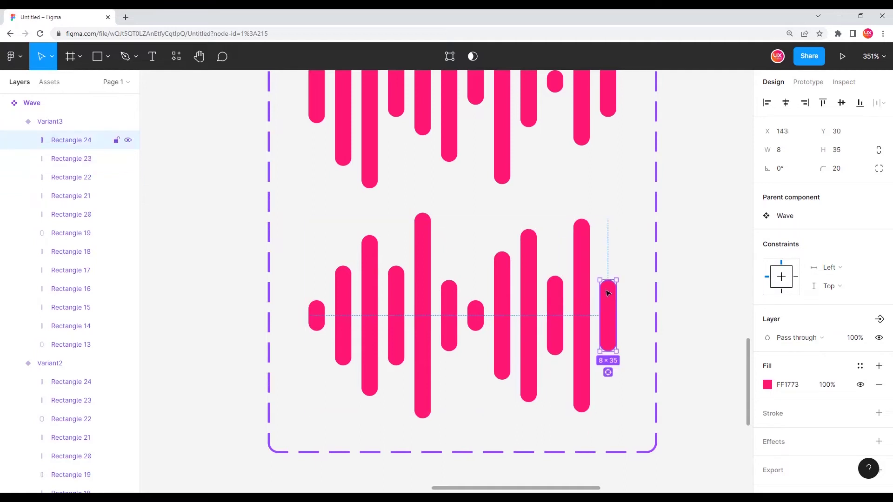
left_click_drag(608, 282, 608, 298)
scroll(503, 316, "down", 5)
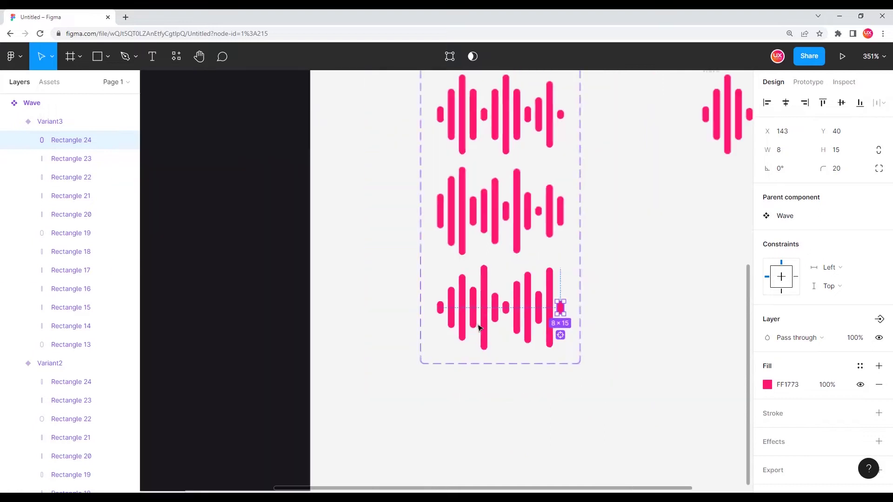
Add a fourth variant to the Wave set and stretch its second bar taller.
left_click(491, 356)
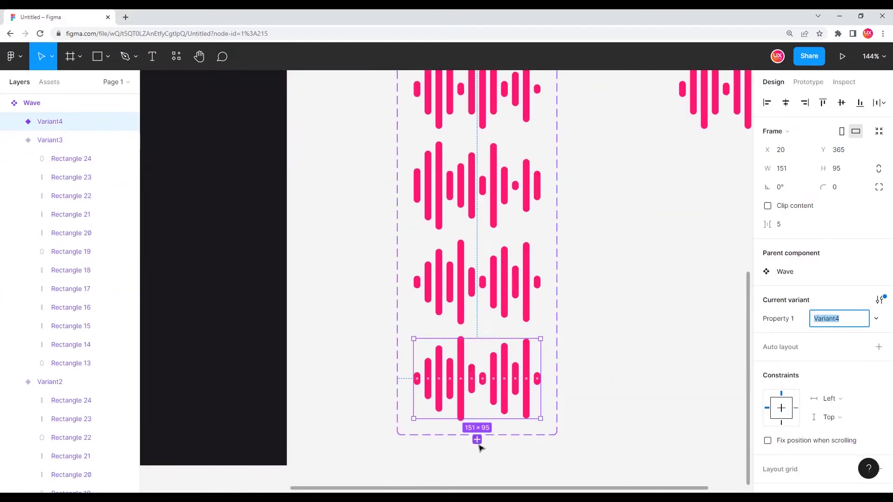
scroll(484, 372, "down", 2)
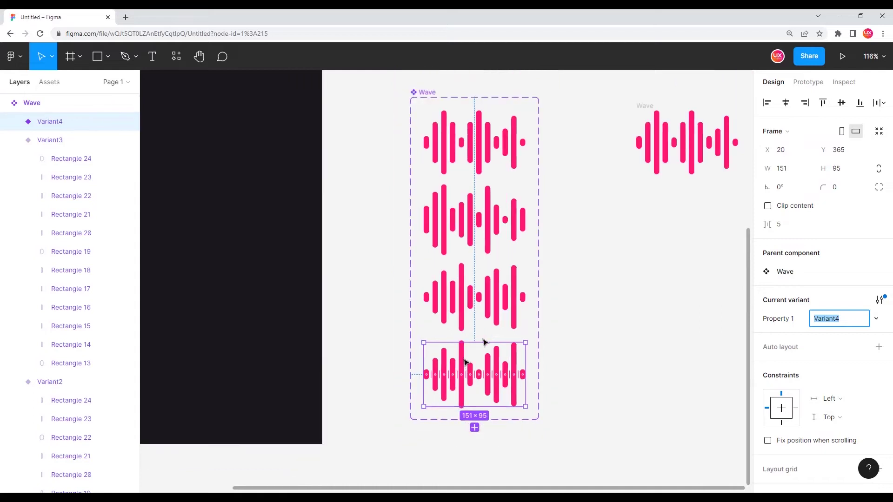
left_click(475, 435)
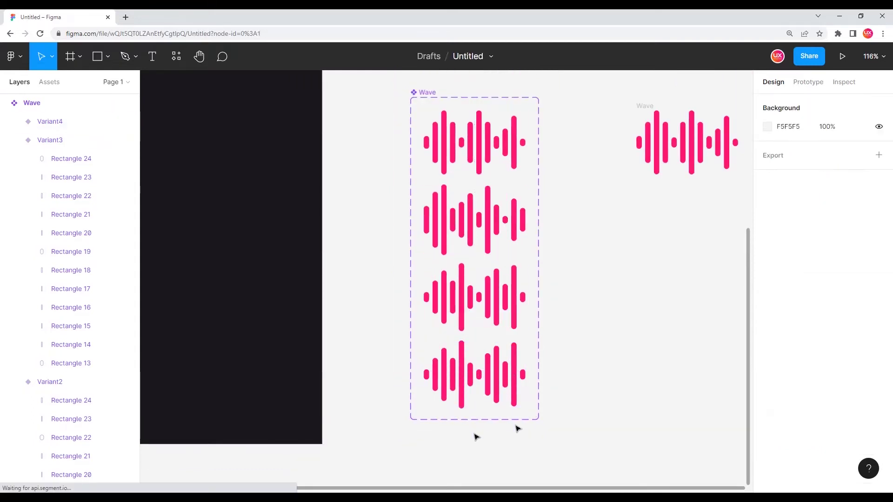
scroll(468, 431, "up", 4)
left_click(403, 345)
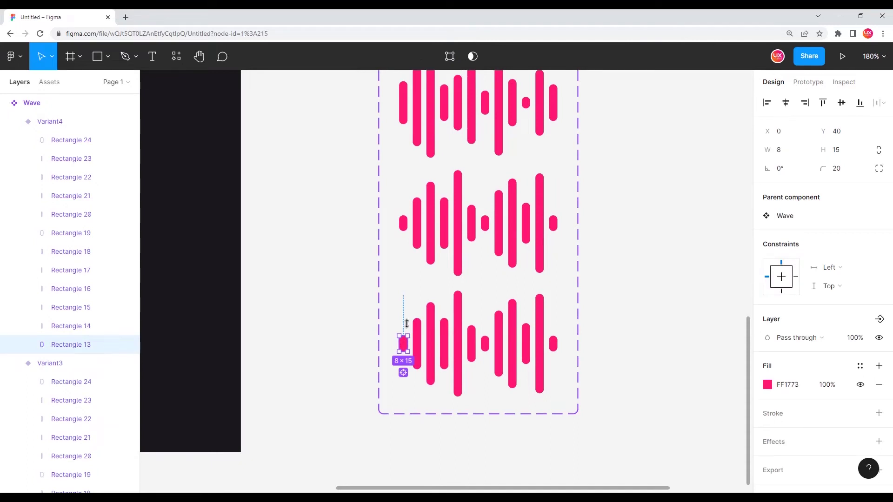
scroll(446, 363, "up", 3)
left_click(403, 300)
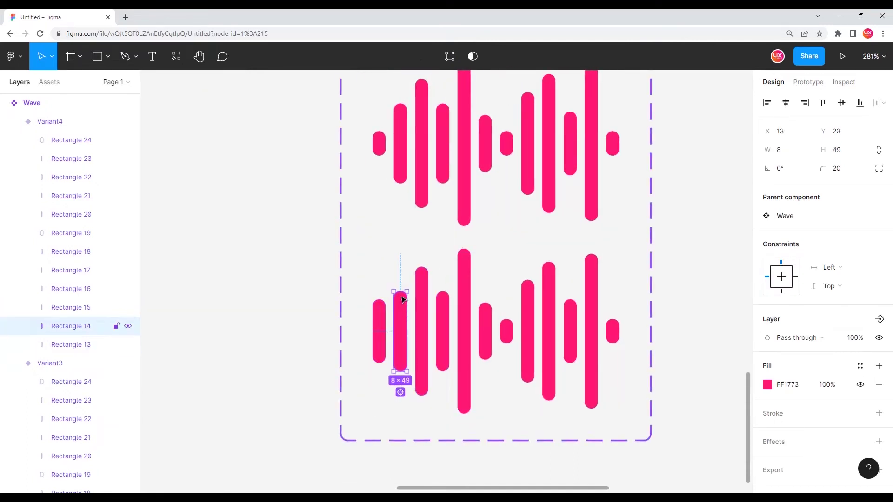
mouse_move(401, 281)
left_mouse_down()
mouse_move(400, 263)
mouse_move(421, 311)
mouse_move(441, 324)
left_mouse_up()
Shorten Variant4's third bar, set the fifth to 67 high and the seventh to 35 high.
left_click(426, 274)
left_click(445, 295)
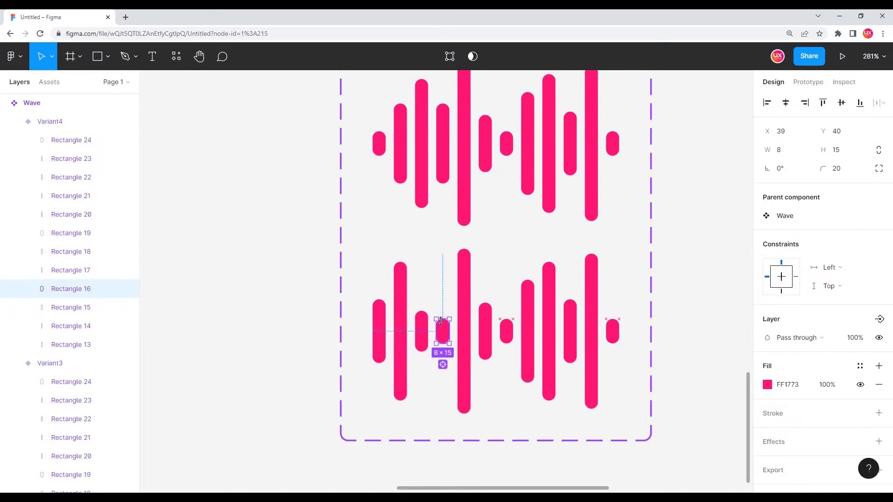
left_click(465, 297)
mouse_move(464, 249)
left_mouse_down()
mouse_move(464, 277)
mouse_move(479, 254)
left_mouse_up()
left_click(485, 316)
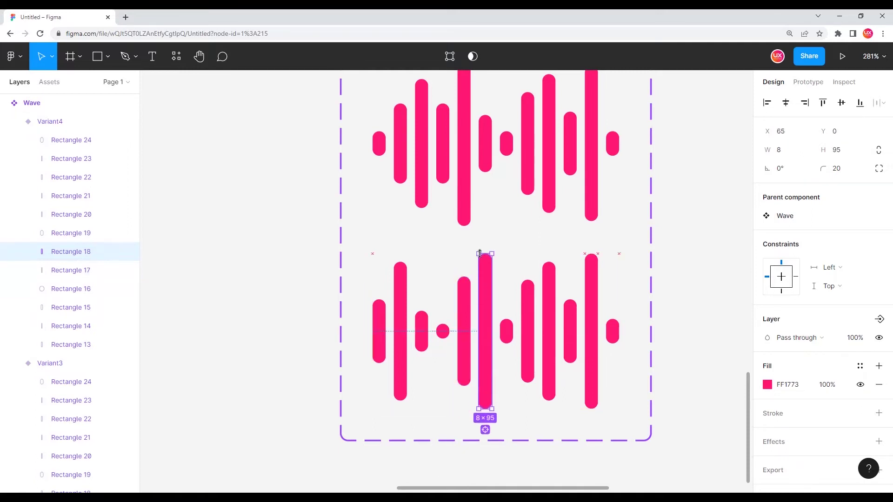
left_click(509, 327)
left_click_drag(507, 320, 517, 305)
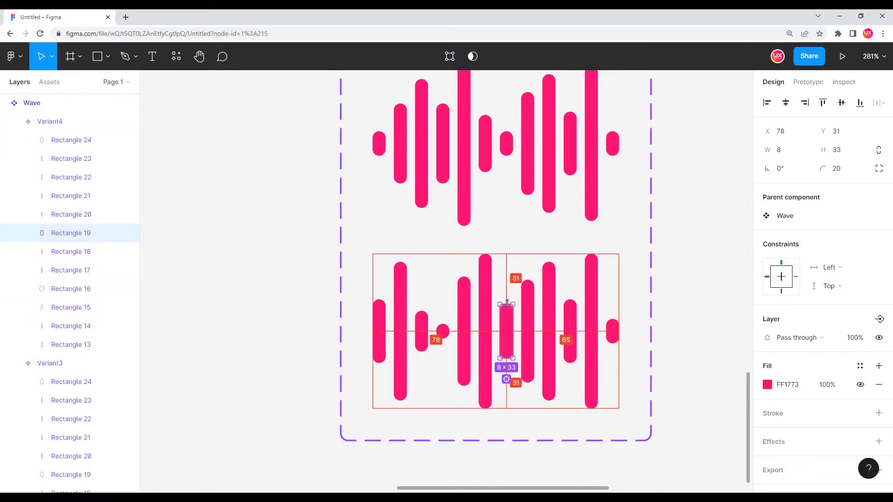
left_click(528, 308)
Shrink Variant4's eighth and ninth bars, set the eleventh to 53 high, and fine-tune the last bar.
left_click_drag(577, 308, 486, 307)
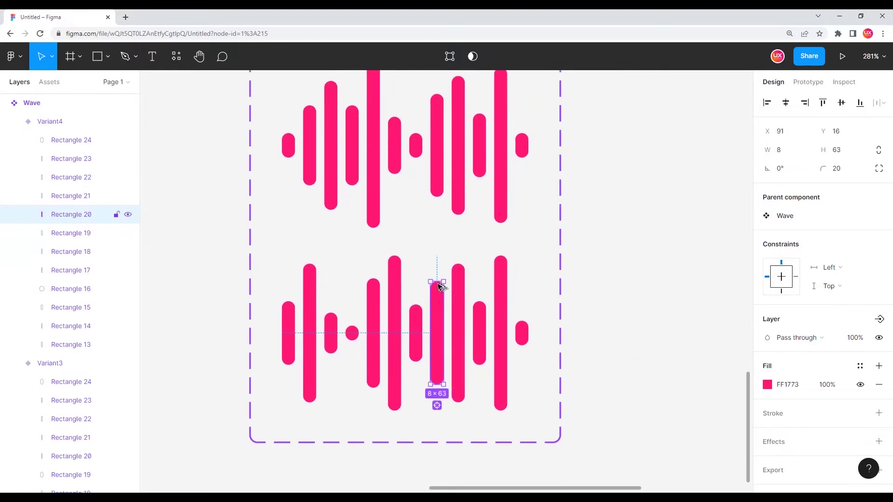
left_click_drag(439, 283, 437, 316)
left_click(460, 273)
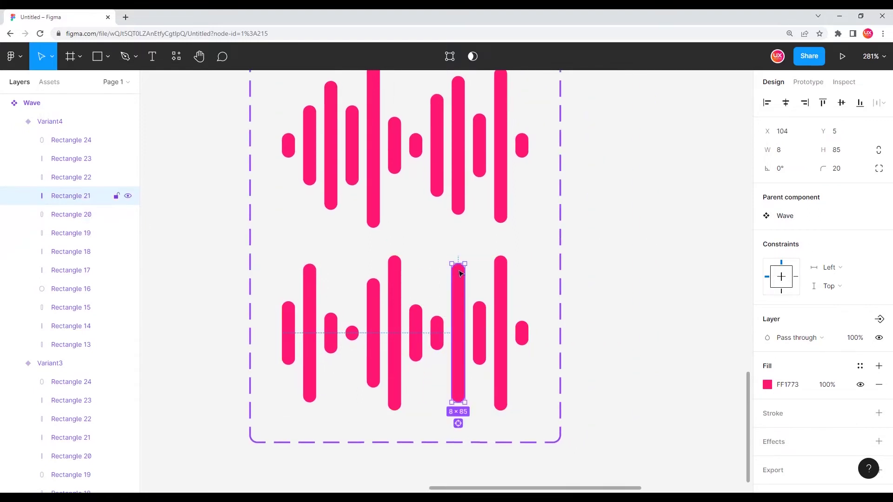
left_click_drag(457, 263, 482, 315)
left_click(480, 325)
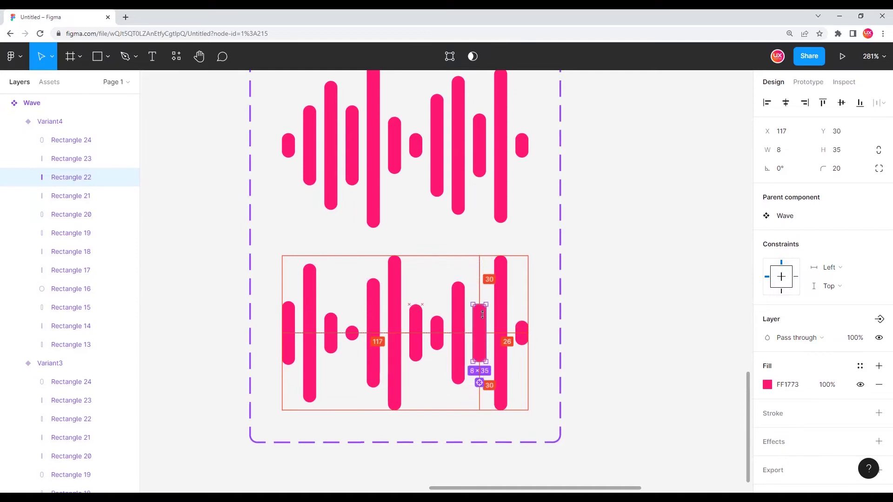
left_click(501, 261)
left_click_drag(501, 257, 496, 294)
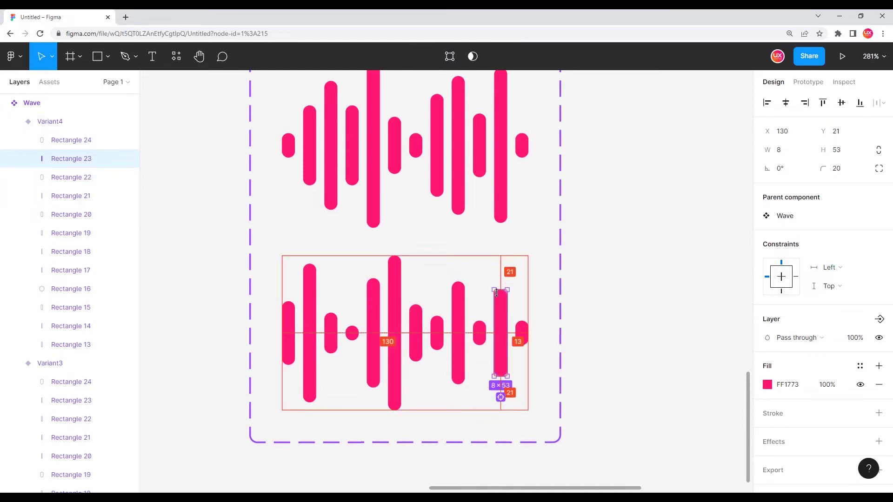
left_click(522, 333)
left_click_drag(522, 321, 522, 306)
scroll(520, 305, "down", 5)
Show the Prototype settings and keep iPhone 13 Pro Max (Graphite) as the preview device.
left_click(578, 308)
scroll(528, 325, "down", 2)
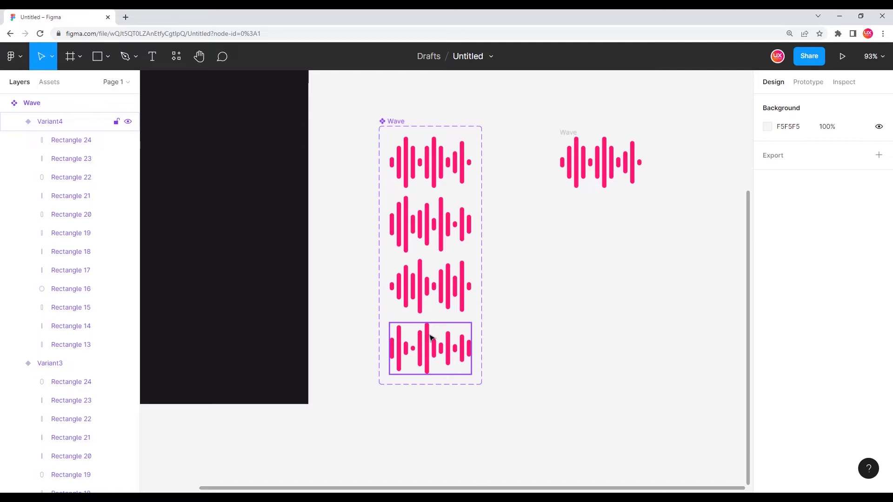
scroll(486, 296, "up", 2)
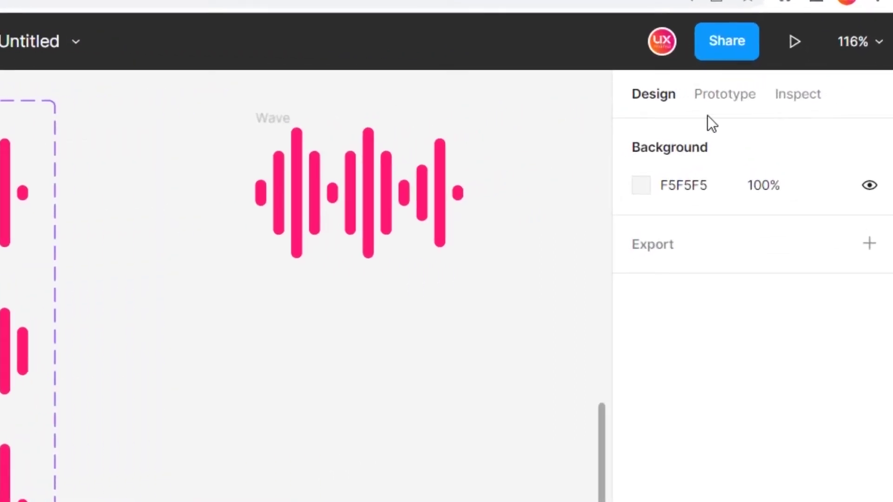
left_click(680, 103)
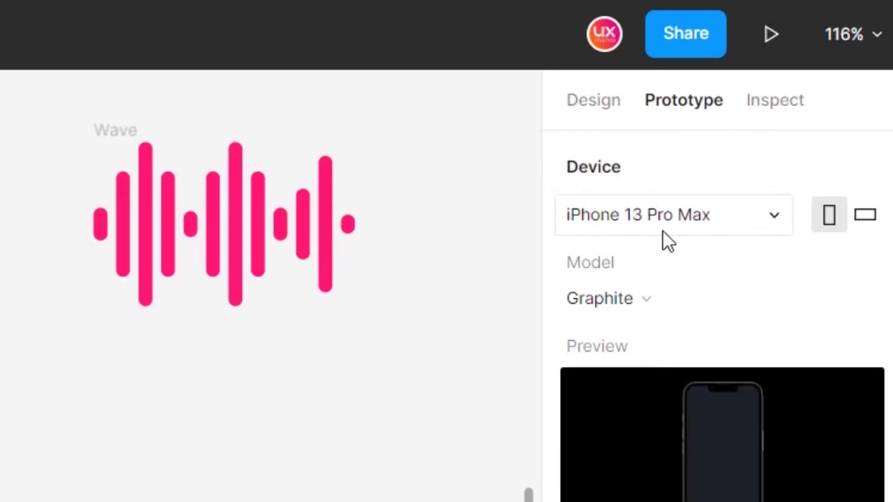
left_click(692, 221)
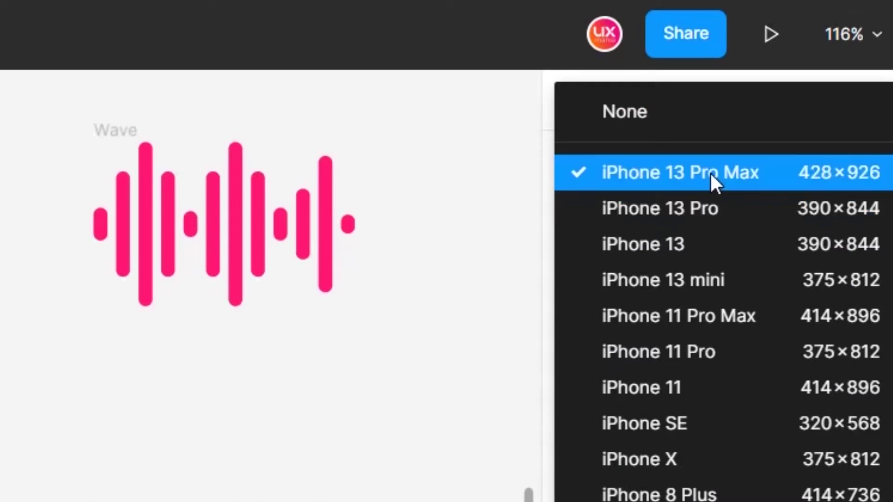
left_click(508, 151)
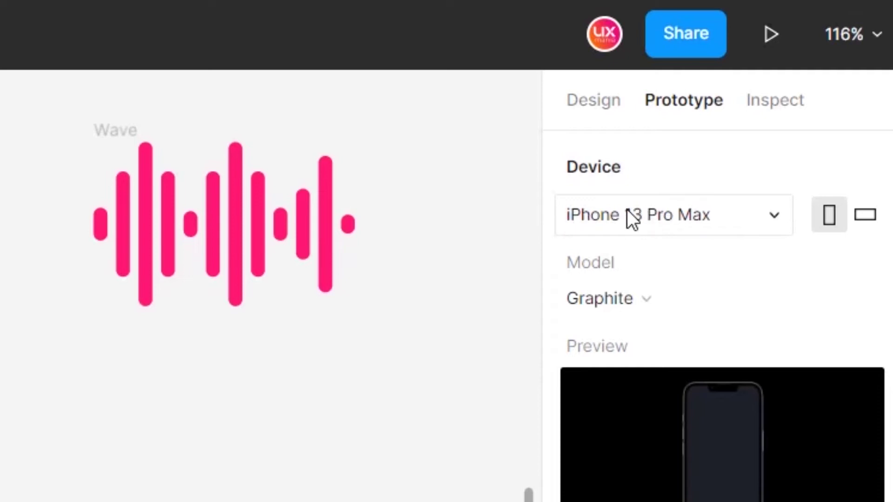
scroll(270, 286, "up", 3)
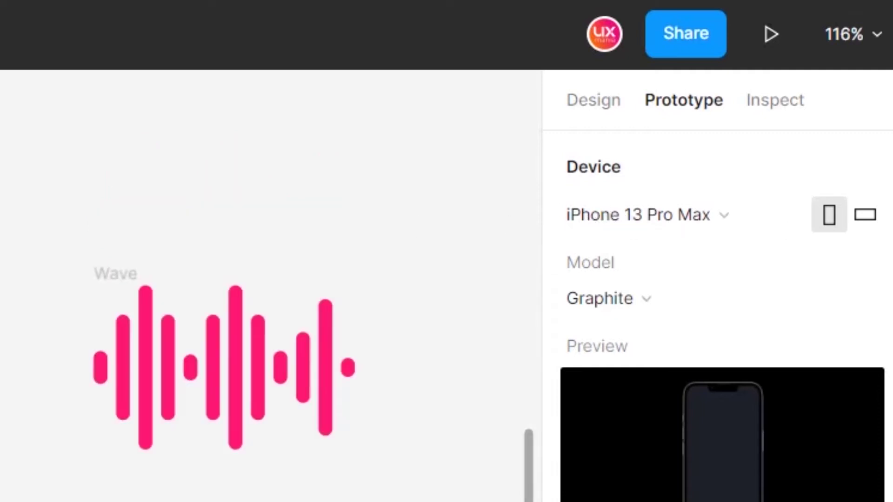
Link the Default Wave variant to Variant2 with an After delay trigger of 1ms.
left_click(428, 180)
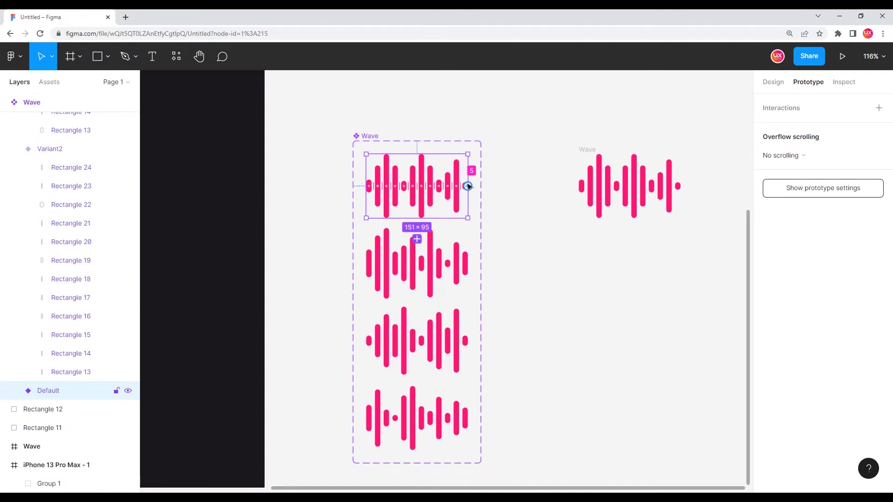
left_click_drag(469, 187, 445, 264)
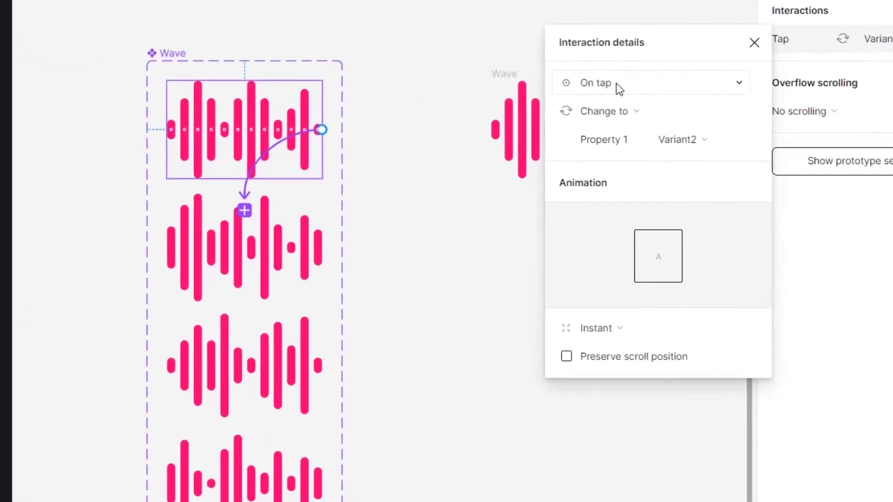
left_click(616, 84)
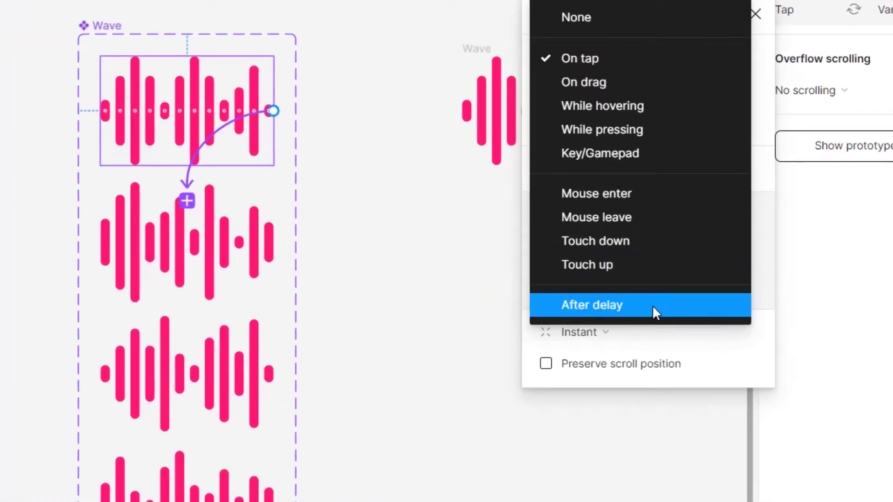
left_click(653, 308)
left_click(686, 59)
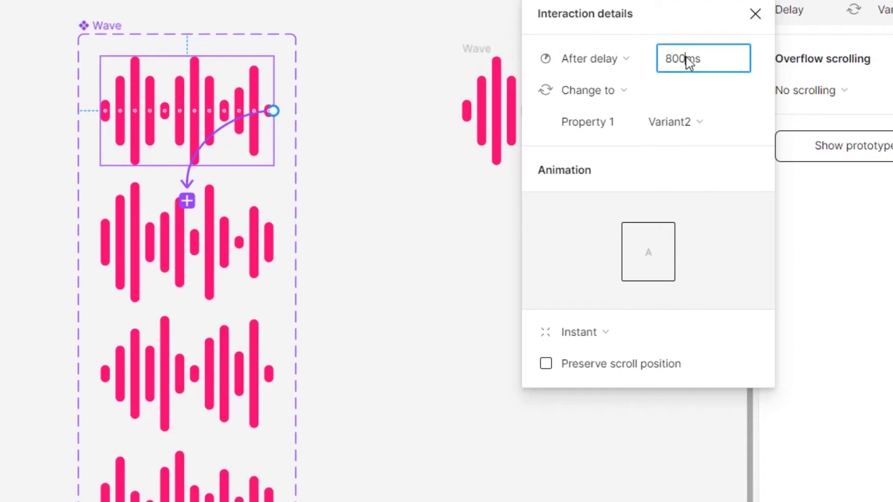
type("1")
key("Return")
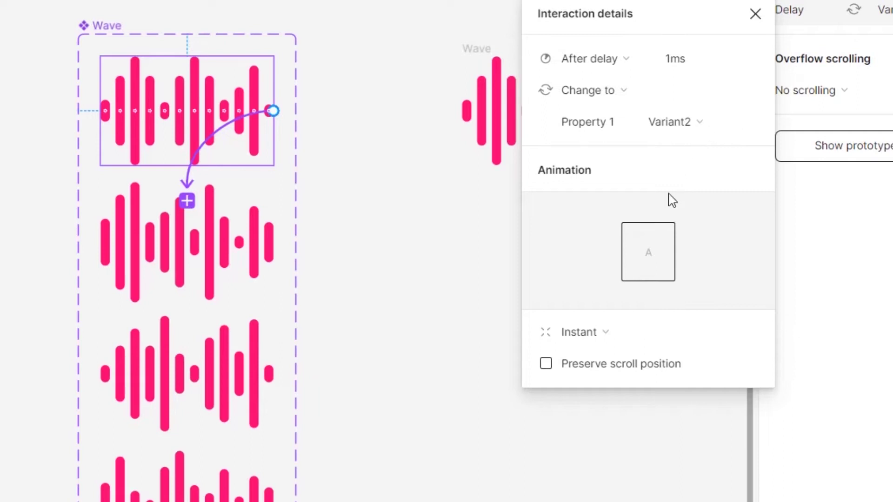
Set that transition to Smart animate with Ease in and out over 150ms.
left_click(606, 335)
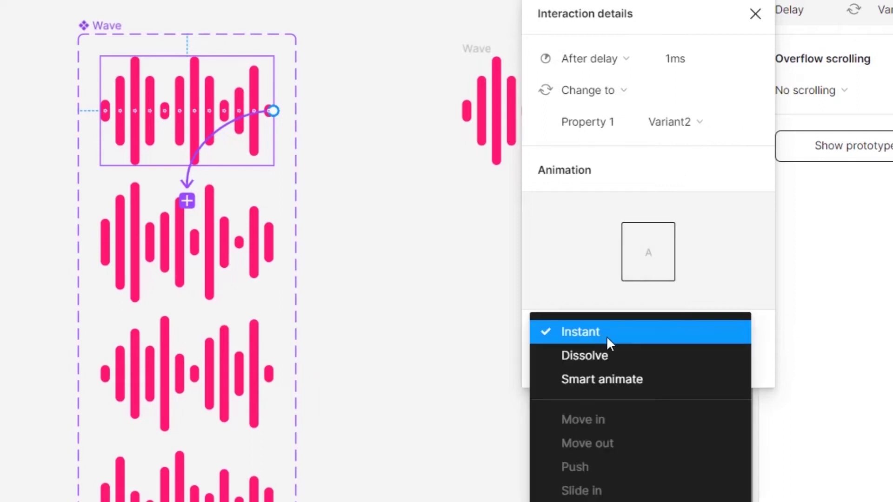
left_click(607, 378)
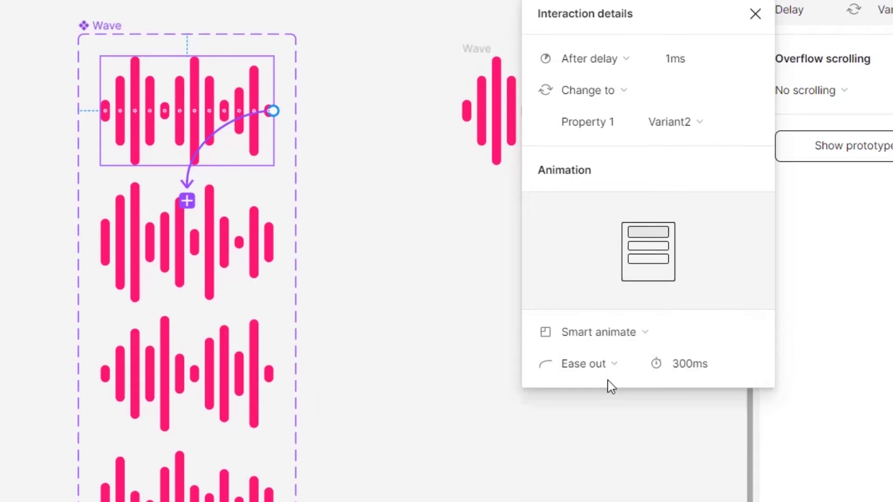
left_click(603, 361)
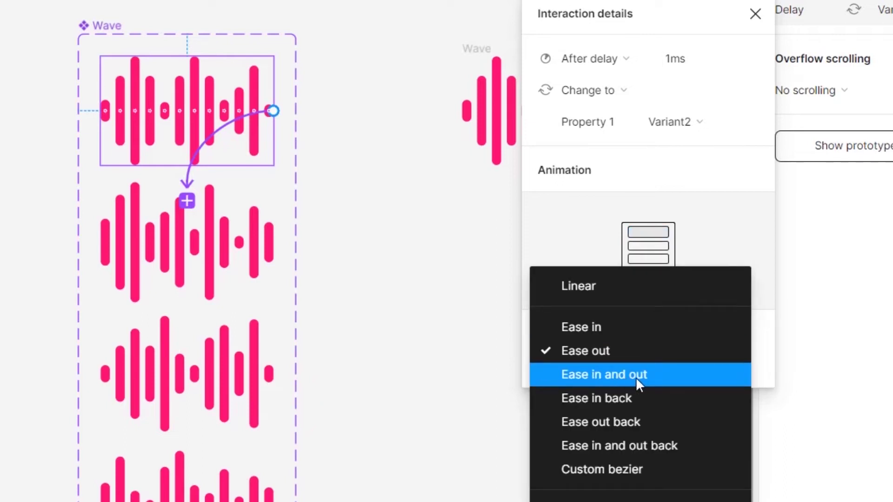
left_click(678, 377)
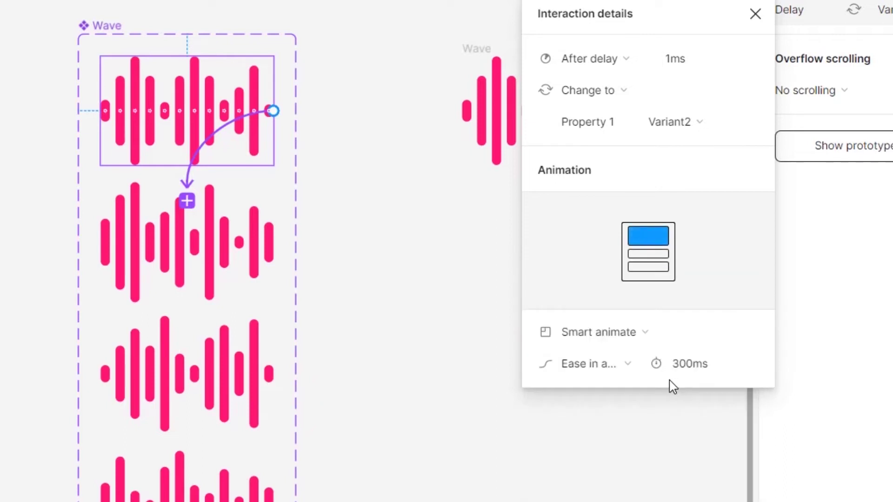
left_click(739, 363)
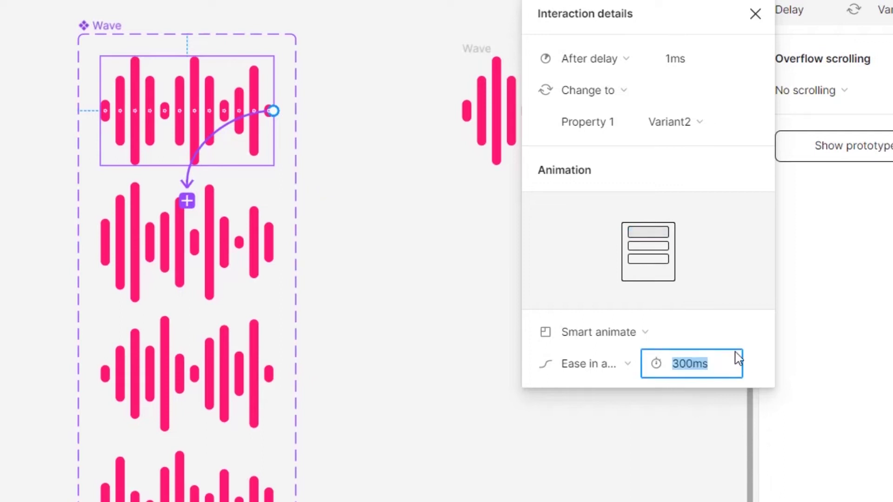
type("150")
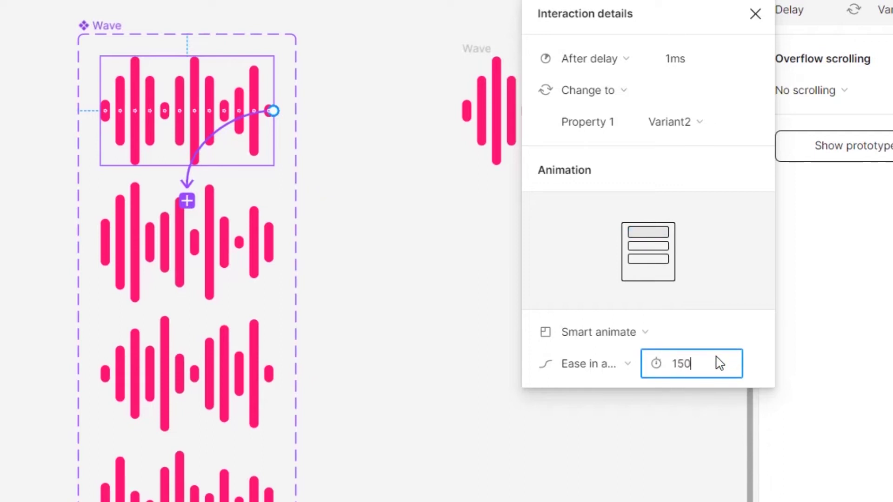
key("Return")
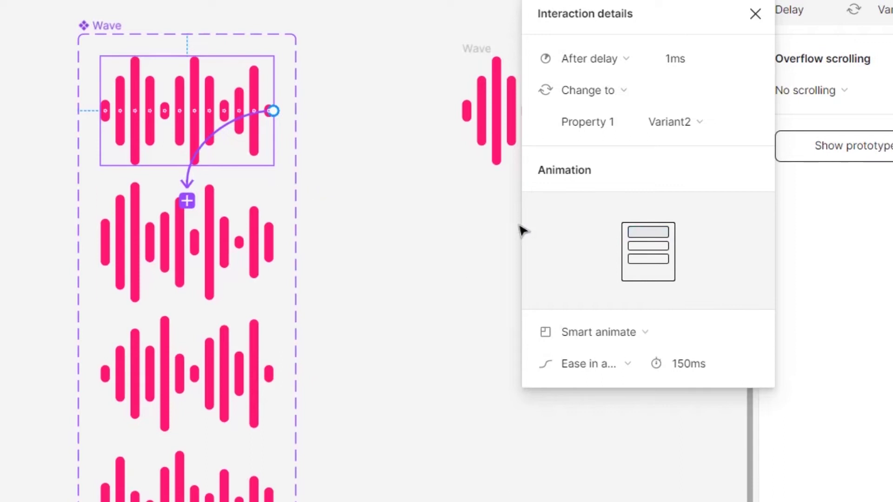
Link Variant2 to Variant3 with an After delay trigger of 1ms.
left_click(263, 245)
left_click_drag(273, 243, 211, 371)
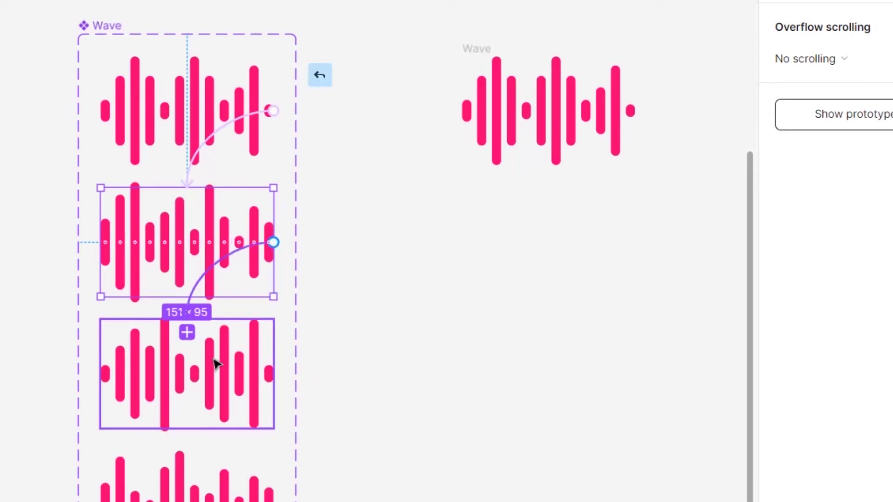
left_click(591, 59)
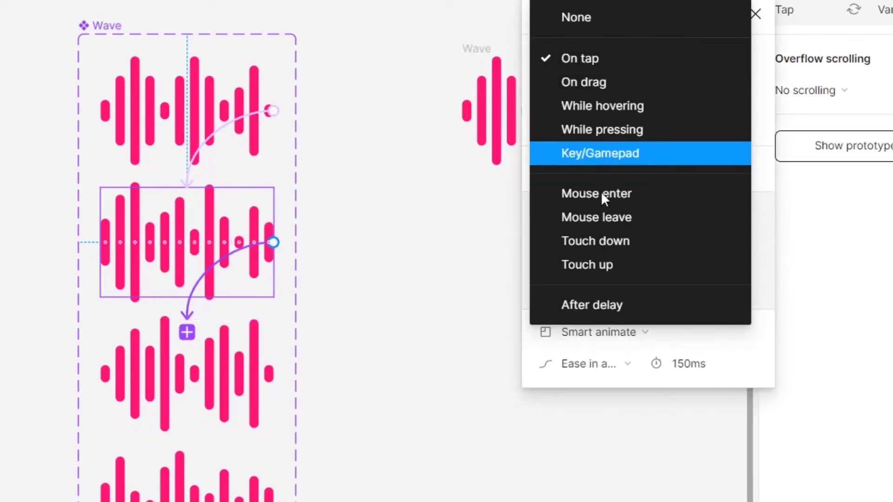
left_click(600, 305)
left_click(684, 69)
type("1")
key("Return")
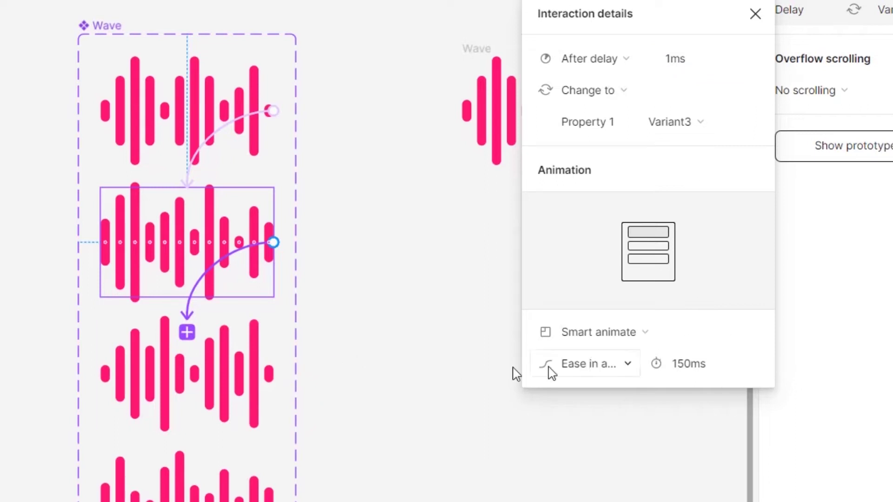
Link Variant3 to Variant4 with an After delay trigger of 1ms.
left_click(238, 385)
left_click_drag(274, 373, 187, 466)
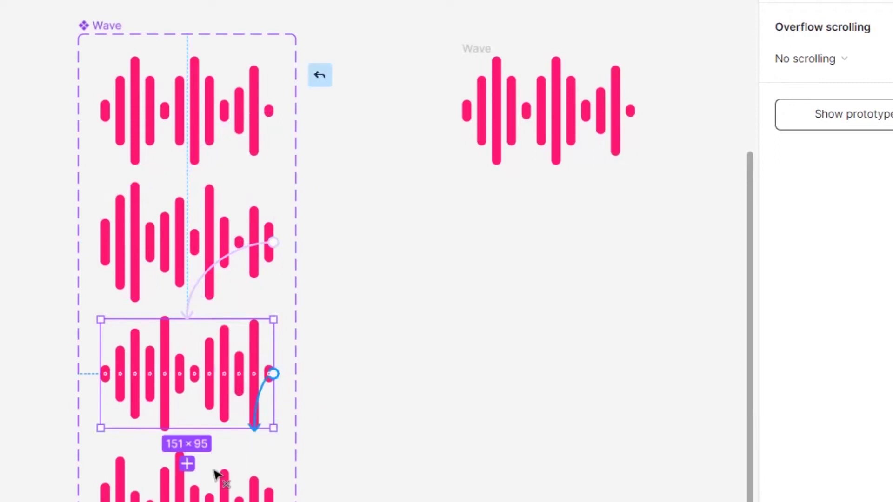
left_click(613, 67)
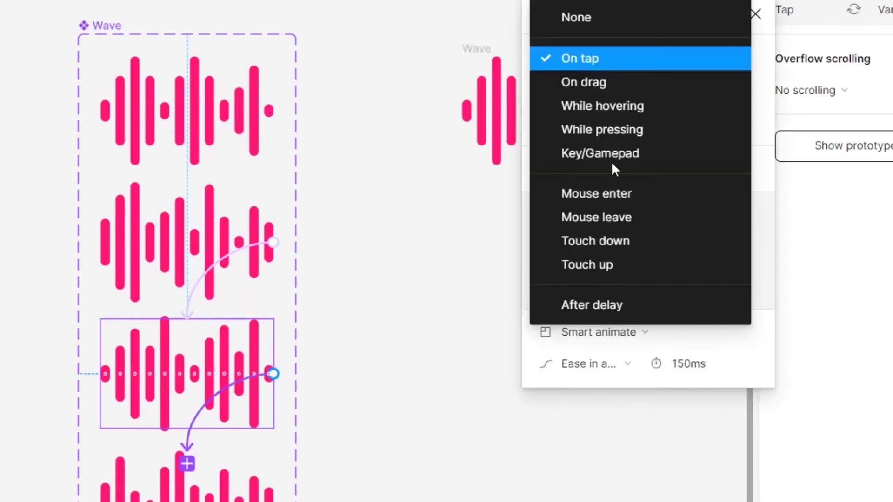
left_click(596, 307)
left_click(695, 66)
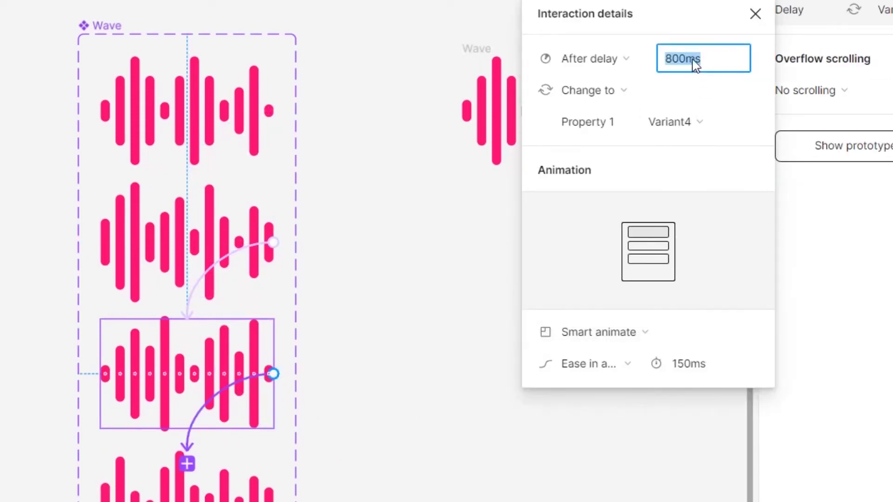
type("1")
key("Return")
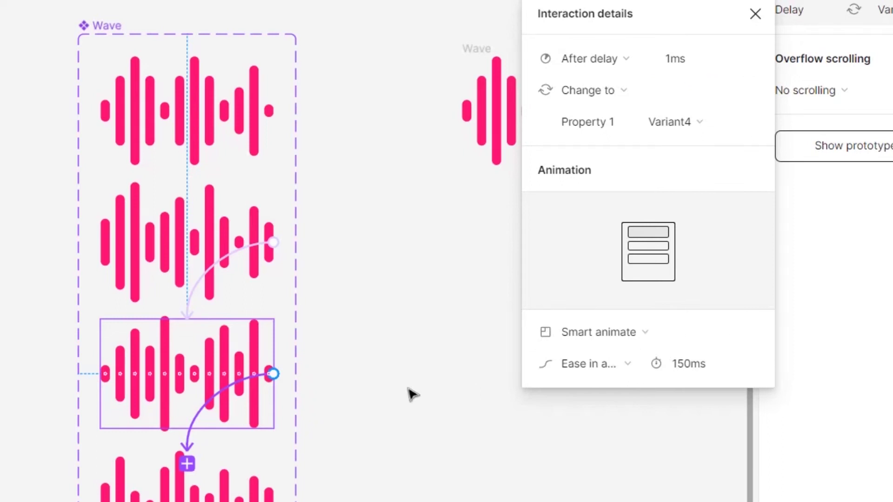
left_click(239, 426)
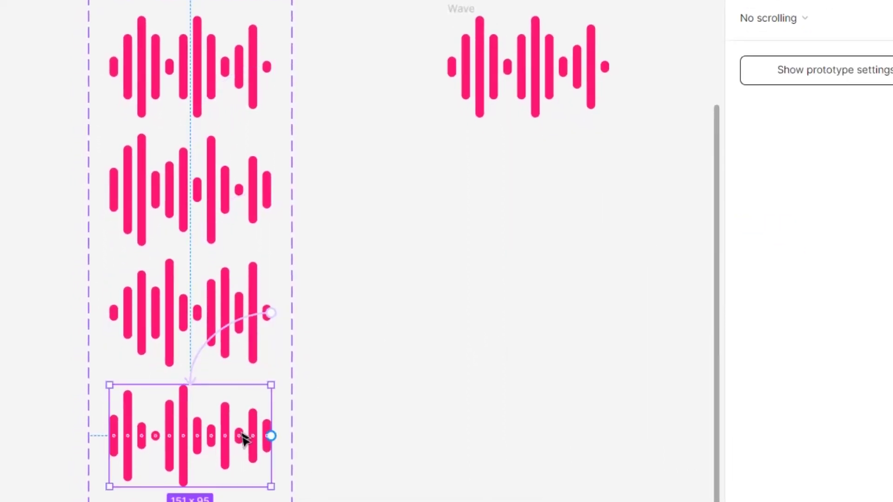
Connect Variant4 back to the Default variant with an After delay trigger of 1ms.
left_click_drag(271, 436, 248, 63)
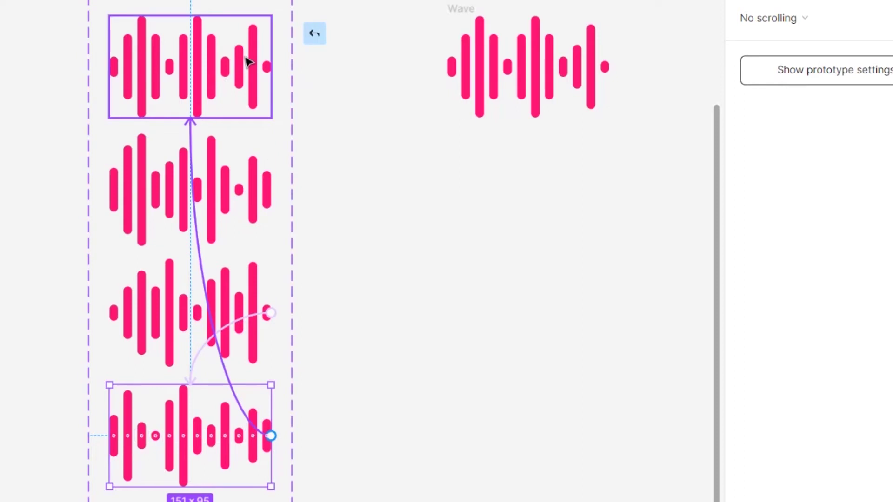
left_click(579, 19)
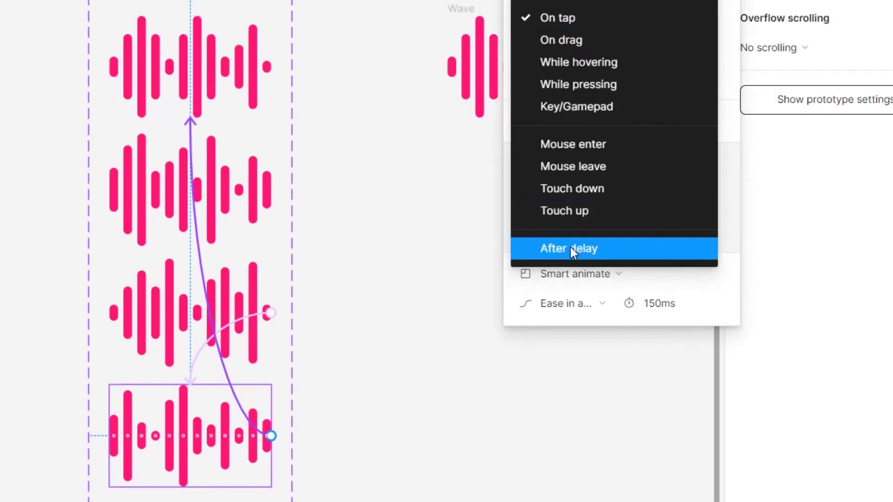
left_click(570, 247)
left_click(666, 22)
type("1")
key("Return")
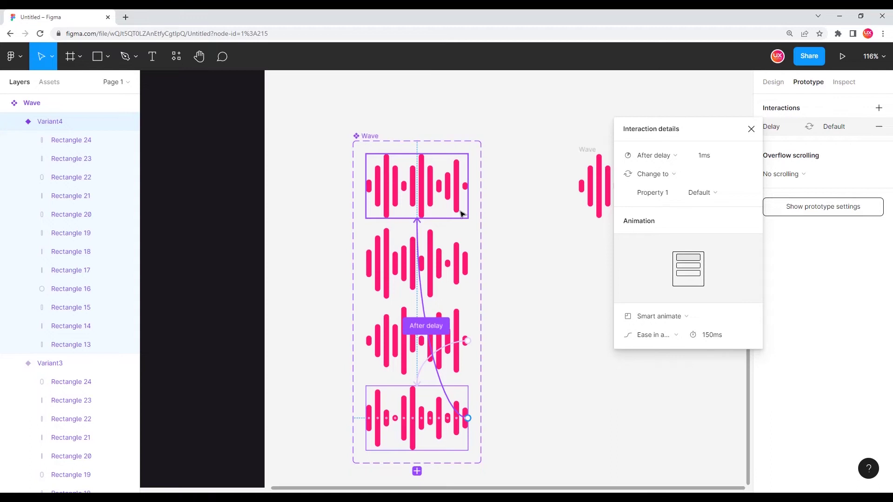
Return to Design view and drag the colour squares and both Wave components beside the phone frame.
left_click(577, 232)
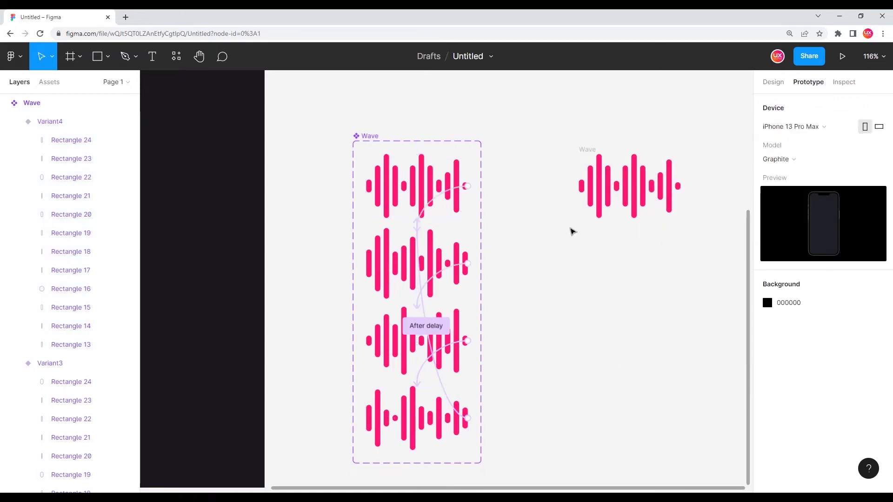
scroll(571, 241, "down", 5)
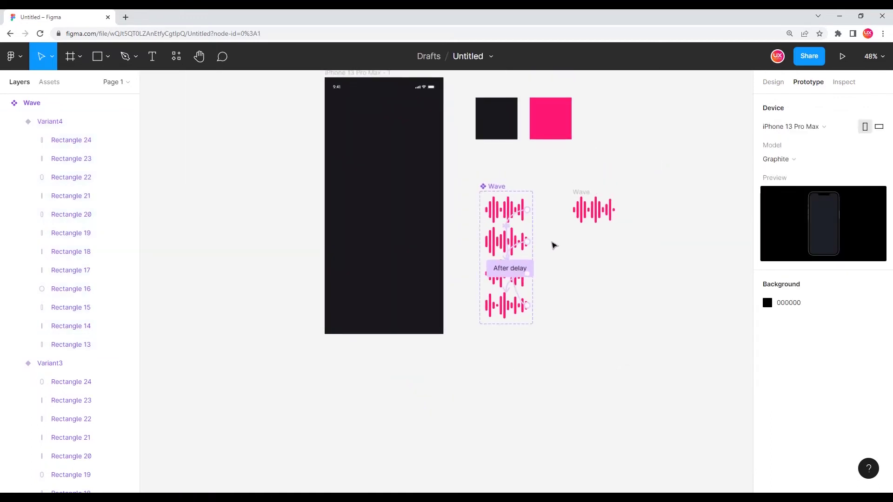
scroll(551, 249, "up", 2)
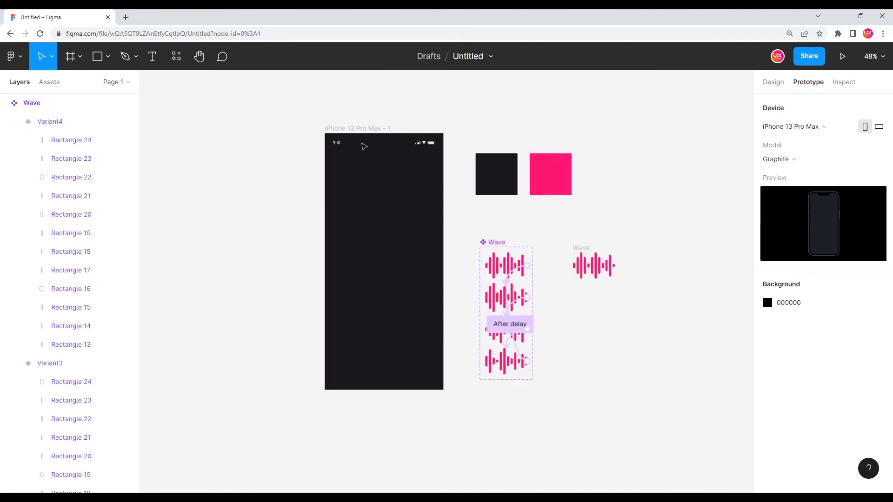
key("alt+8")
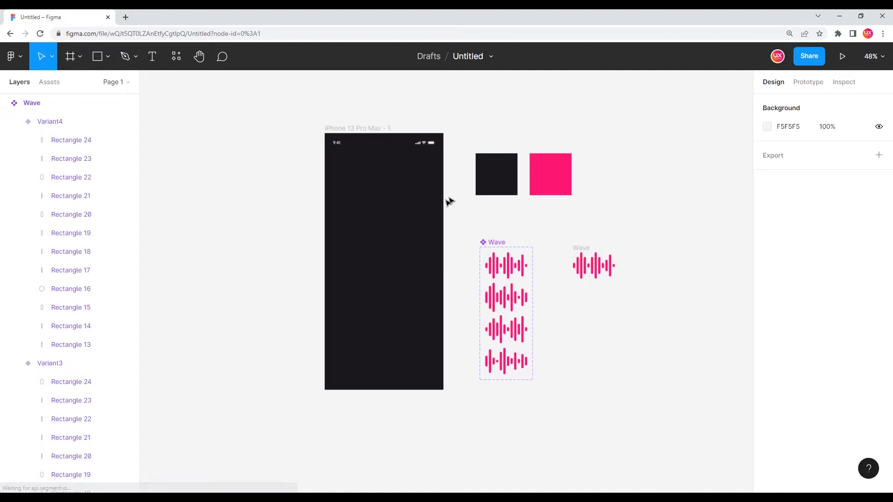
scroll(449, 199, "down", 2)
left_click_drag(410, 261, 330, 276)
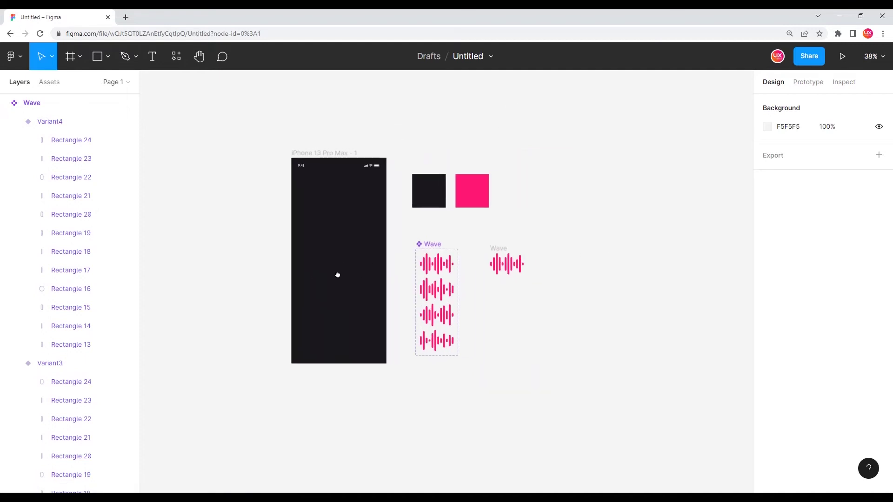
left_click_drag(380, 160, 553, 407)
left_click_drag(192, 230, 203, 209)
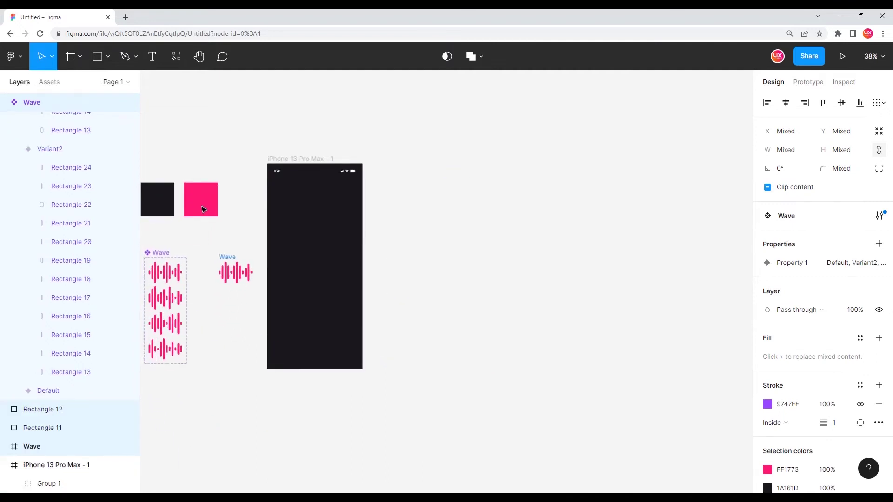
Drag the small Wave instance into the iPhone 13 Pro Max frame and align its horizontal and vertical centers.
left_click(448, 200)
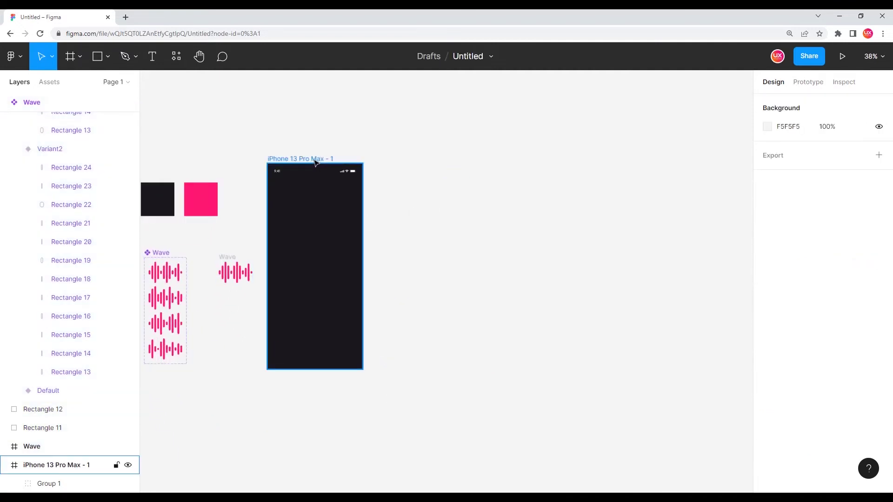
left_click(326, 209)
scroll(465, 233, "left", 4)
scroll(362, 264, "up", 3, "ctrl")
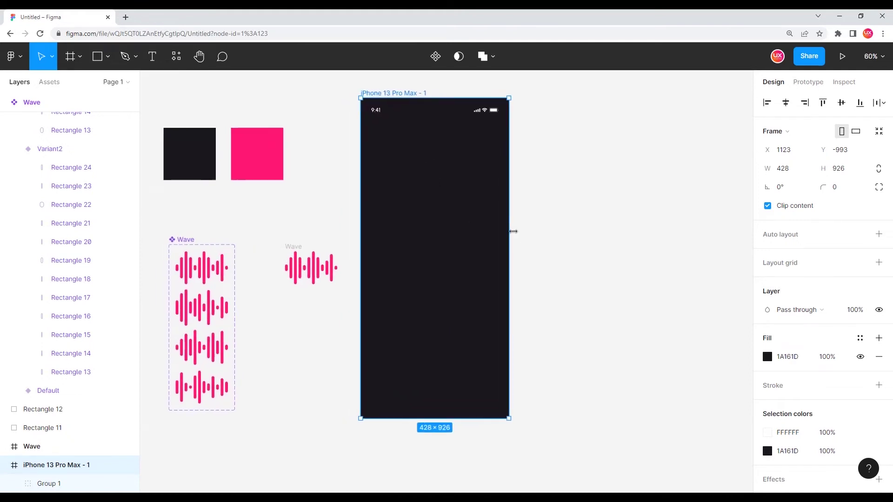
left_click(342, 214)
left_click(298, 248)
mouse_move(297, 249)
left_mouse_down()
mouse_move(282, 234)
mouse_move(432, 227)
left_mouse_up()
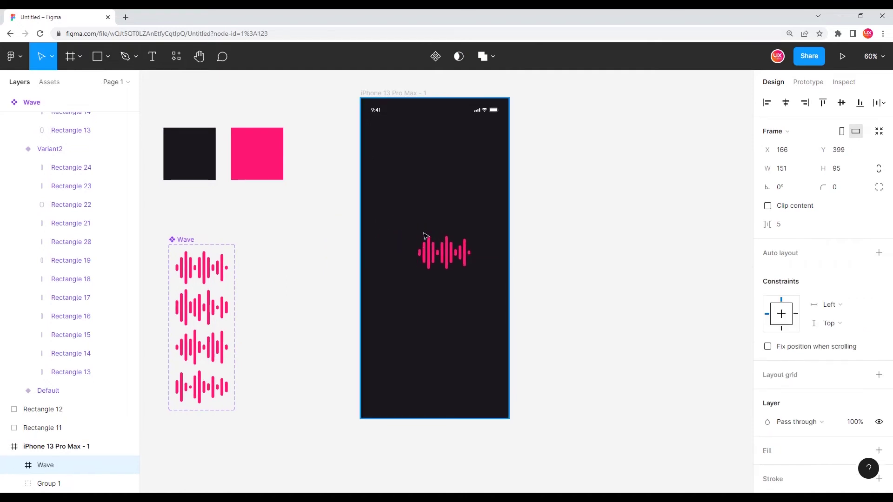
left_click(786, 103)
left_click(841, 103)
left_click(601, 207)
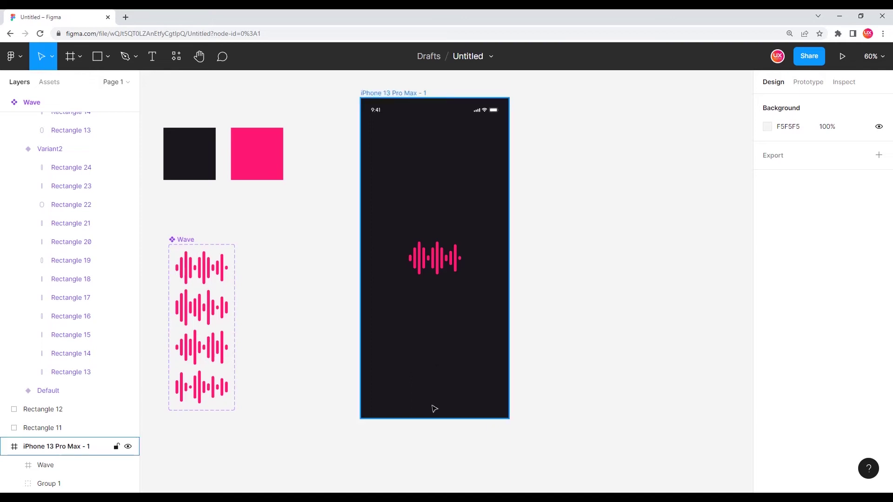
scroll(431, 399, "up", 5)
Draw a circle near the bottom of the phone screen with the Ellipse tool.
left_click_drag(441, 372, 449, 325)
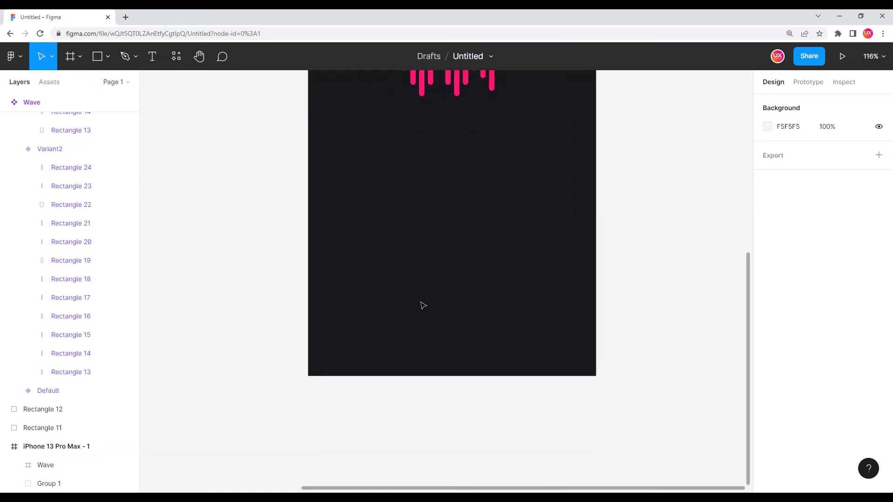
left_click(104, 59)
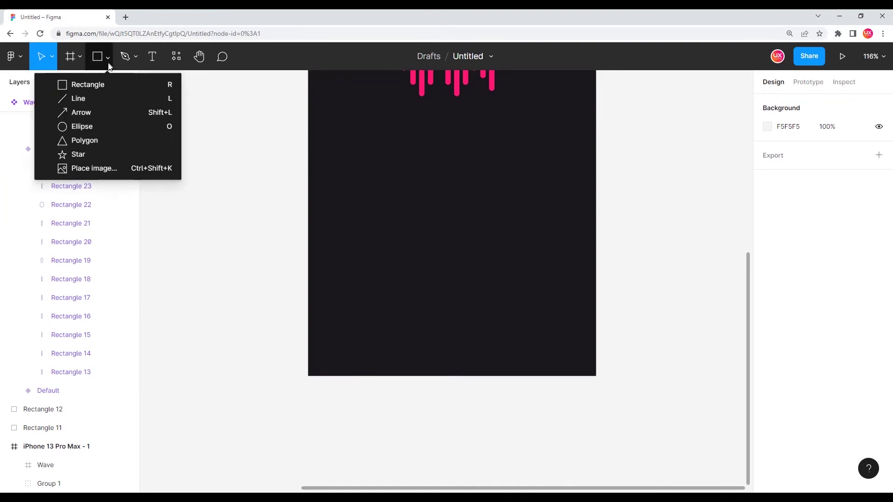
left_click(80, 125)
left_click_drag(435, 270, 487, 322)
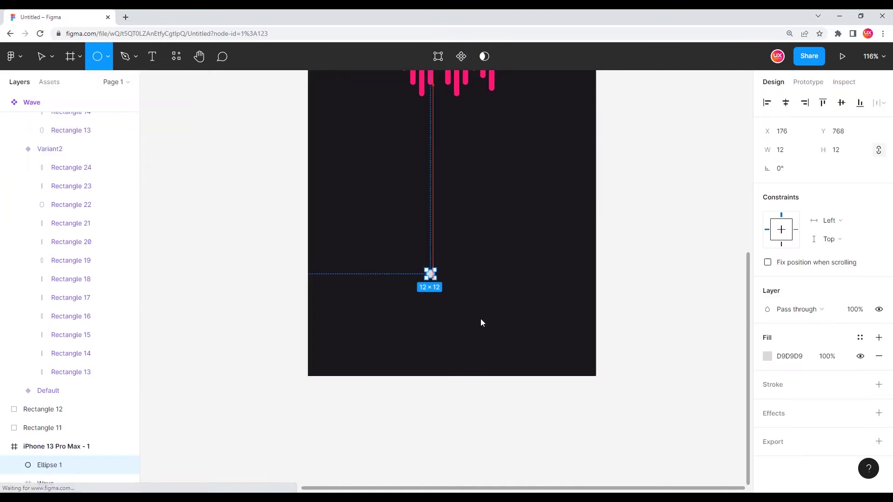
scroll(512, 282, "up", 3)
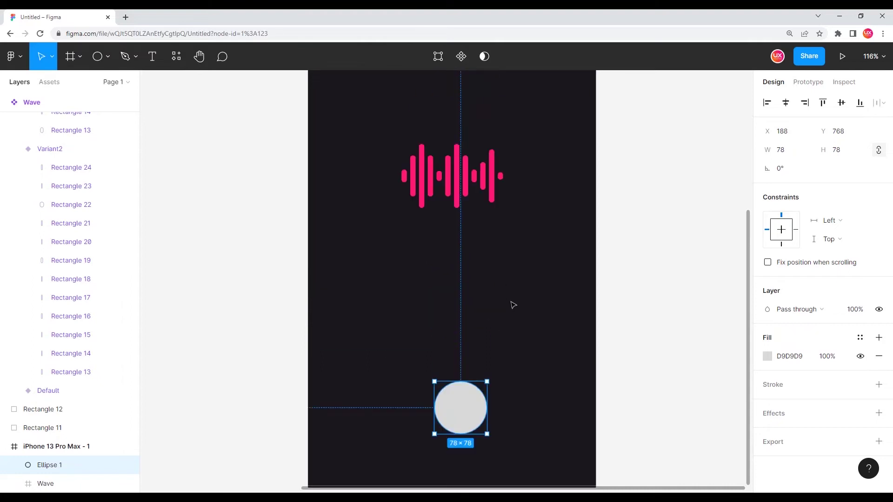
scroll(515, 306, "right", 1)
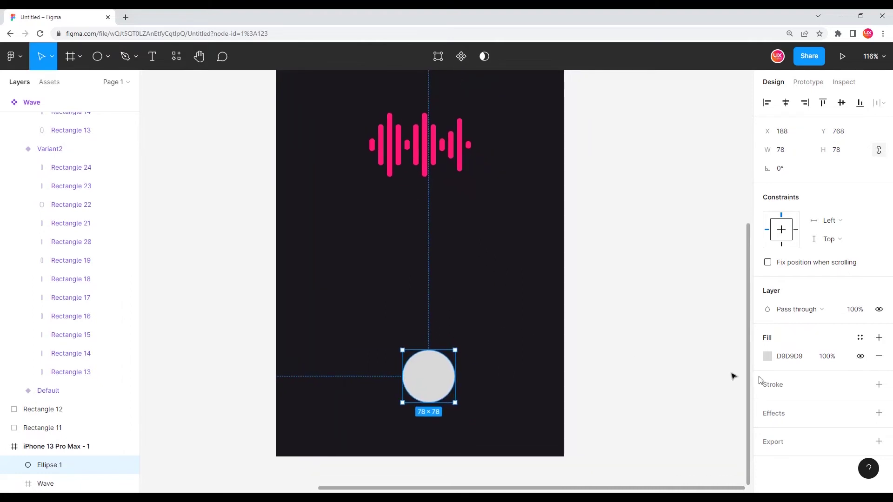
Give the circle a 10 px stroke sampled from the waveform's pink (FF1773).
left_click(785, 382)
left_click(768, 404)
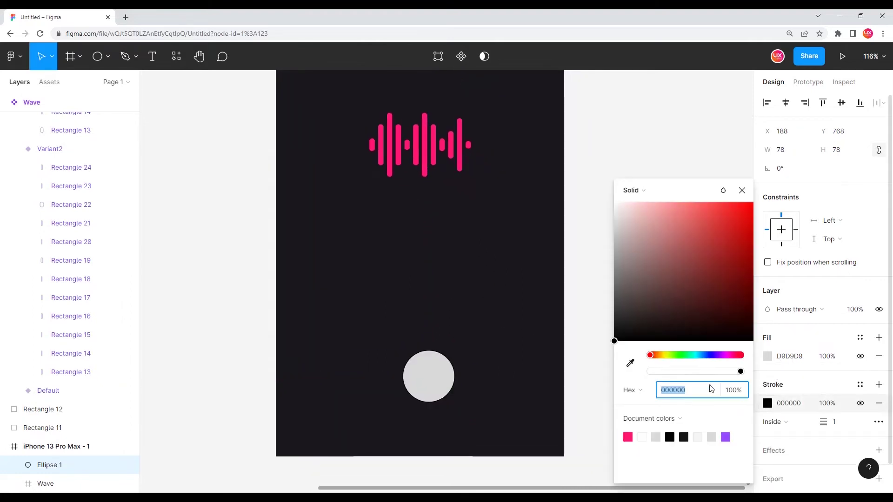
left_click(630, 363)
left_click(463, 163)
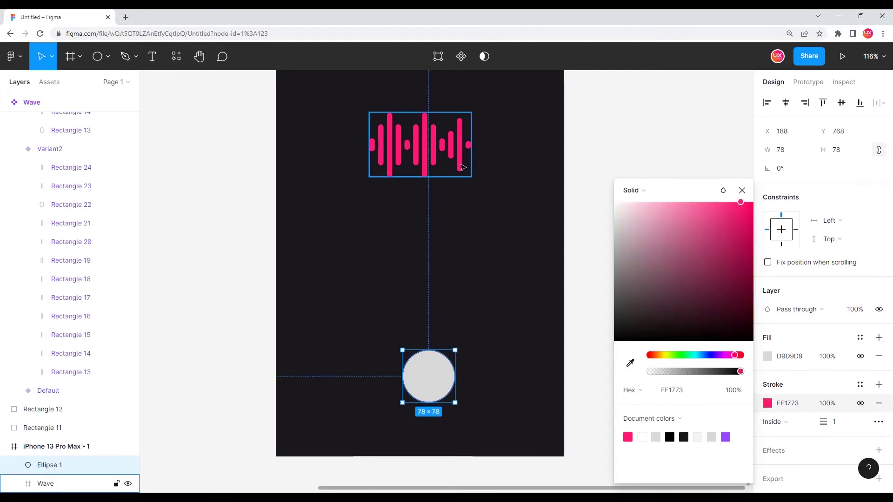
left_click(837, 422)
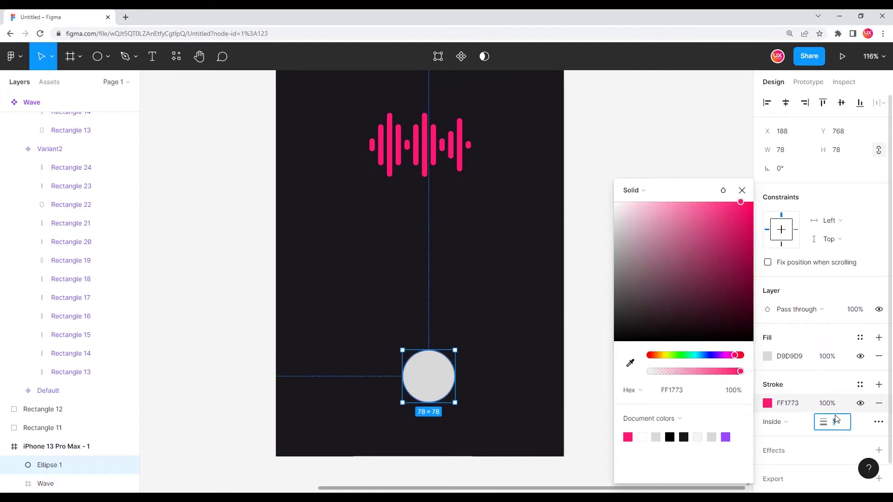
type("10")
key("Return")
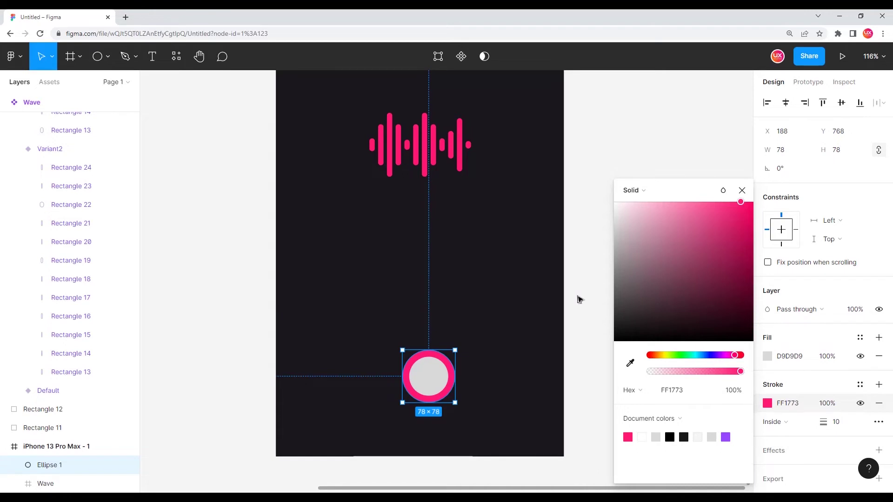
left_click(579, 300)
Fill the circle with solid white (FFFFFF).
left_click(435, 379)
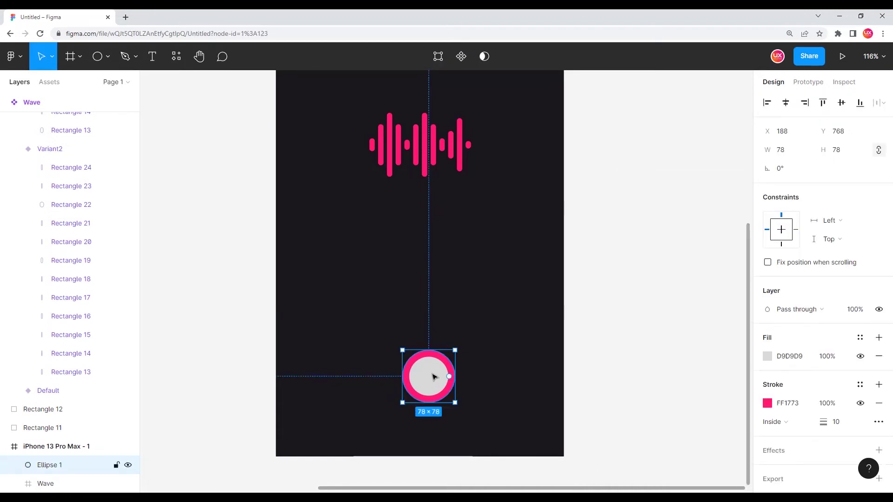
scroll(690, 394, "down", 2)
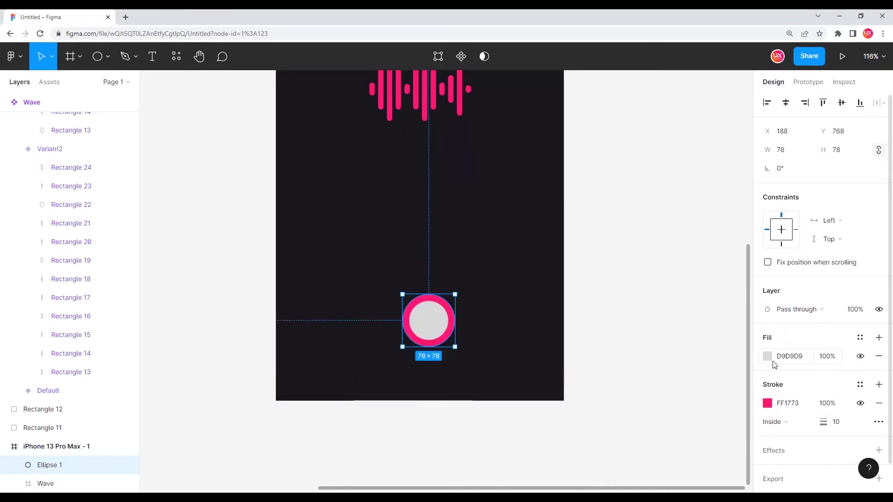
left_click(767, 361)
left_click_drag(661, 295, 511, 145)
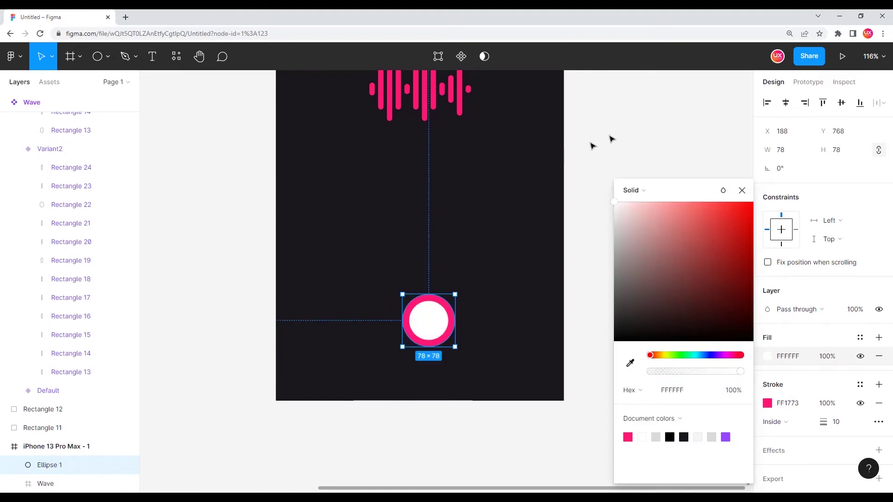
left_click(462, 311)
scroll(431, 335, "up", 5)
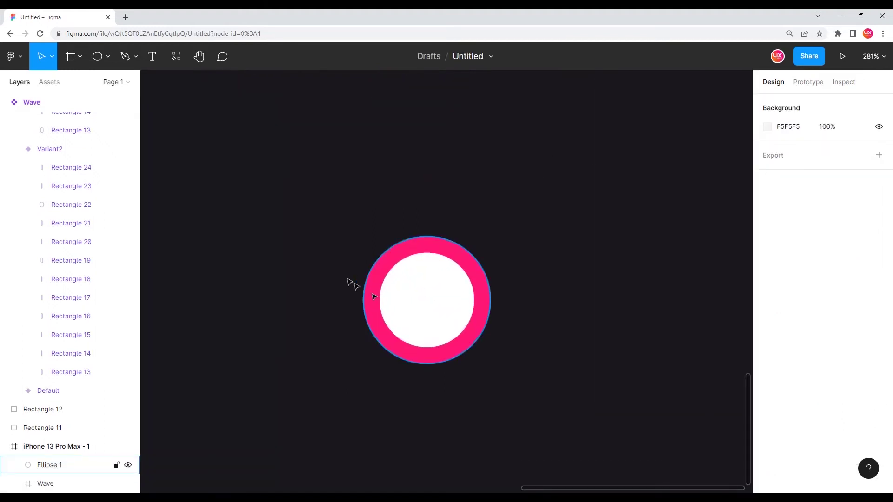
Draw a polygon triangle inside the white circle and rotate it to point right.
left_click(107, 57)
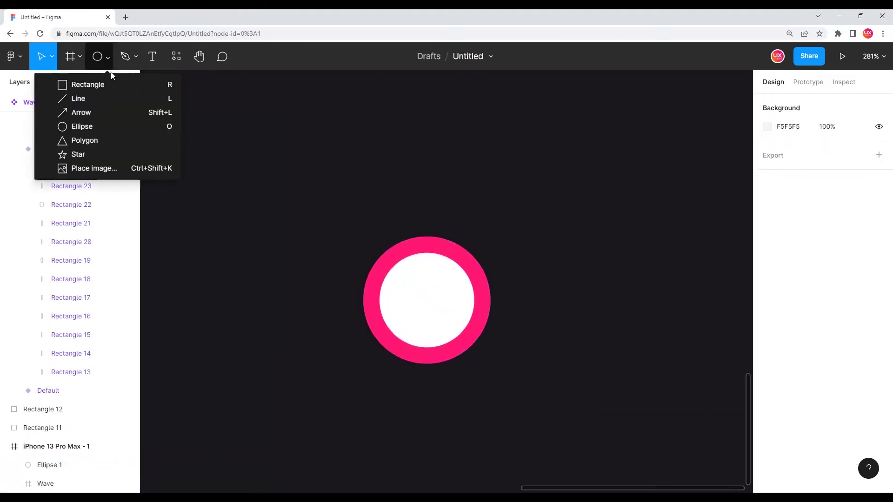
left_click(91, 141)
left_click_drag(412, 286, 461, 323)
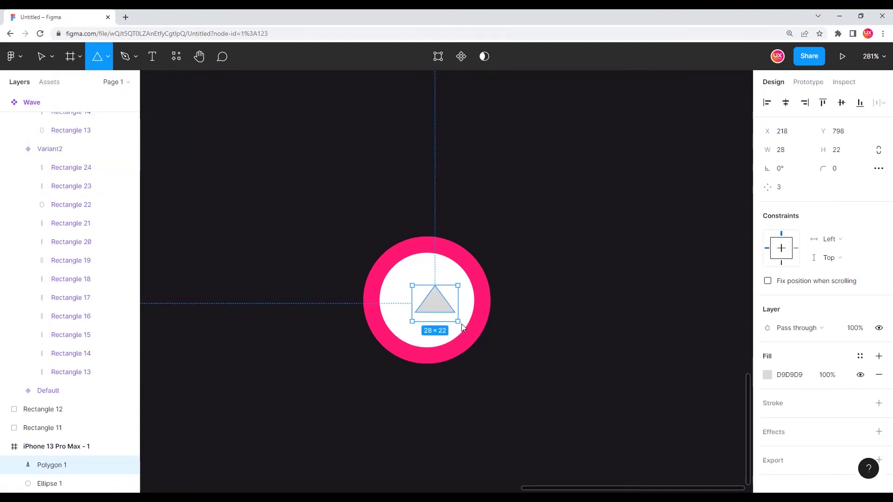
mouse_move(466, 282)
left_mouse_down()
mouse_move(449, 303)
mouse_move(426, 296)
left_mouse_up()
scroll(450, 301, "up", 2)
scroll(435, 297, "up", 5)
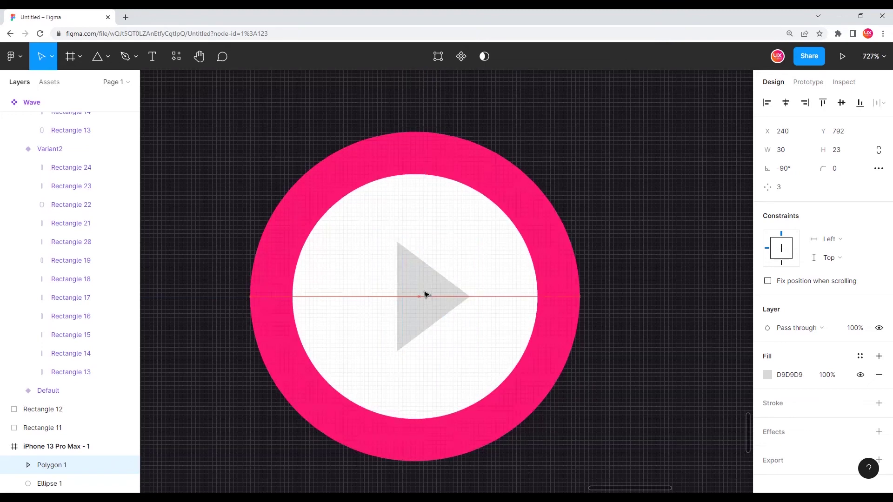
Resize the play triangle to 38×29 and round its corners to radius 3.
left_click_drag(465, 239, 479, 220)
mouse_move(427, 297)
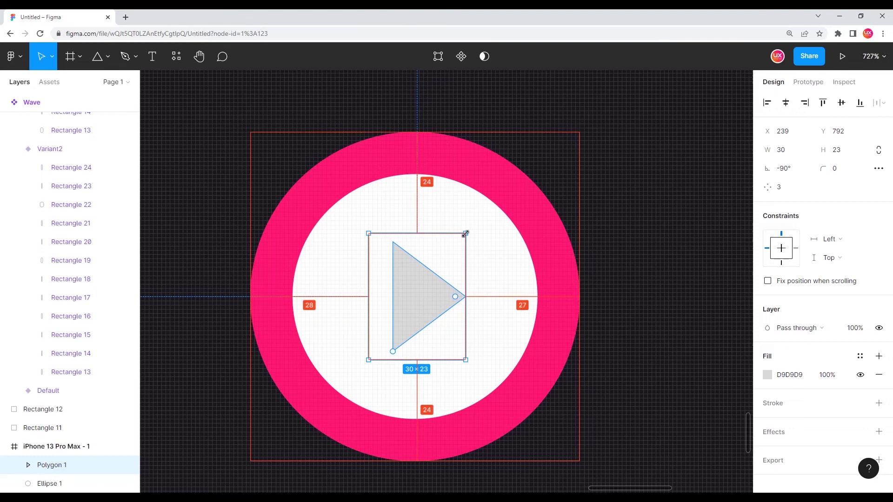
left_click_drag(468, 298, 457, 296)
scroll(433, 289, "down", 5)
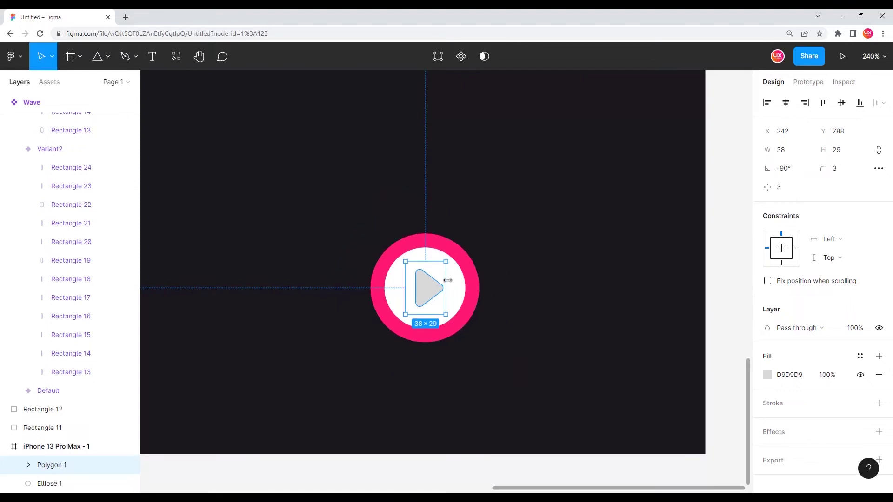
scroll(465, 265, "down", 3)
left_click(489, 280)
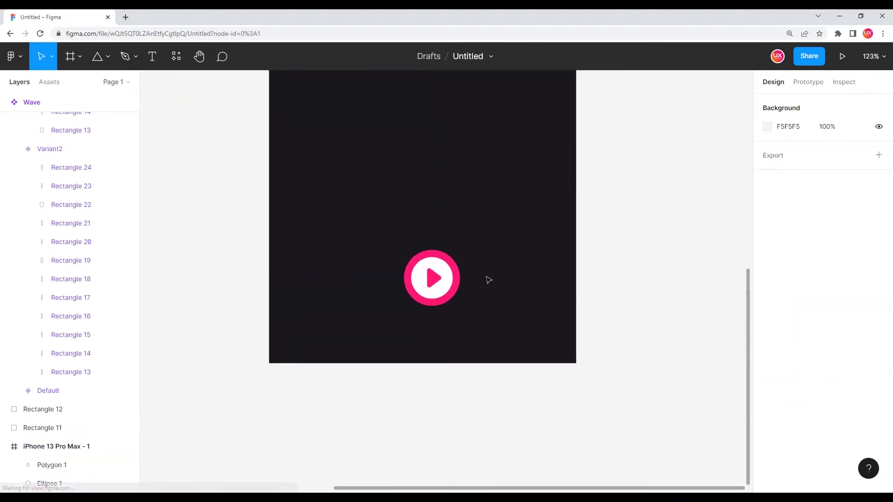
scroll(489, 265, "up", 1)
left_click_drag(362, 247, 488, 360)
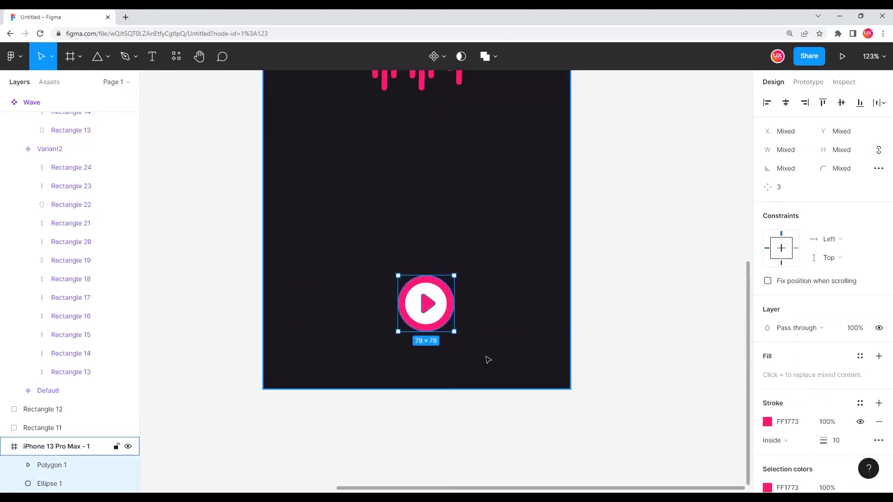
Group the white circle and play triangle into one play button, Group 2.
key("ctrl+g")
scroll(450, 308, "up", 5)
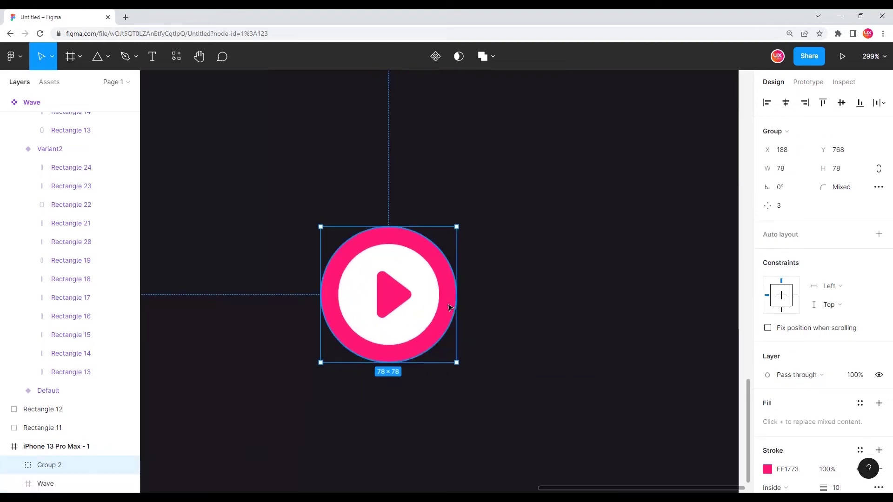
left_click_drag(534, 269, 472, 288)
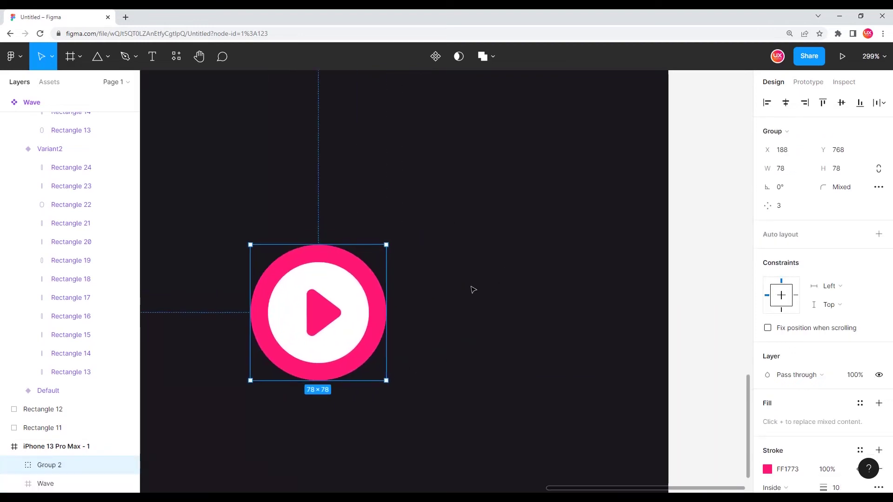
left_click(473, 311)
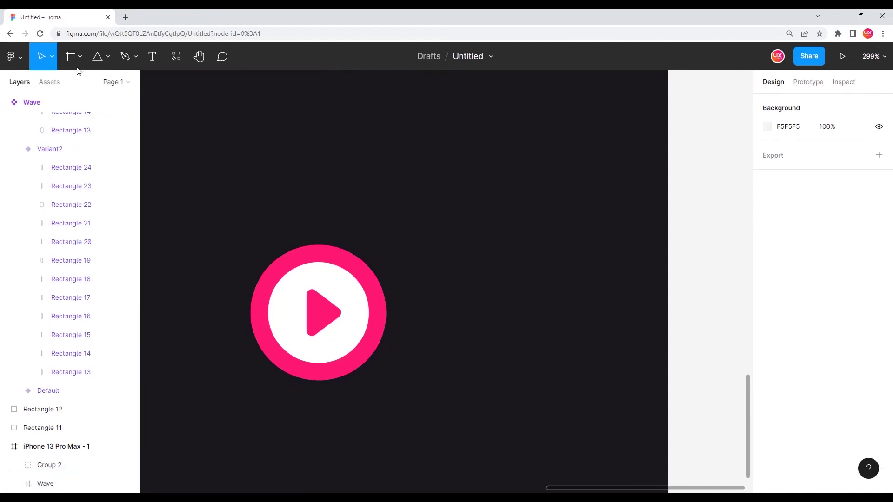
left_click(98, 56)
Draw a second triangle right of the play button, rotated to point right.
left_click_drag(447, 295, 538, 370)
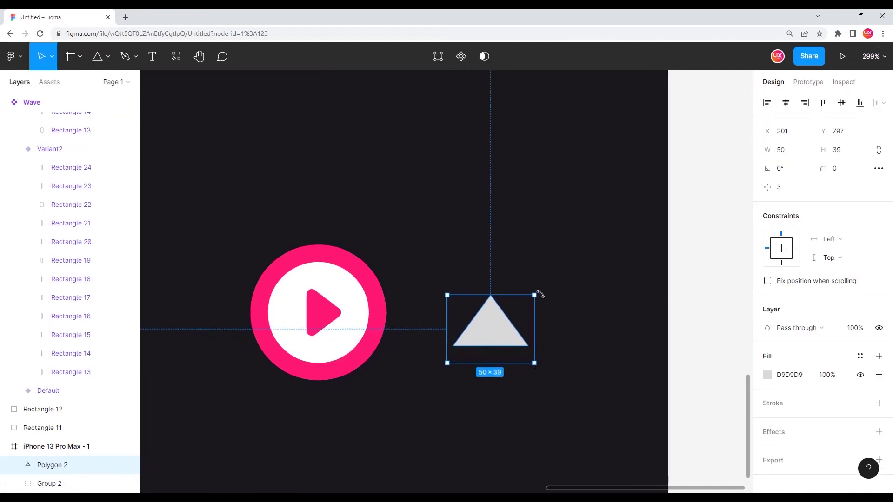
left_click_drag(544, 302, 531, 370)
mouse_move(485, 319)
left_mouse_down()
mouse_move(467, 306)
mouse_move(498, 319)
left_mouse_up()
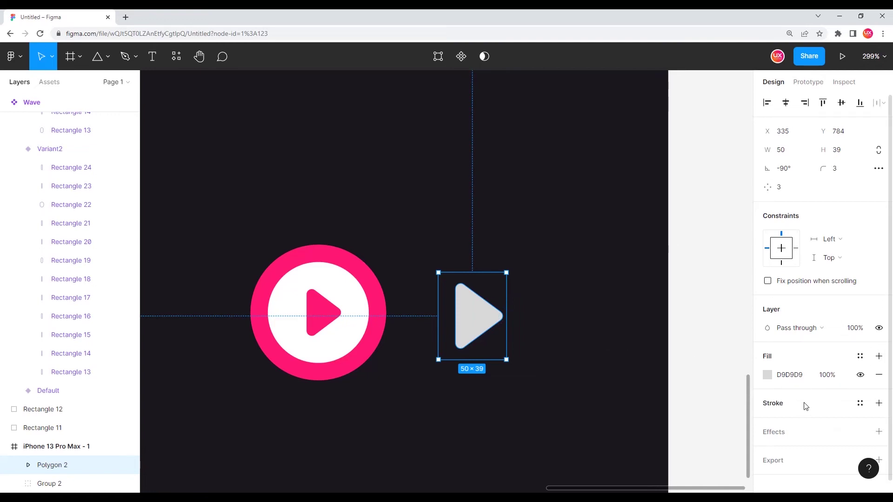
Give the triangle a 2 px pink FF1773 outline and remove its grey fill.
left_click(788, 410)
left_click(767, 422)
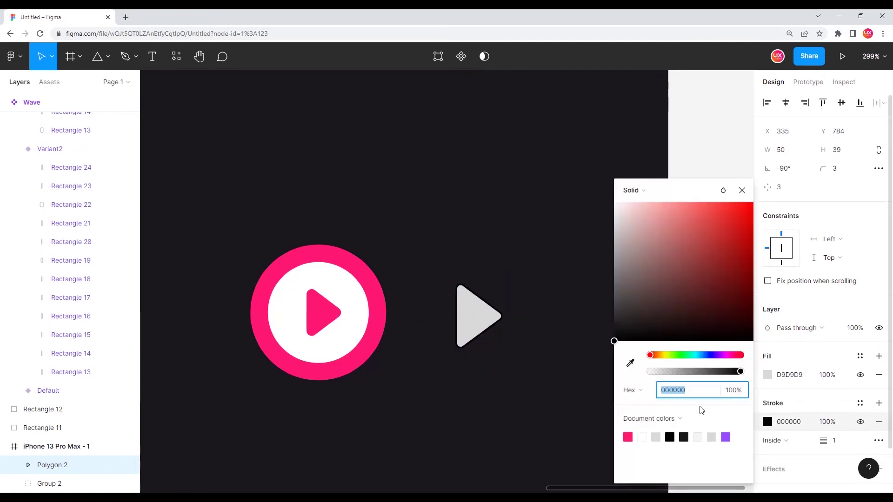
left_click(630, 364)
left_click(375, 292)
left_click(841, 444)
type("2")
key("Return")
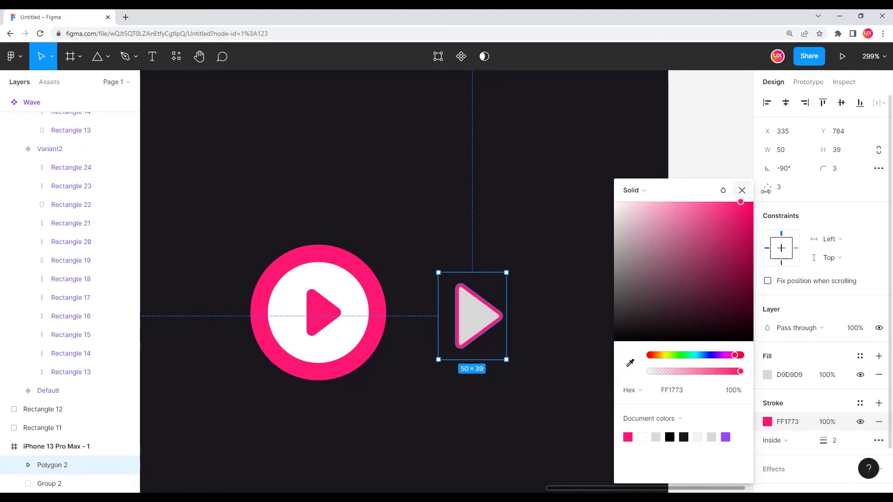
left_click(880, 375)
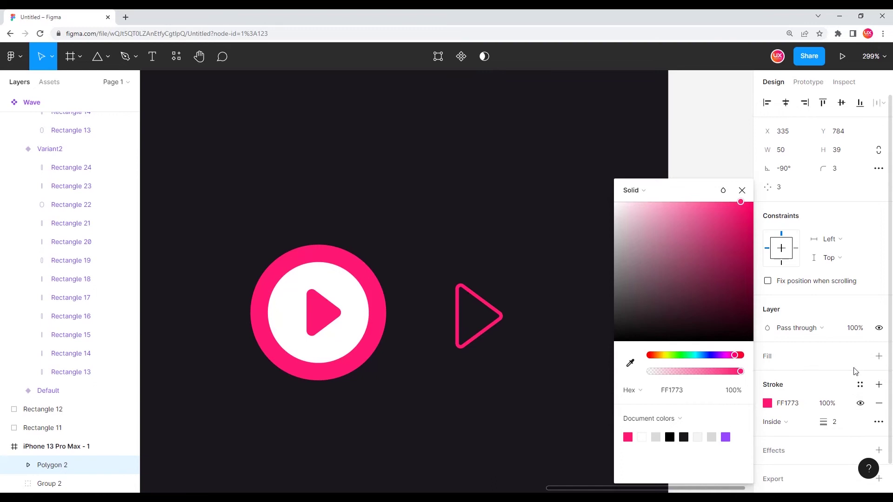
left_click(742, 190)
scroll(508, 247, "down", 2)
scroll(492, 259, "down", 3)
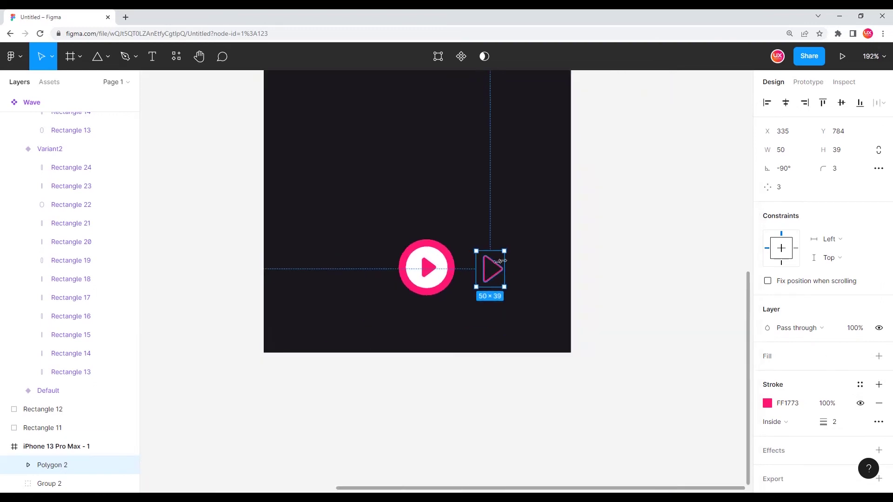
scroll(499, 268, "up", 4)
scroll(499, 268, "up", 4)
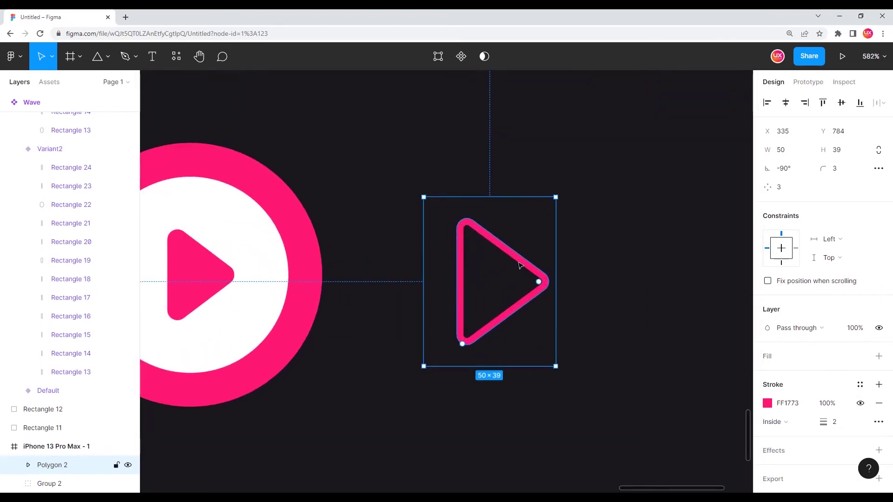
Draw a thin 2×38 bar with corner radius 10 beside the triangle's tip.
key("r")
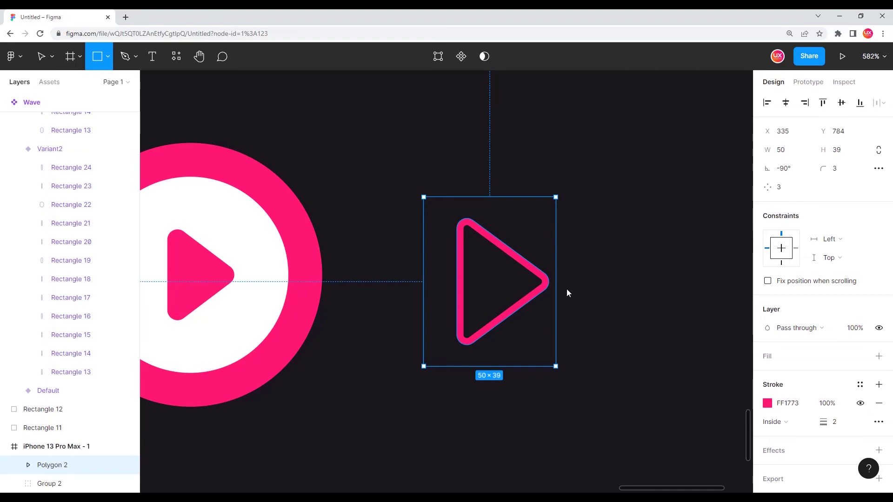
left_click_drag(557, 218, 562, 342)
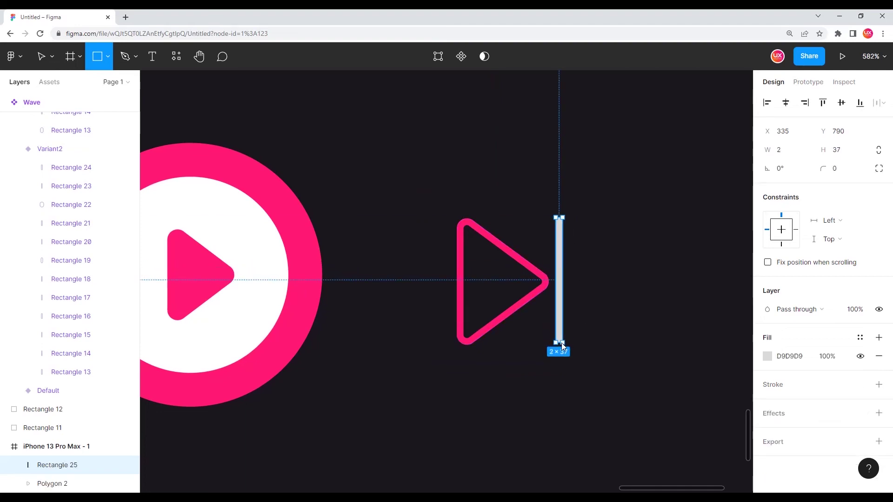
left_click(834, 175)
type("0")
key("Return")
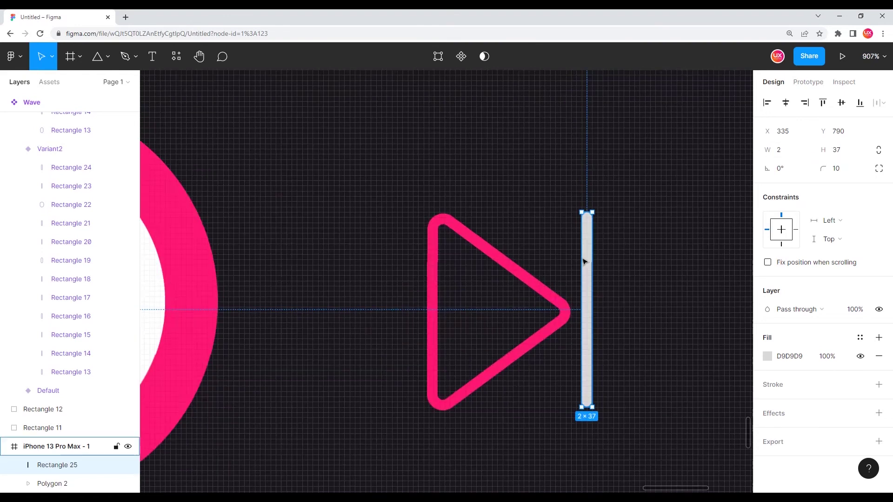
scroll(545, 241, "up", 3)
scroll(558, 241, "up", 3)
left_click_drag(588, 238, 337, 239)
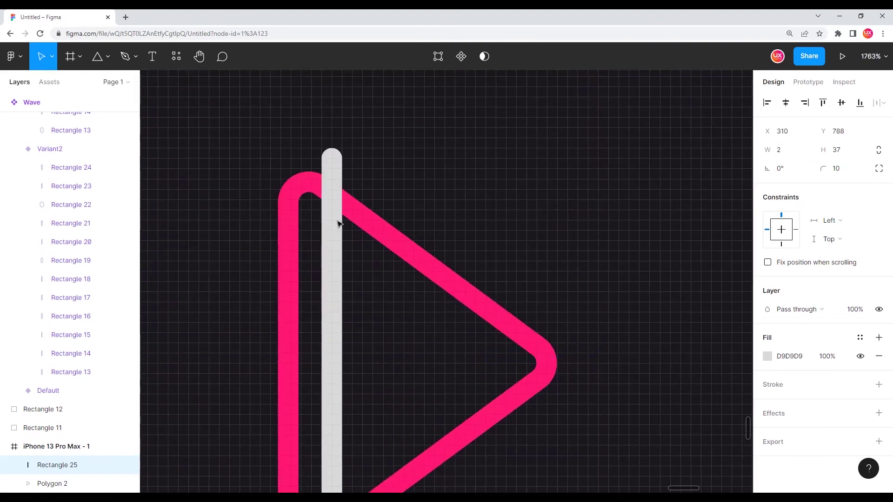
scroll(382, 247, "down", 3)
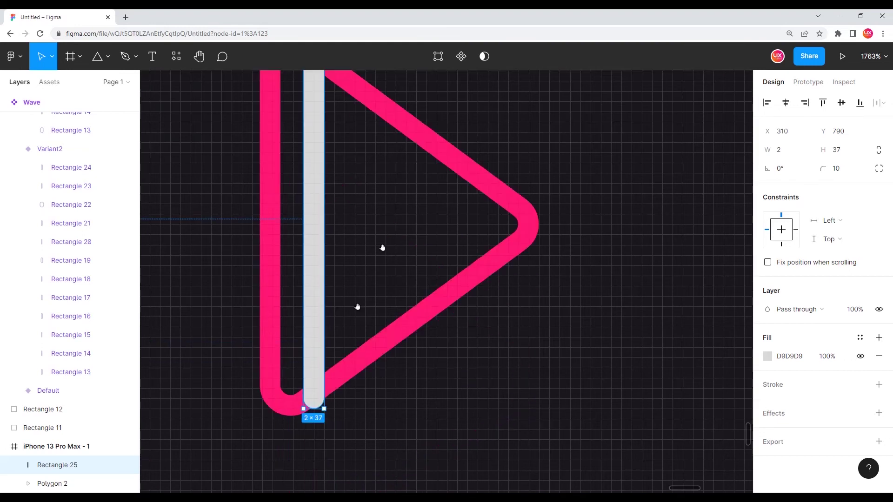
left_click_drag(314, 413, 314, 417)
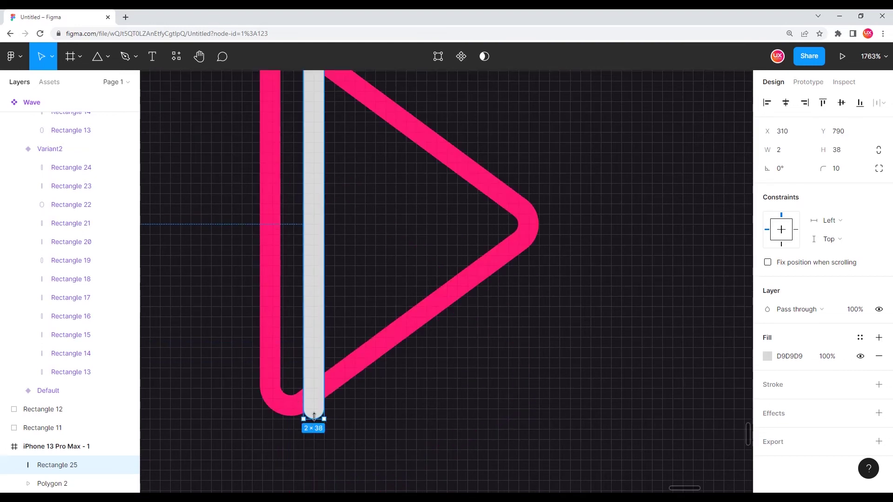
key("shift+Right")
key("shift+Right")
key("shift+Right")
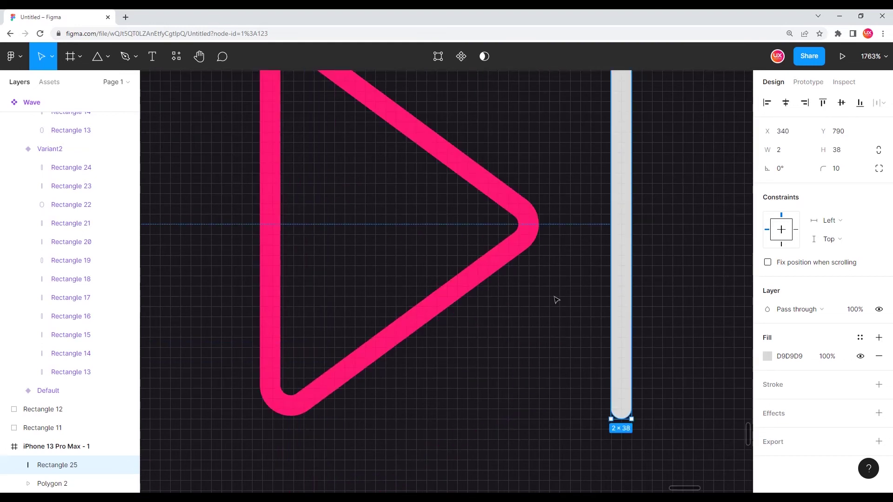
Fill the bar with the triangle's pink and group both as skip-forward icon Group 3.
key("i")
left_click(518, 239)
scroll(518, 283, "down", 3)
scroll(634, 207, "down", 3)
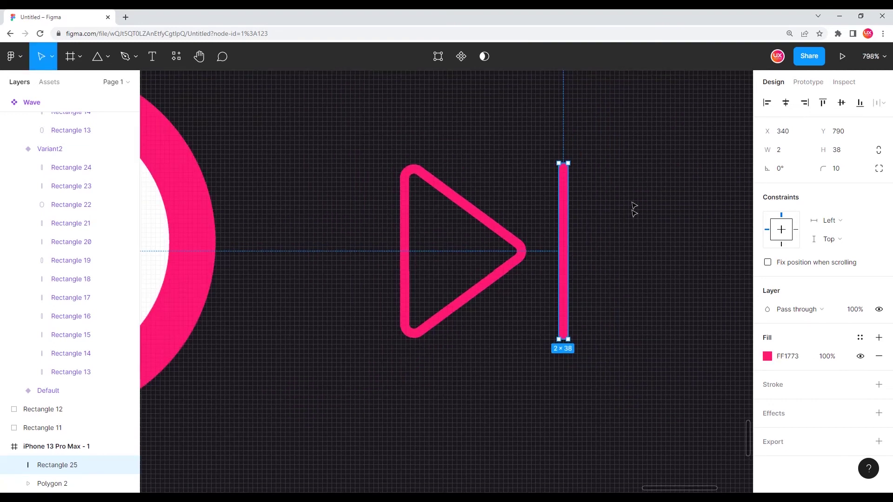
left_click_drag(647, 130, 347, 374)
key("ctrl+g")
scroll(479, 307, "down", 3)
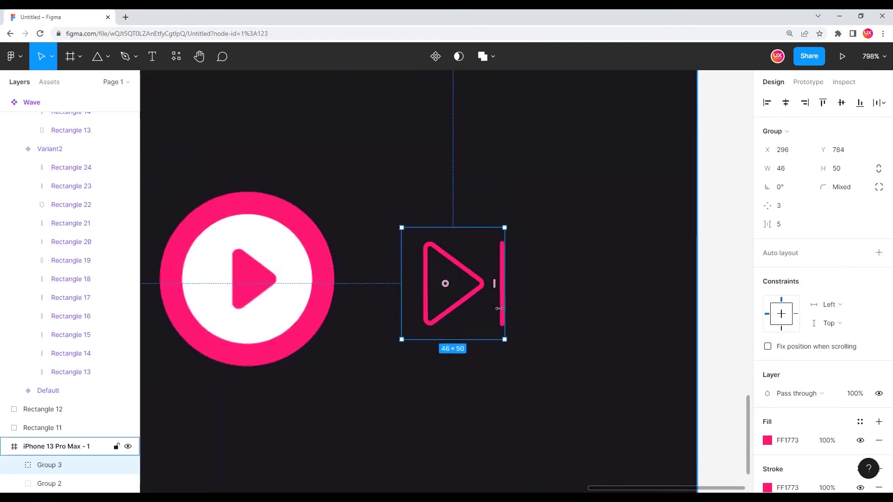
scroll(507, 312, "down", 2)
scroll(506, 312, "down", 3)
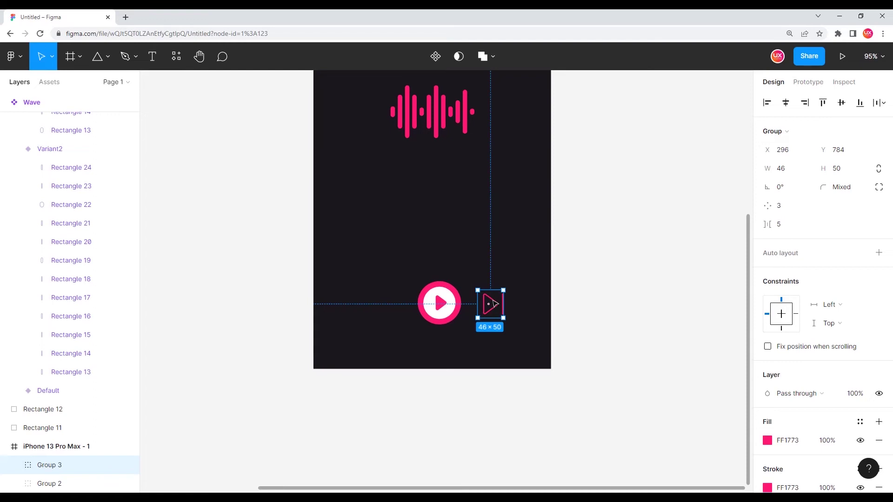
Place a horizontally flipped copy of the skip icon left of the play button.
mouse_move(490, 303)
left_mouse_down()
mouse_move(397, 304)
mouse_move(404, 301)
left_mouse_up()
scroll(397, 304, "up", 3)
key("shift+h")
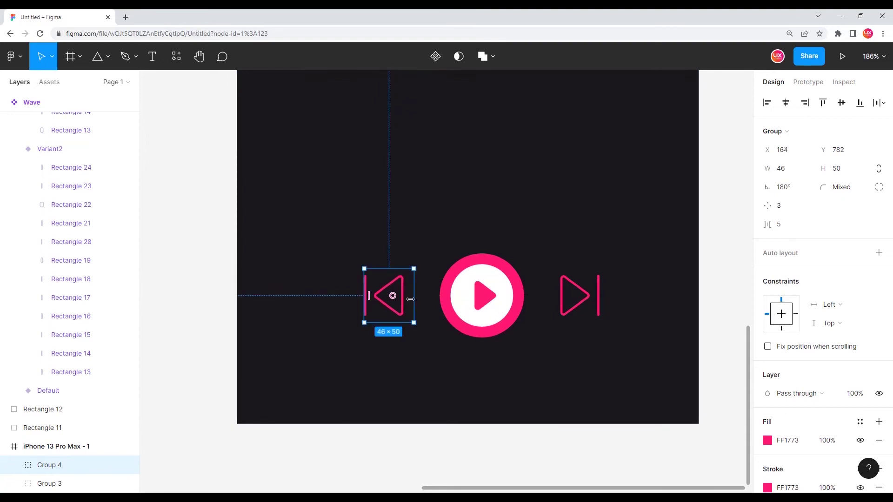
scroll(389, 311, "down", 3)
Group the back, play and next controls as Group 5, centred horizontally in the frame.
left_click_drag(335, 243, 516, 338)
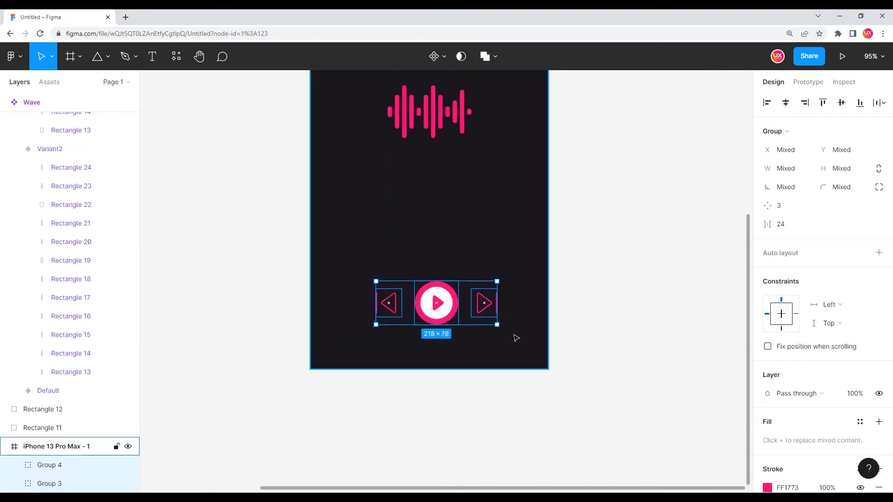
key("ctrl+g")
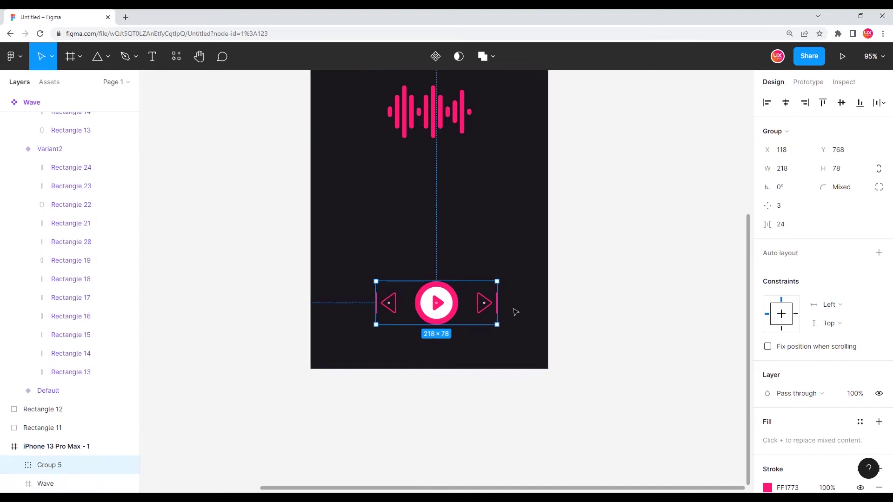
left_click(786, 102)
scroll(527, 304, "down", 5)
left_click(527, 304)
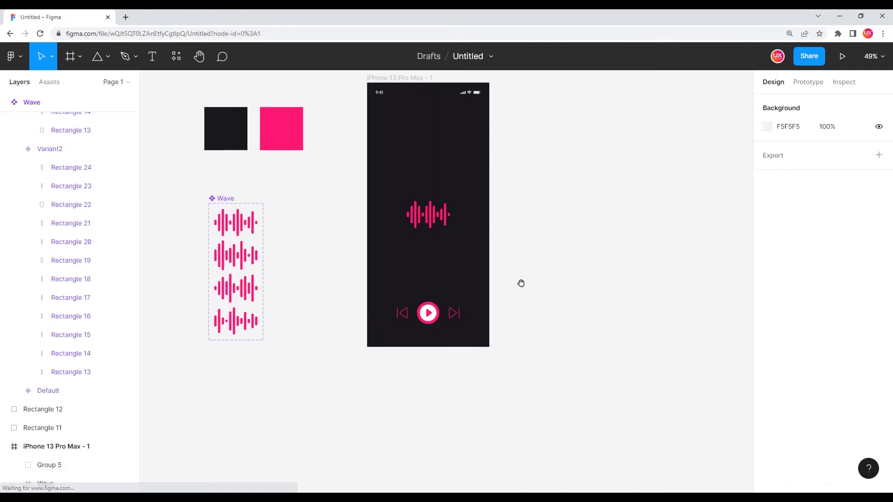
left_click_drag(520, 285, 520, 296)
scroll(469, 361, "up", 5)
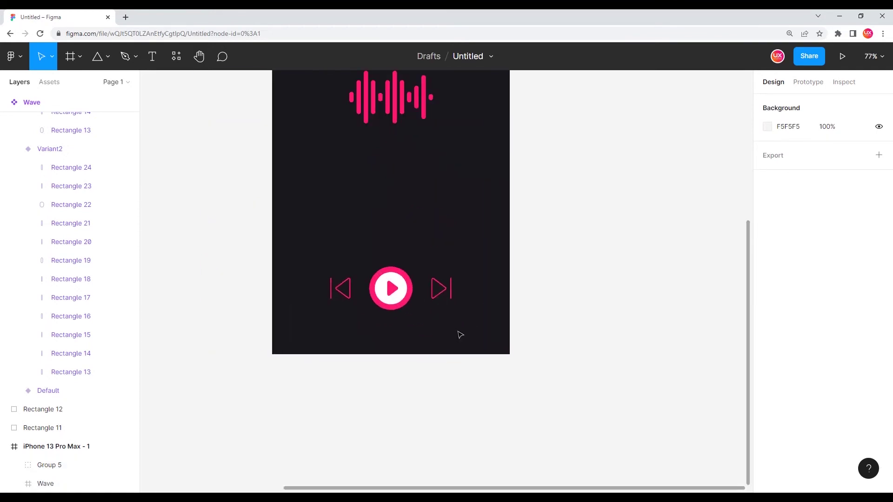
Select both skip icons inside Group 5 and set their stroke and fill to grey AEAEAE.
left_click_drag(475, 259, 487, 325)
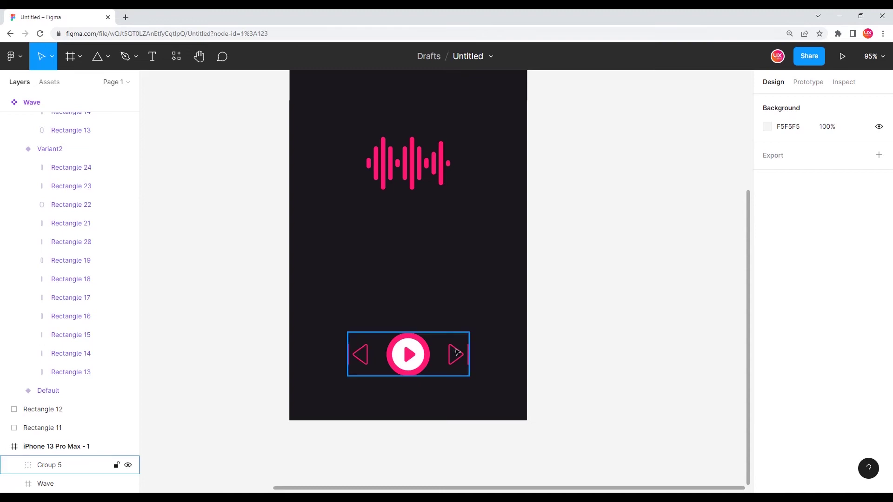
double_click(456, 353)
left_click(366, 357, "shift")
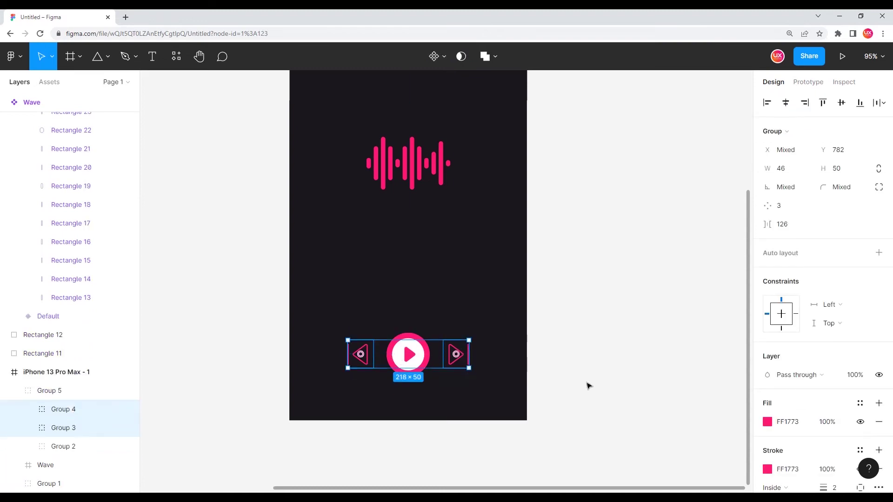
scroll(797, 394, "down", 2)
left_click(768, 377)
left_click(614, 243)
left_click_drag(602, 253, 602, 259)
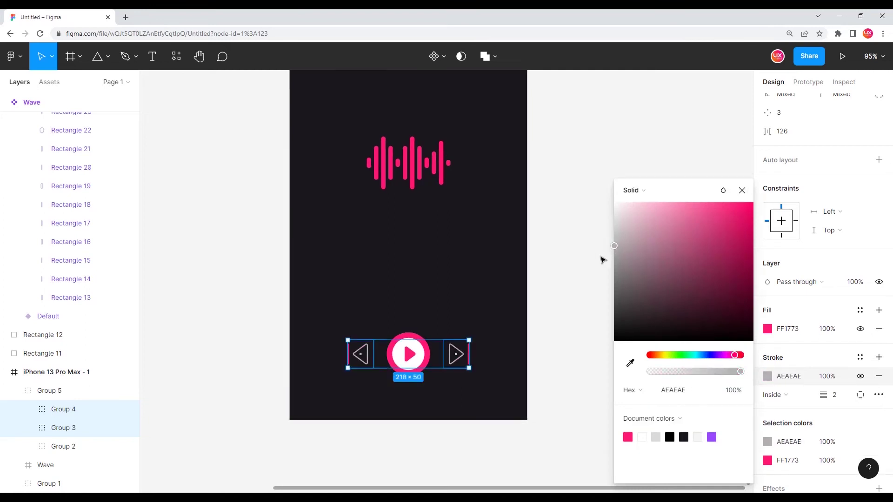
left_click(695, 396)
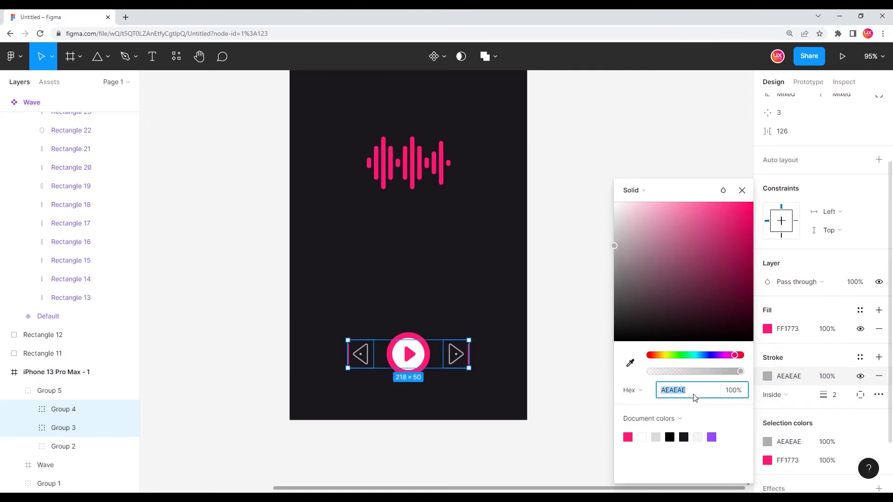
left_click(786, 328)
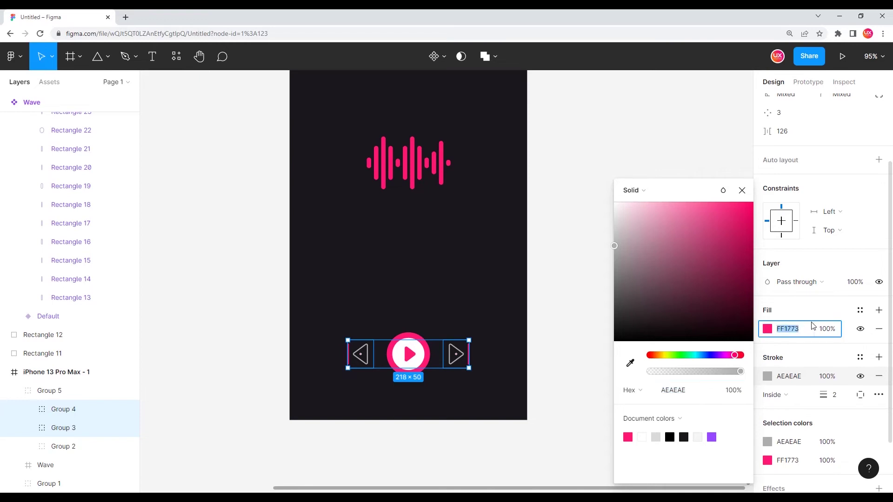
type("AEAEAE")
key("Return")
left_click(570, 318)
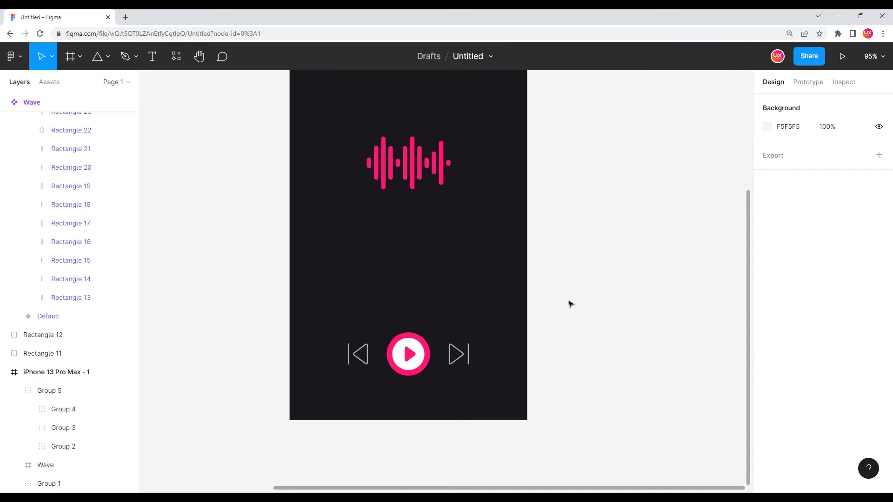
Rename the iPhone 13 Pro Max - 1 frame to 'Mobile first'.
scroll(553, 313, "down", 3, "ctrl")
scroll(576, 260, "right", 1)
scroll(570, 282, "right", 2)
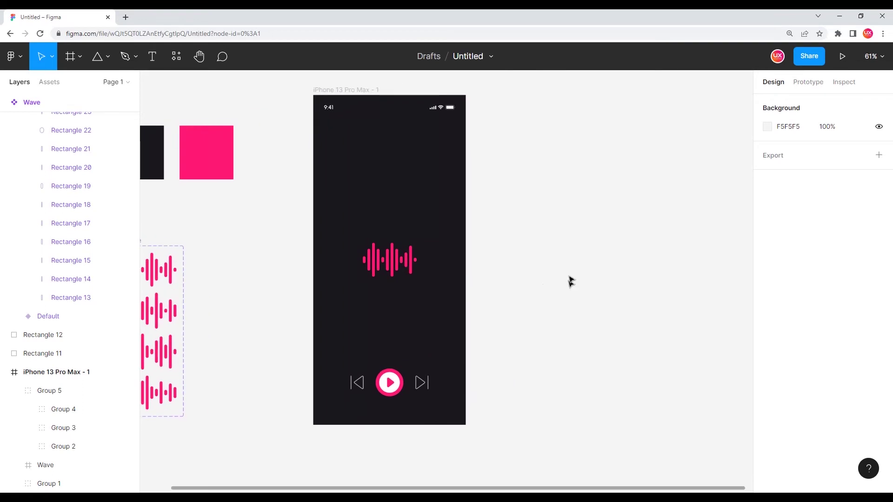
left_click(326, 90)
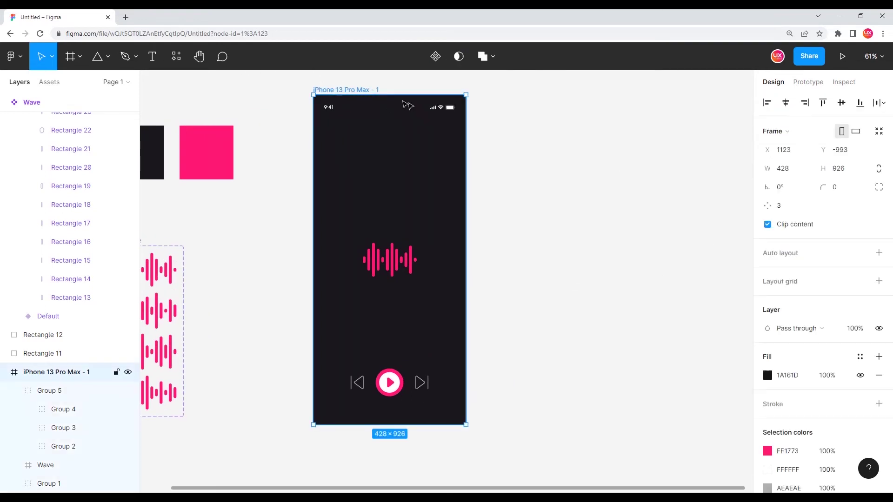
double_click(366, 90)
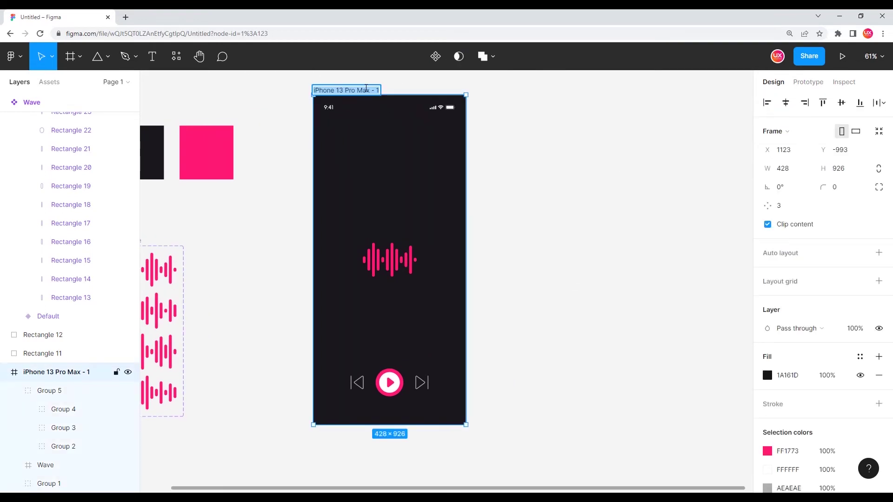
type("M")
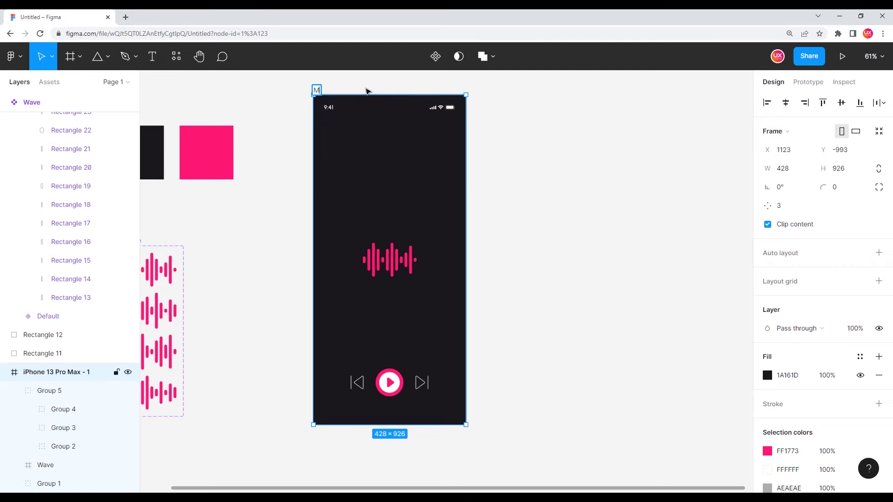
key("Return")
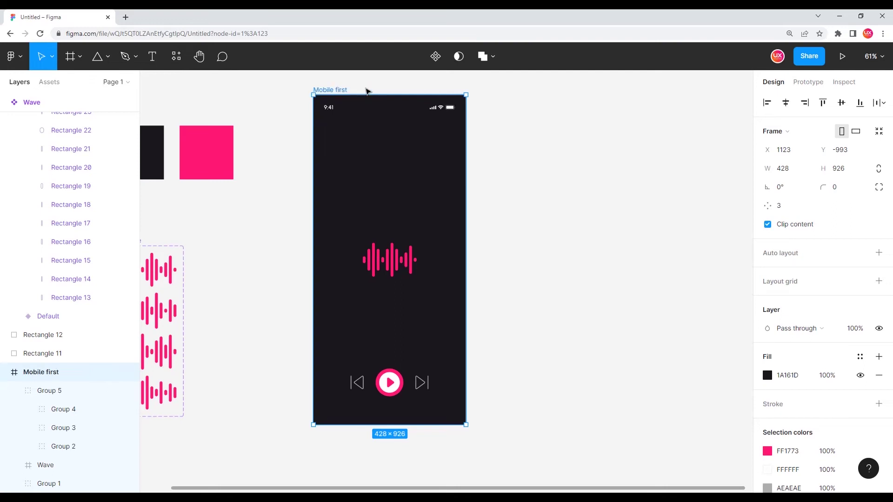
Duplicate the Mobile first frame and name the copy 'Mobile finalt'.
left_click(350, 91)
key("ctrl+d")
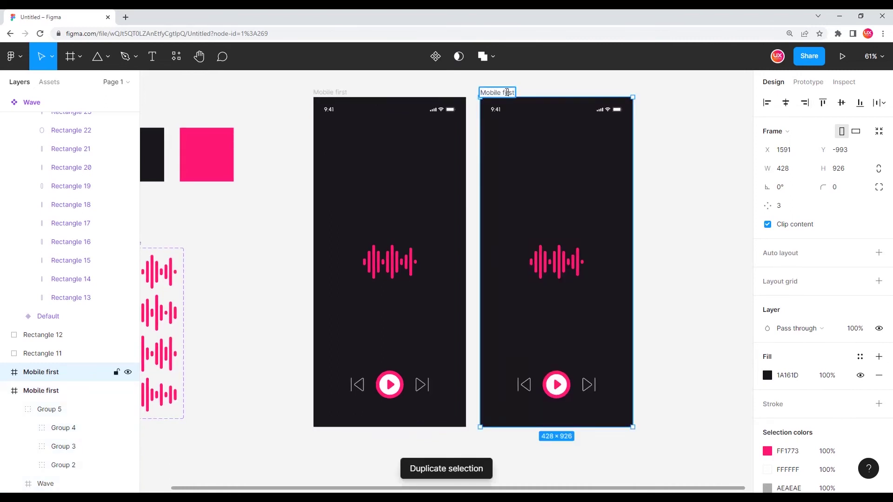
double_click(507, 92)
type("final")
key("Return")
Compare the waves in both frames and select the Wave component's Default variant.
left_click(668, 345)
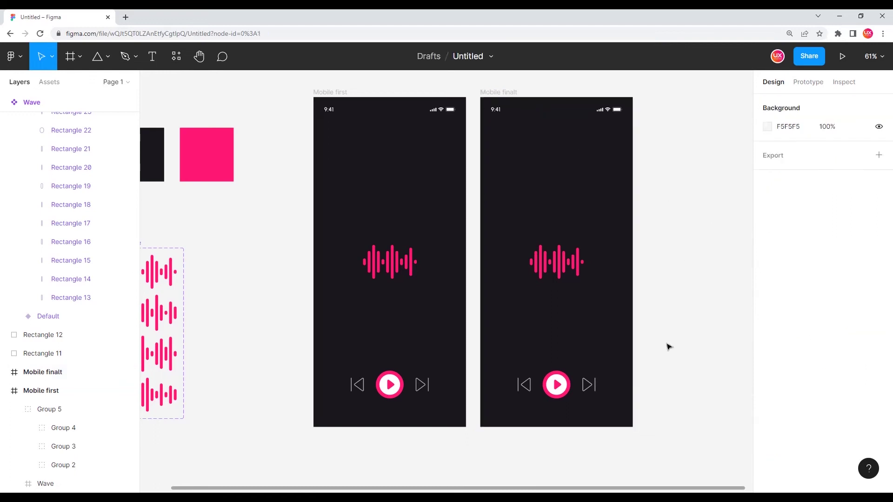
scroll(577, 393, "up", 2, "ctrl")
scroll(605, 379, "down", 1)
scroll(605, 379, "down", 2)
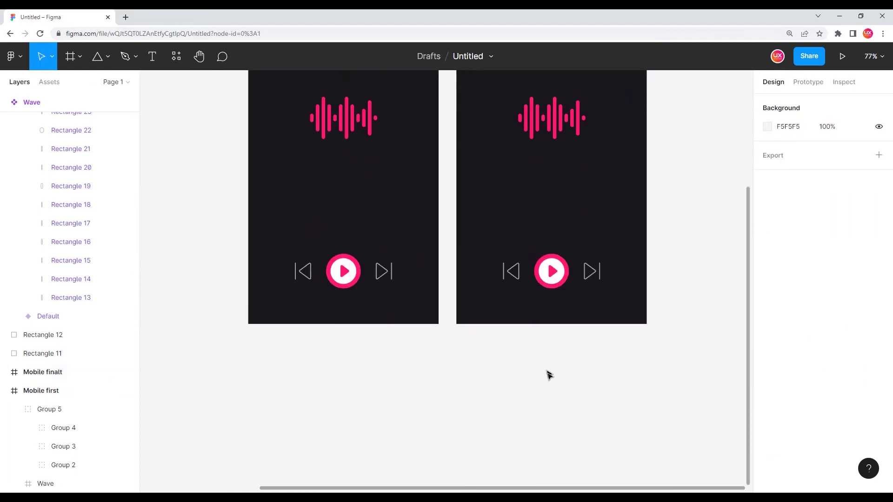
scroll(548, 373, "down", 3, "ctrl")
scroll(542, 333, "up", 1)
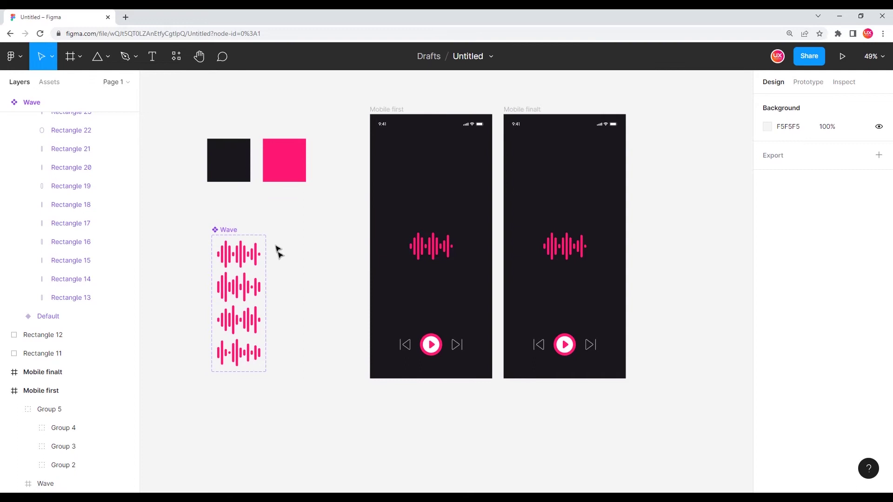
left_click(429, 252)
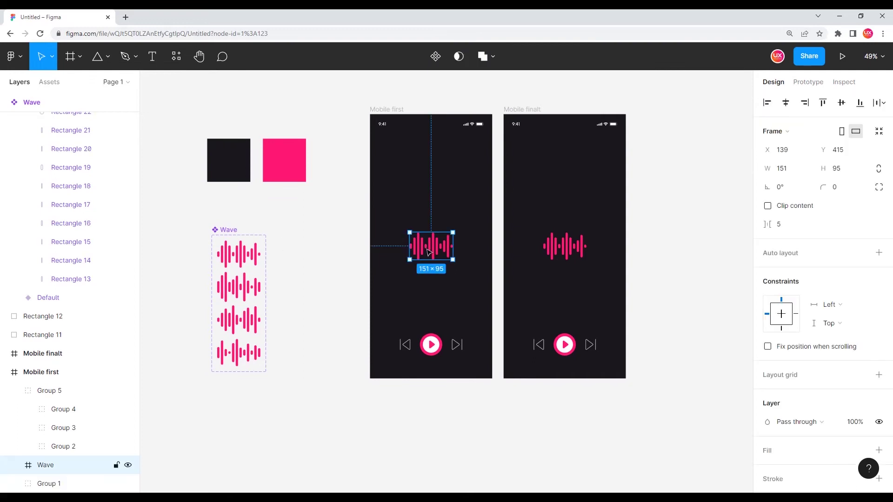
left_click(569, 260)
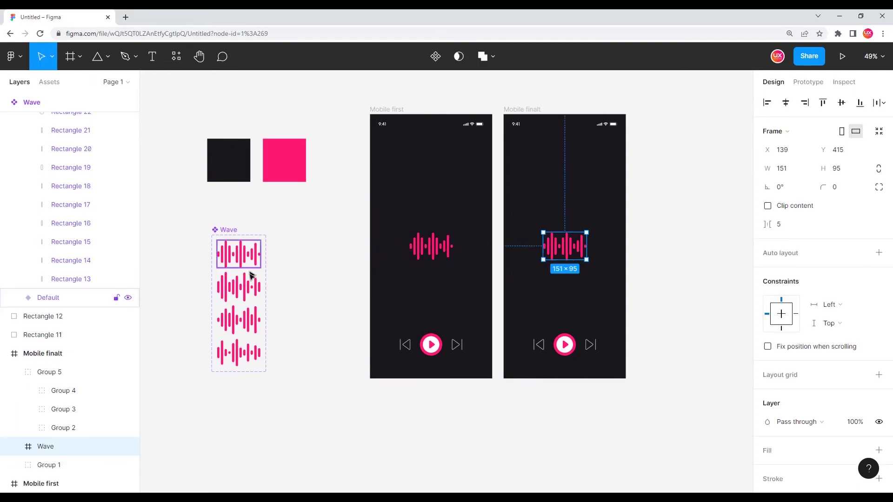
left_click(240, 255)
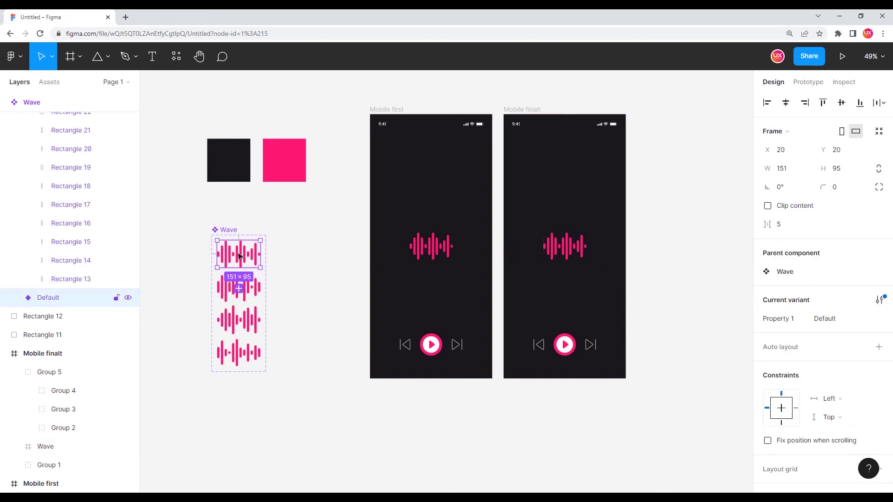
Place a Wave instance from Assets into Mobile finalt and delete the old wave.
left_click(51, 84)
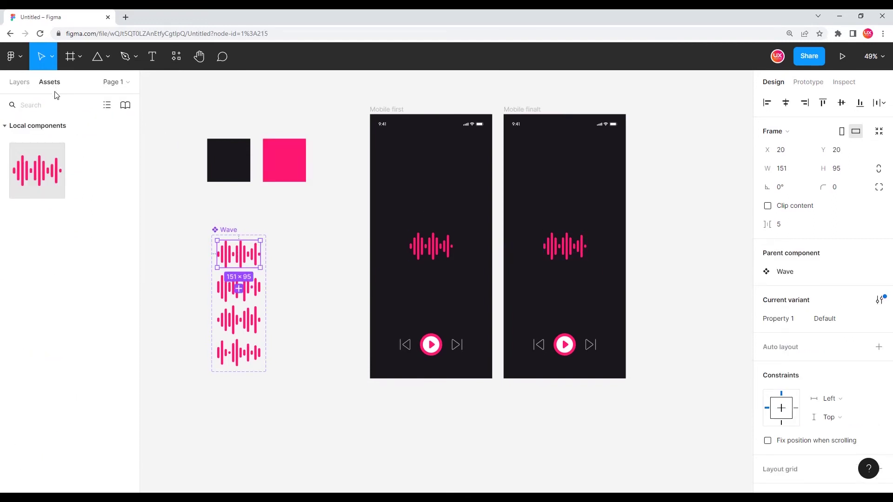
left_click(211, 212)
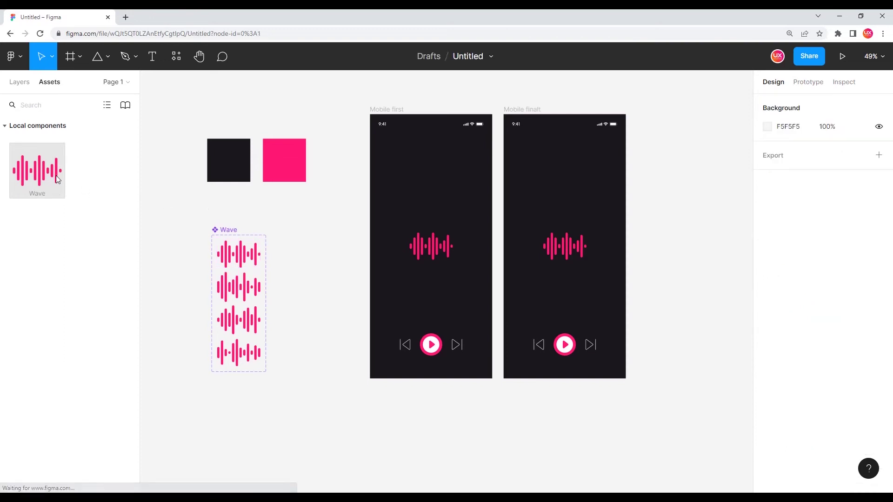
left_click_drag(35, 169, 574, 206)
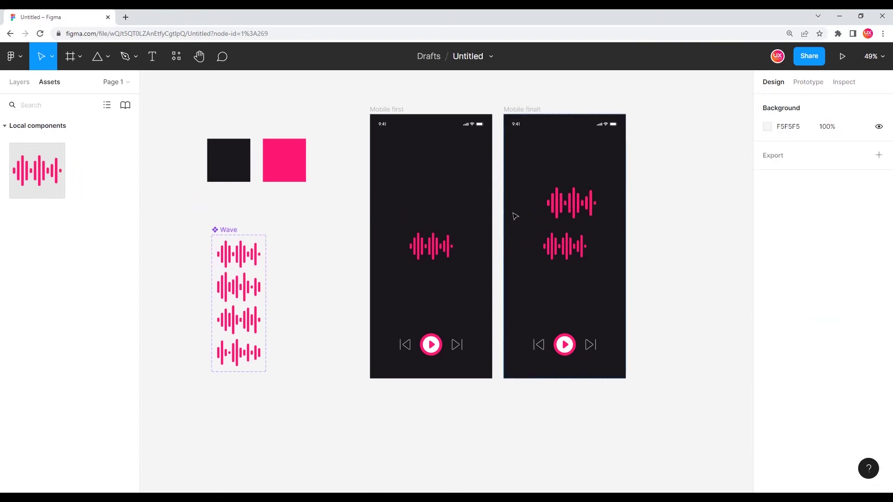
left_click(562, 246)
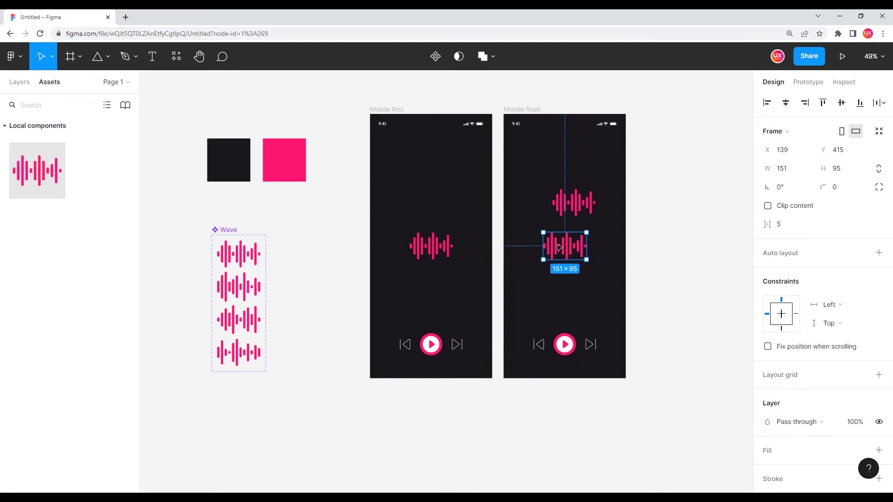
key("Delete")
Centre the Wave instance horizontally and vertically in the Mobile finalt frame.
left_click(572, 203)
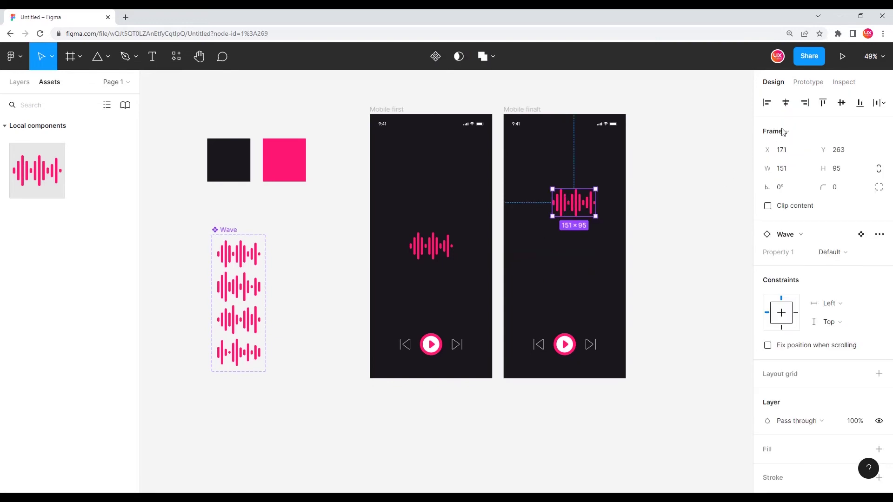
left_click(786, 103)
left_click(842, 103)
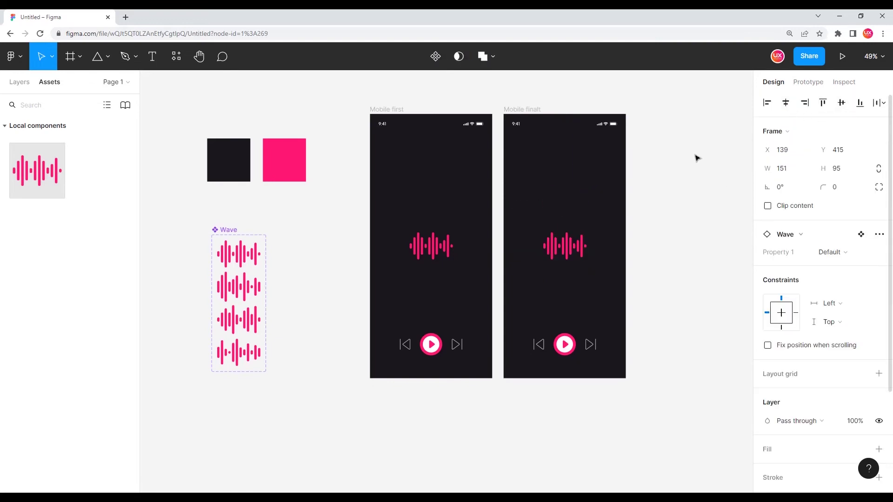
left_click(671, 201)
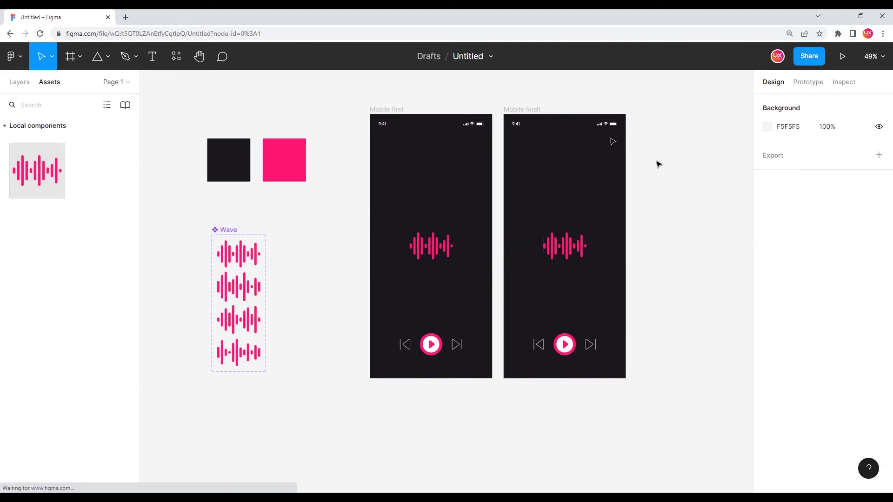
left_click(387, 110)
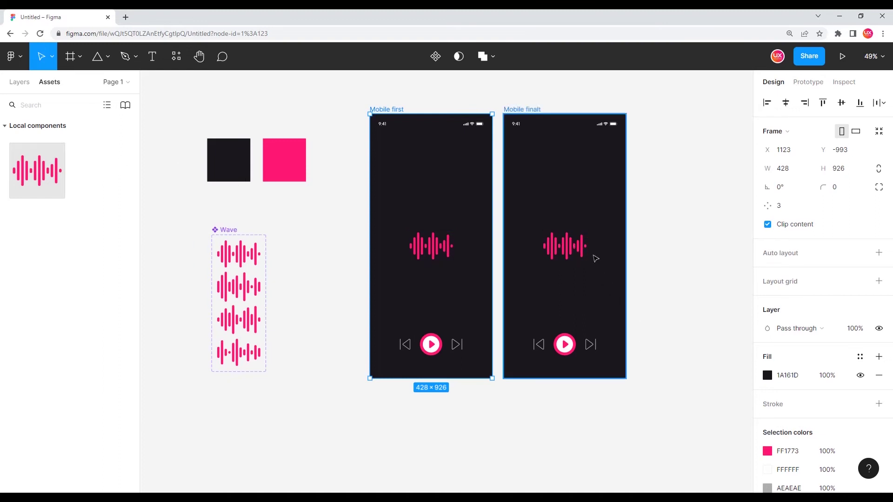
Delete the play triangle from the button in the Mobile finalt frame.
scroll(614, 316, "up", 2)
scroll(527, 407, "up", 3)
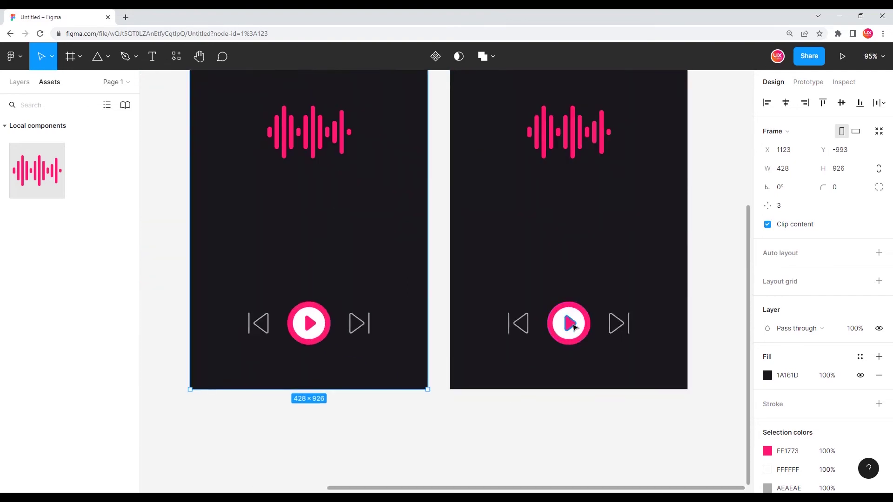
scroll(570, 320, "up", 5)
scroll(570, 326, "up", 3)
scroll(571, 324, "up", 6)
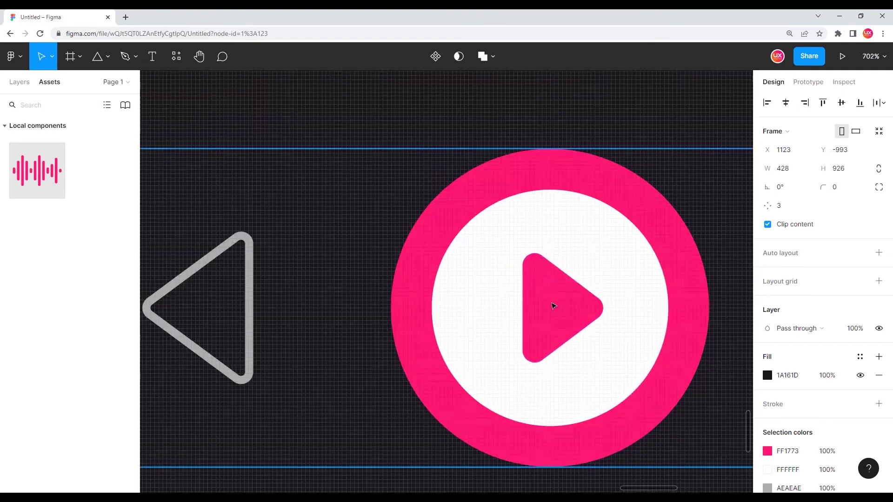
left_click(552, 305)
scroll(555, 309, "up", 2)
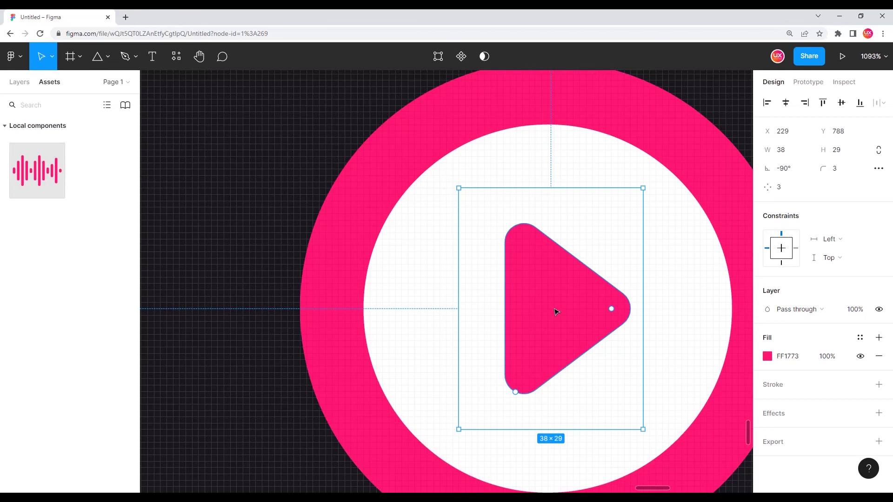
key("Delete")
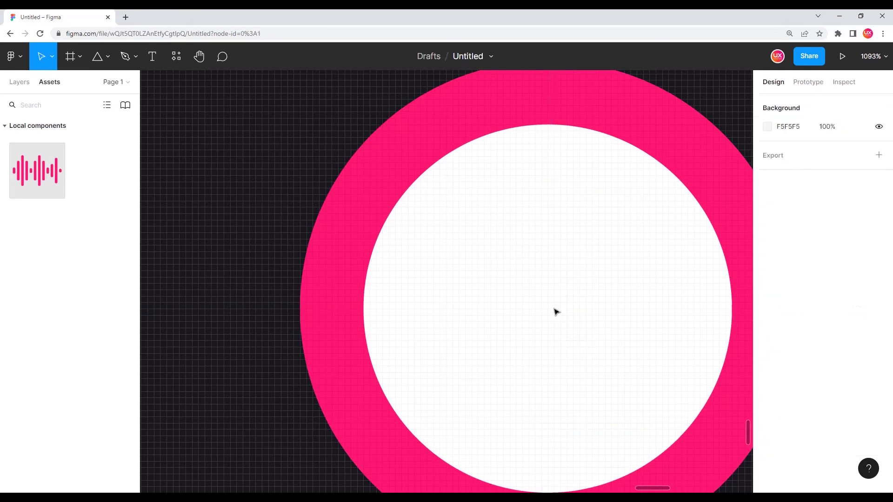
Draw an 8×26 bar with corner radius 20 in the circle and duplicate it alongside.
key("r")
left_click_drag(496, 233, 552, 403)
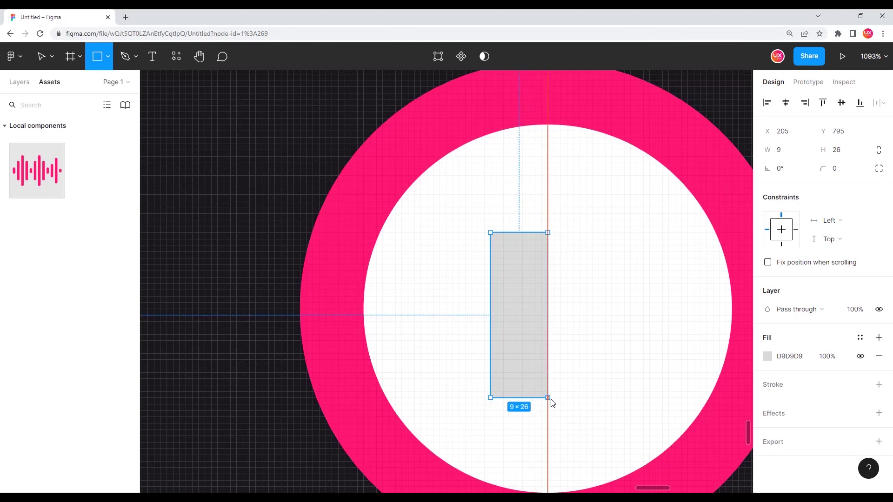
left_click_drag(546, 402, 541, 400)
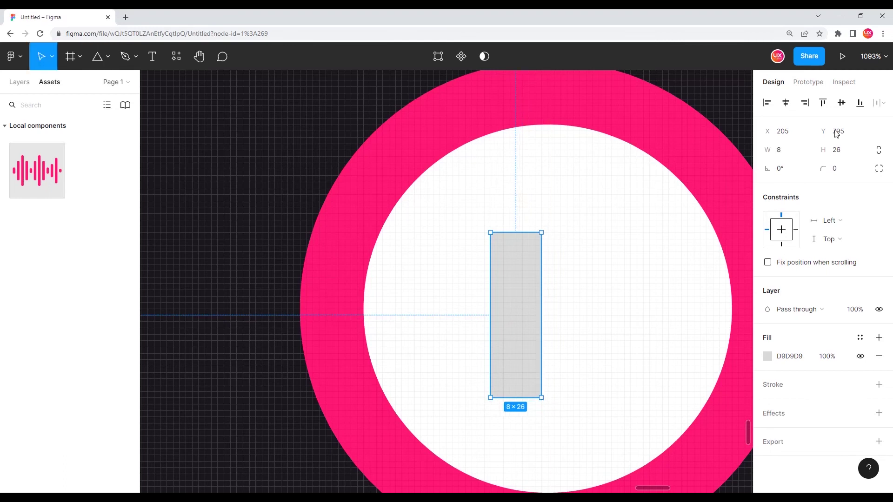
left_click(842, 172)
type("20")
key("Return")
left_click_drag(524, 300, 592, 305)
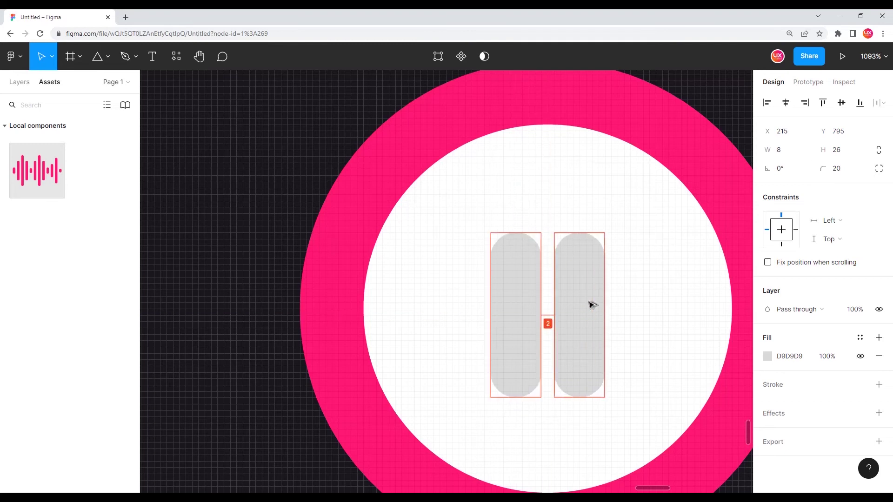
Colour both pause bars pink FF1773 using the eyedropper.
left_click(522, 287, "shift")
key("i")
left_click(659, 156)
scroll(472, 253, "down", 5)
scroll(473, 253, "down", 3)
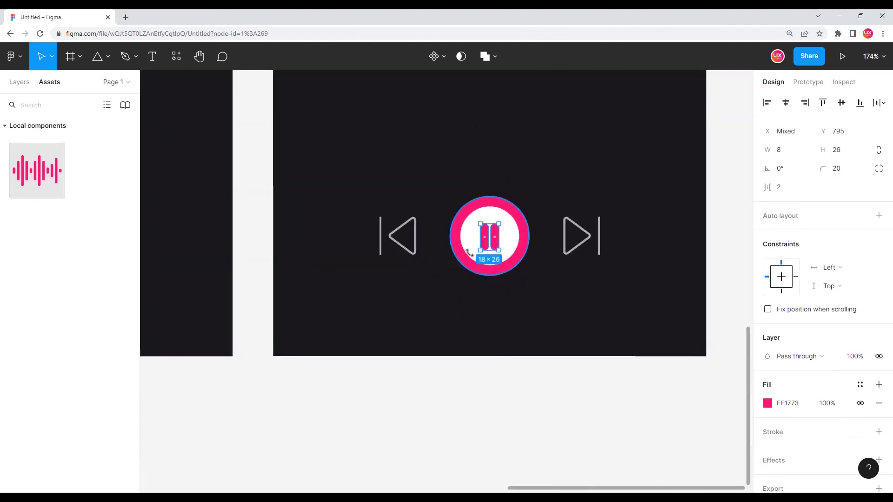
left_click(508, 372)
scroll(579, 395, "down", 5)
scroll(586, 395, "left", 2)
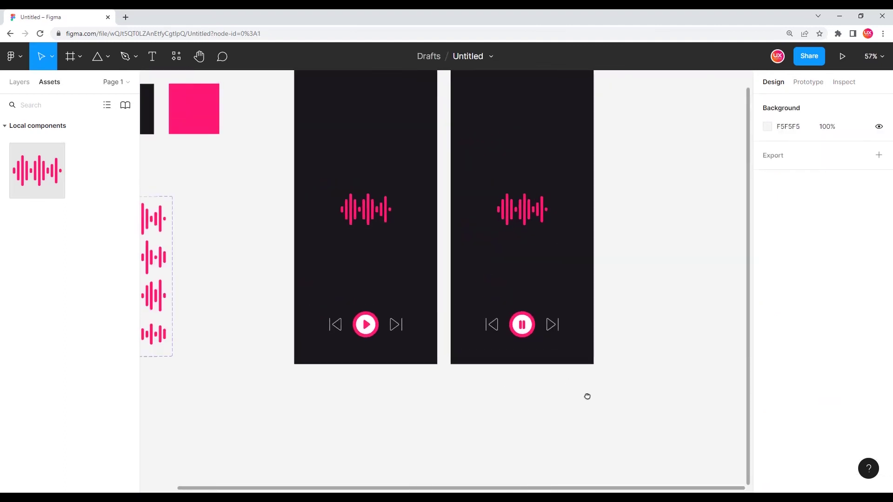
scroll(562, 321, "down", 2)
In prototype mode, connect Mobile first's play button to the Mobile finalt frame.
scroll(558, 309, "right", 3)
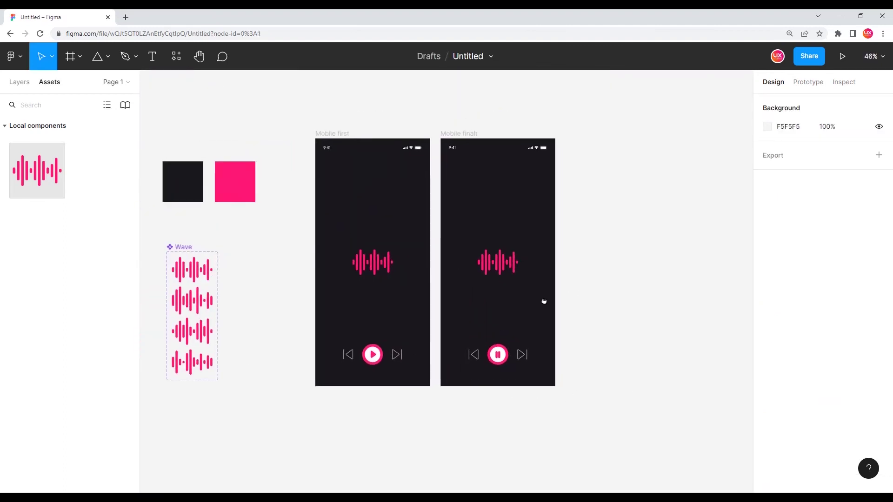
scroll(544, 303, "up", 1)
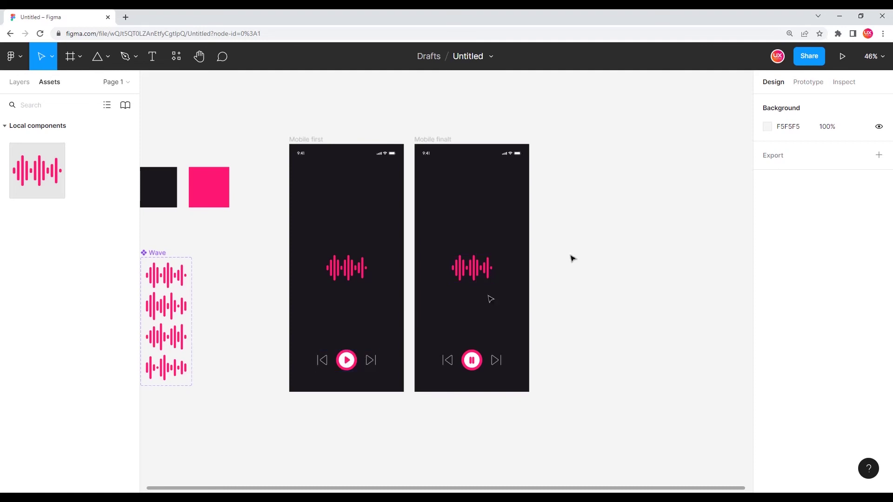
left_click(810, 83)
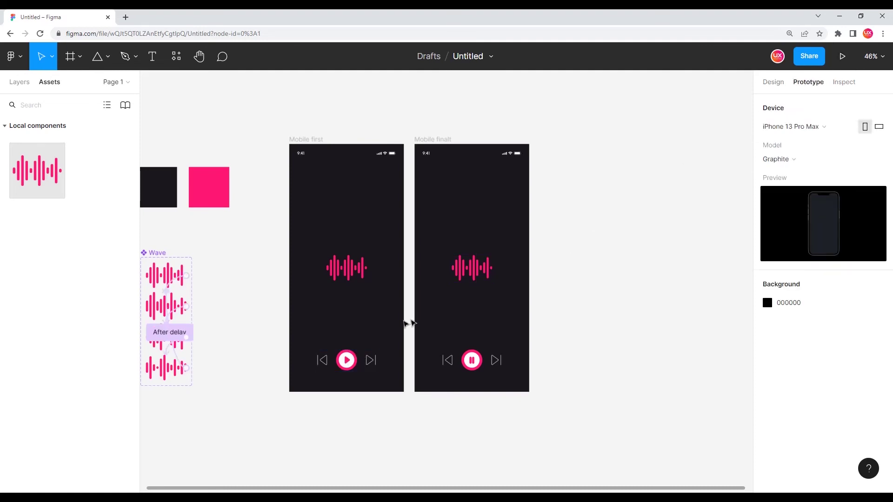
double_click(352, 364)
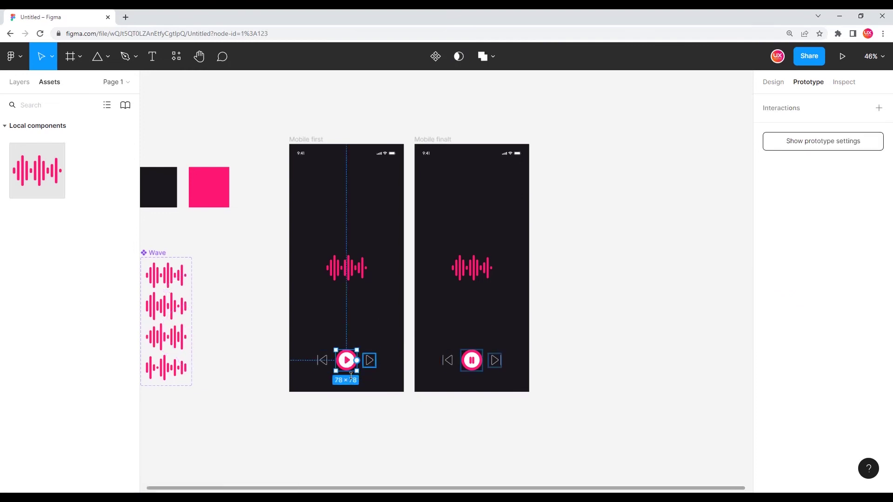
scroll(359, 367, "up", 5)
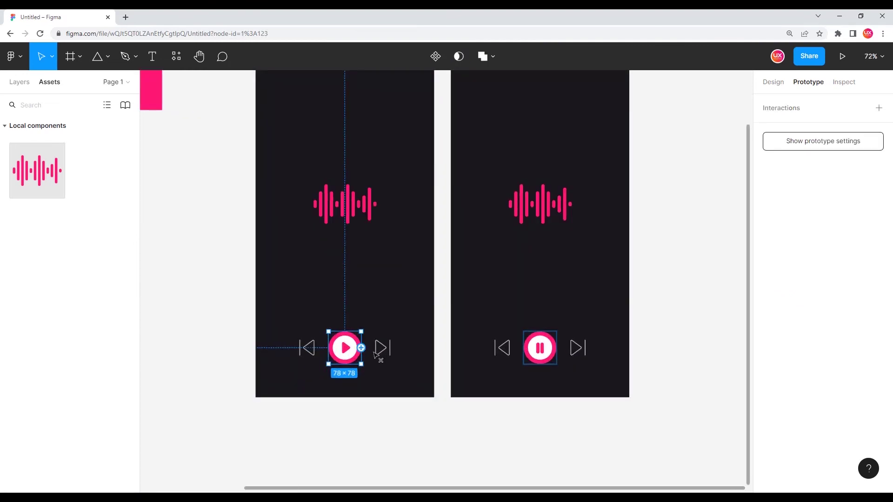
left_click_drag(361, 348, 479, 320)
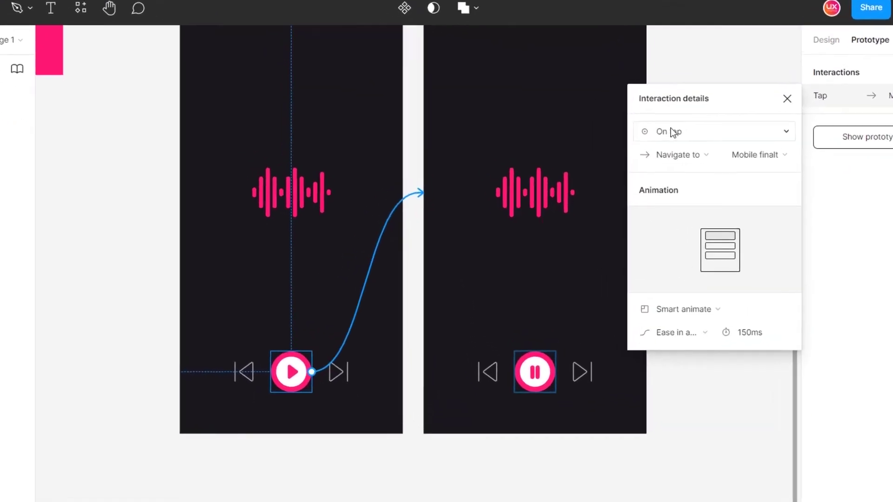
Keep the On tap trigger with Smart animate and set easing to Ease in.
left_click(671, 131)
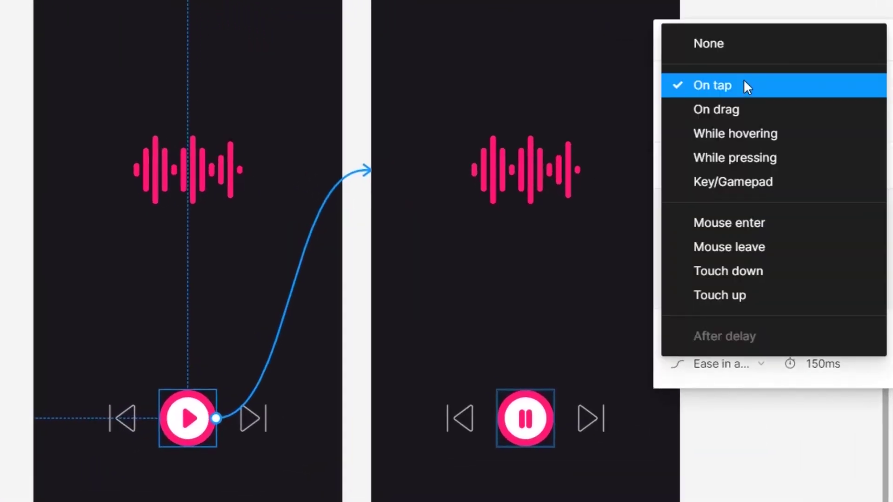
left_click(745, 84)
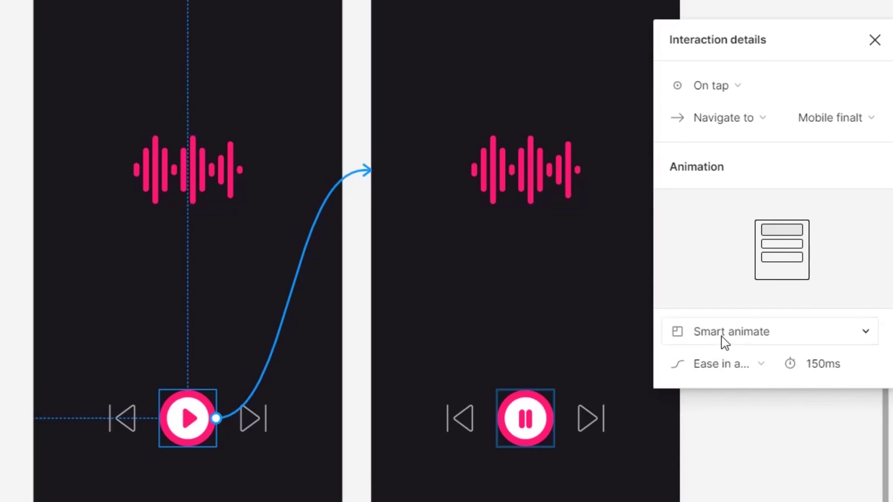
left_click(741, 365)
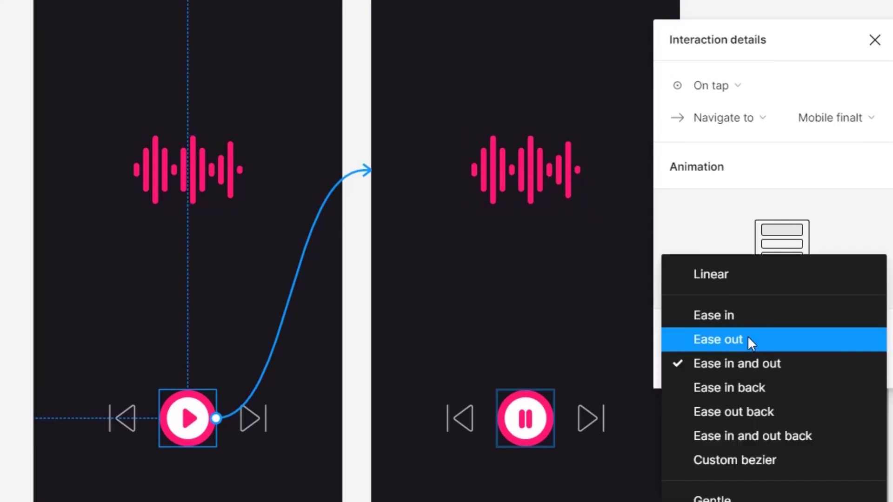
left_click(741, 318)
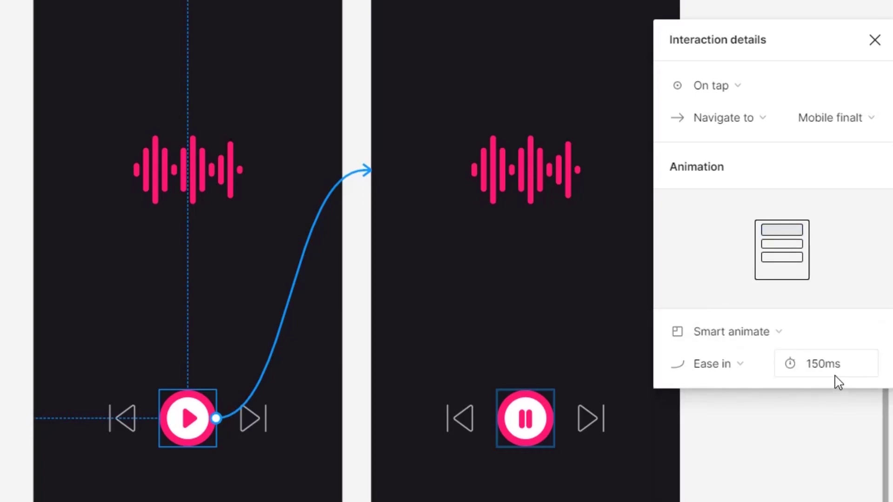
Link the Mobile finalt pause button back to Mobile first: On tap, Smart animate, Ease in.
left_click(526, 419)
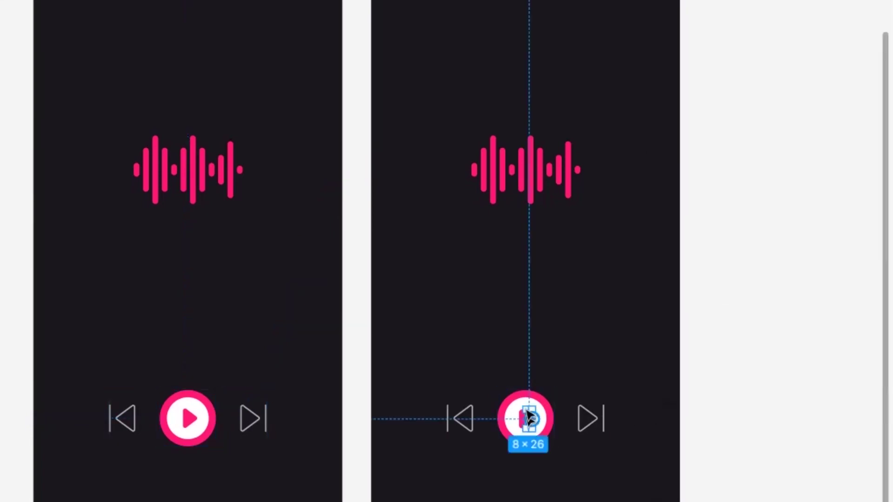
left_click(566, 476)
left_click(519, 404)
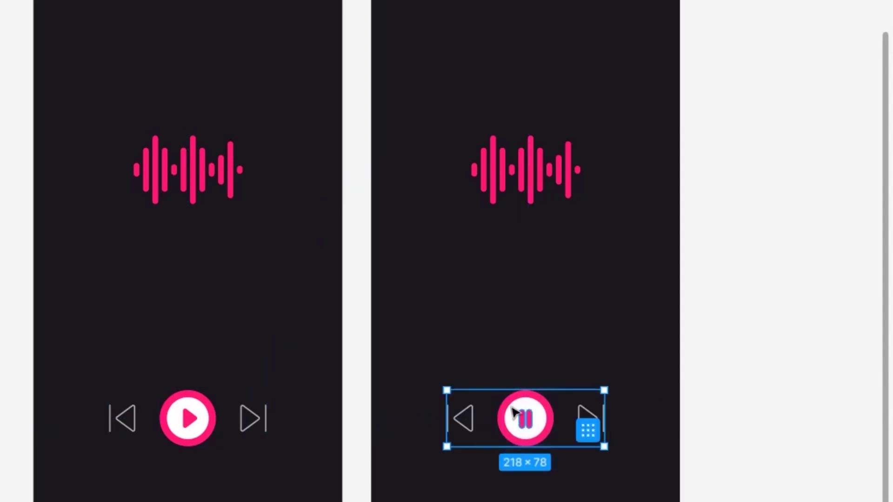
left_click(520, 409)
mouse_move(554, 419)
left_mouse_down()
mouse_move(407, 442)
mouse_move(214, 345)
left_mouse_up()
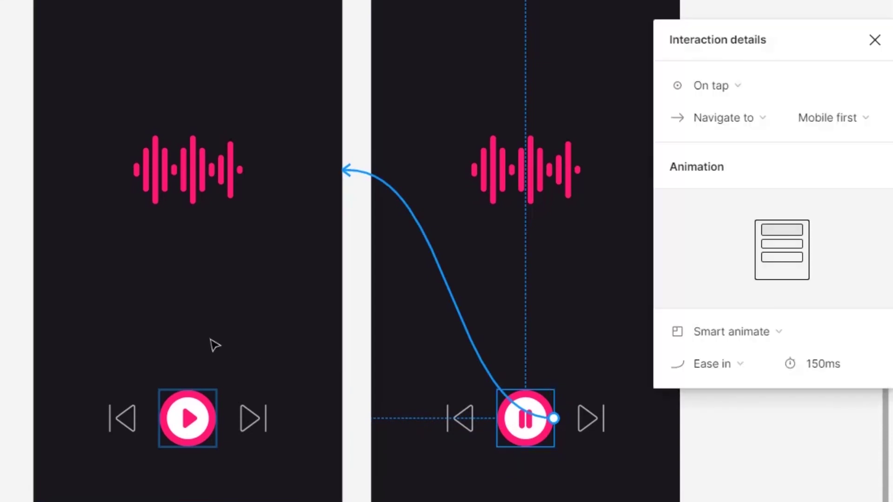
left_click(736, 86)
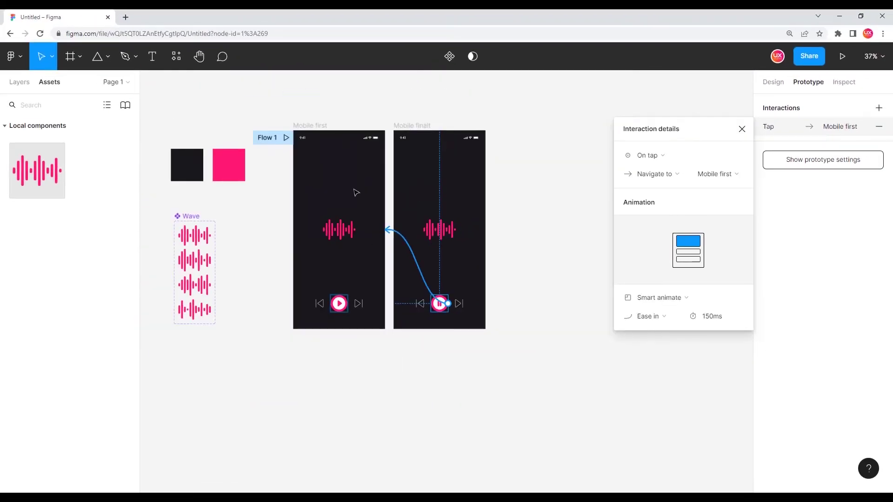
left_click(533, 182)
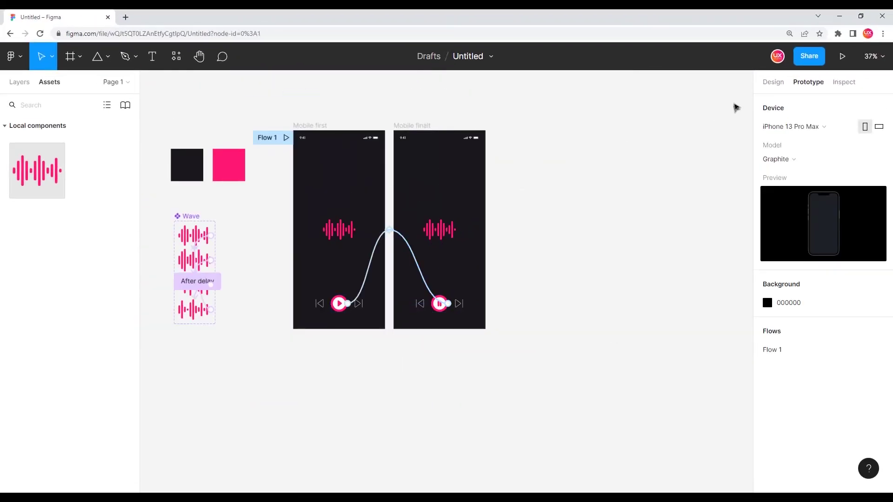
Select the Mobile first frame and launch the Flow 1 prototype preview in a new tab.
left_click(773, 87)
scroll(574, 140, "up", 2)
left_click(319, 182)
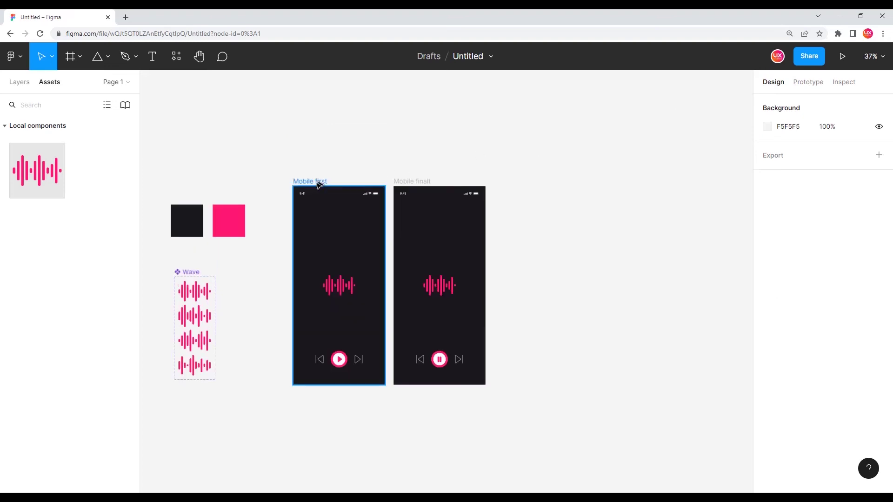
left_click(318, 184)
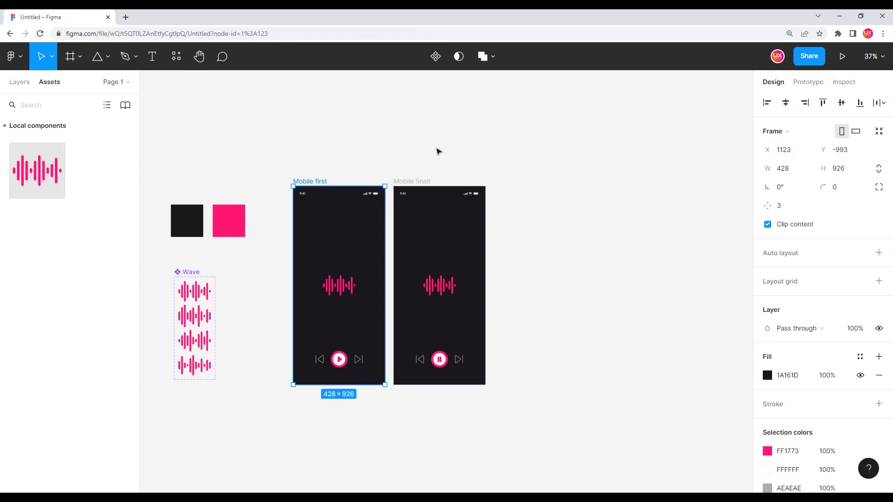
left_click(808, 83)
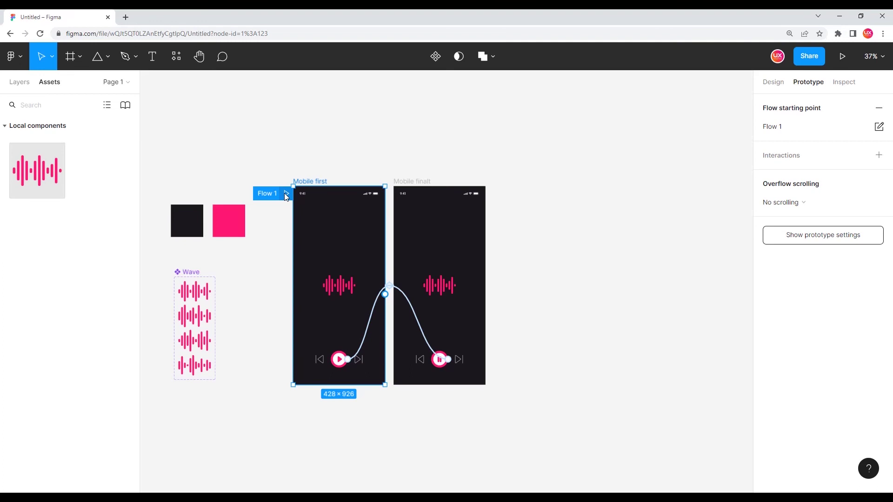
left_click(288, 197)
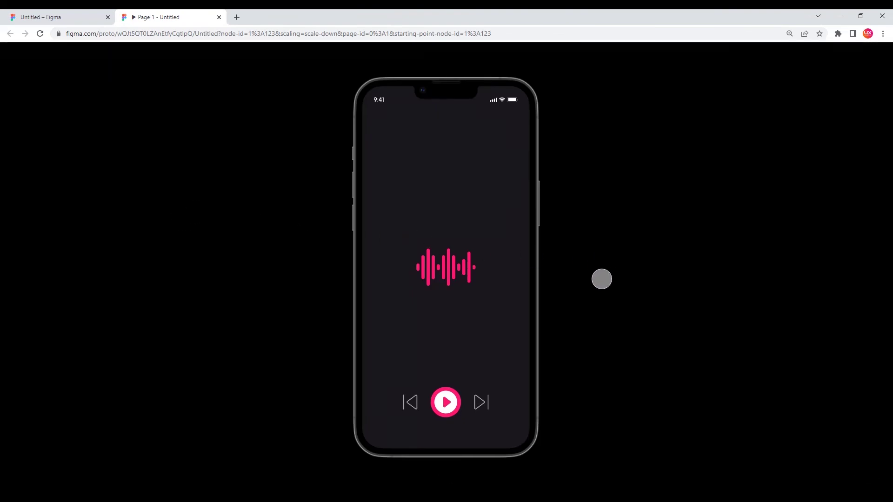
Make the preview fullscreen with F11, then tap play and pause to test both states.
key("F11")
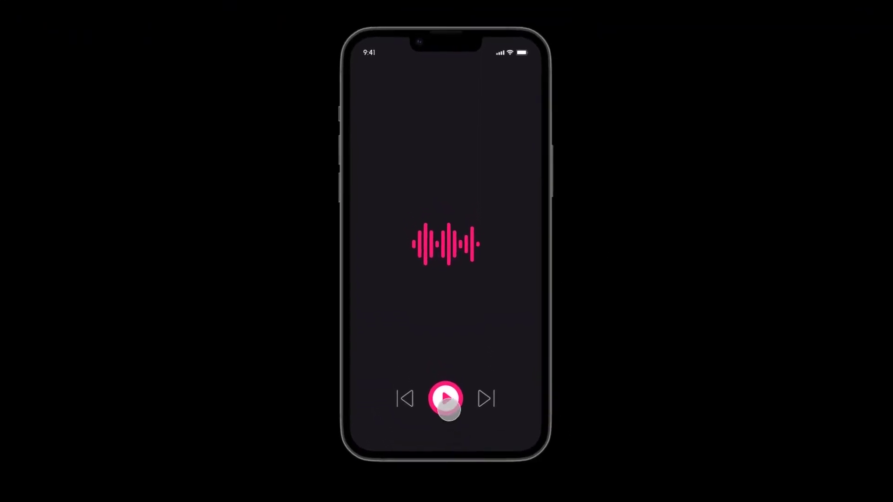
left_click(446, 395)
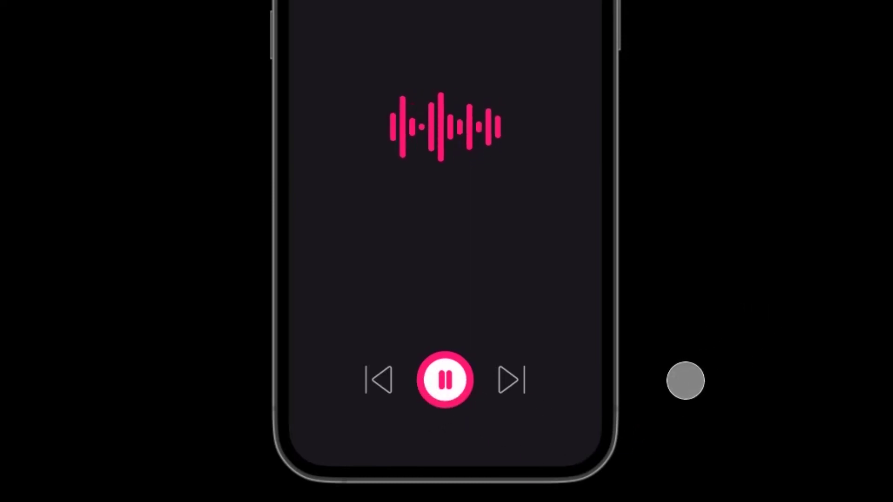
left_click(445, 380)
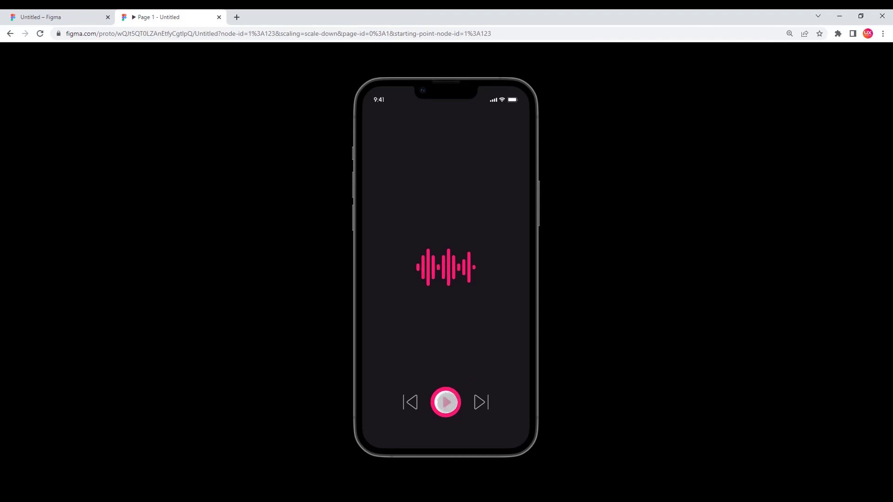
Tap the preview's play button so it smart-animates to the pause icon.
left_click(446, 402)
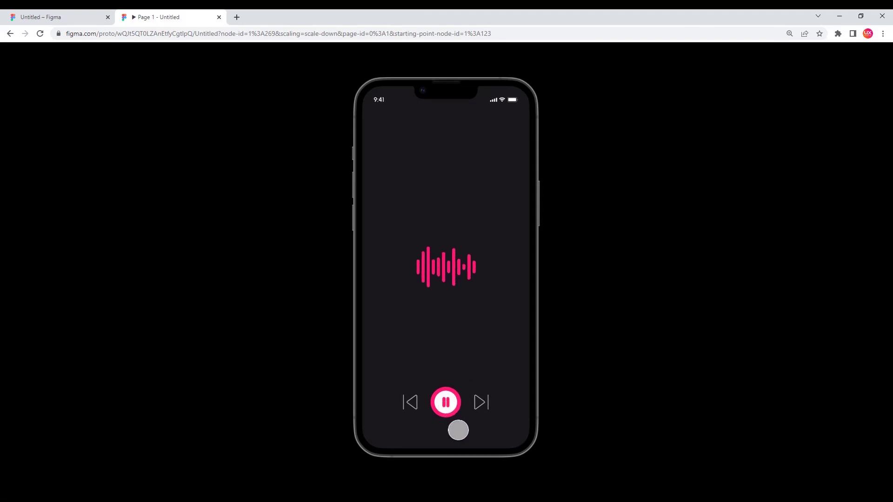